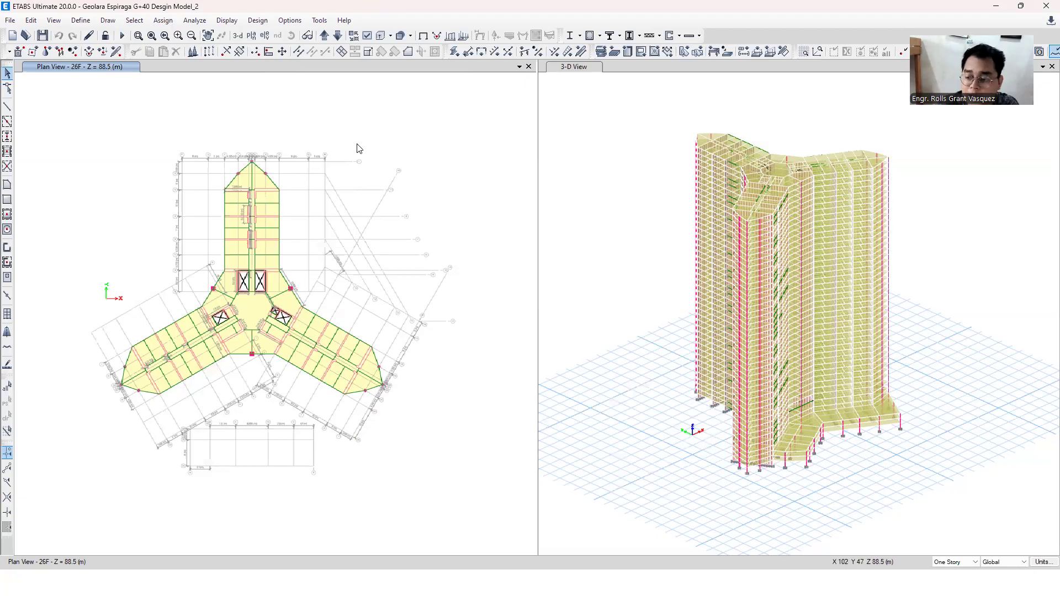
Open the load pattern definitions and review the auto lateral load code of the EQX and EQY seismic patterns.
left_click(81, 21)
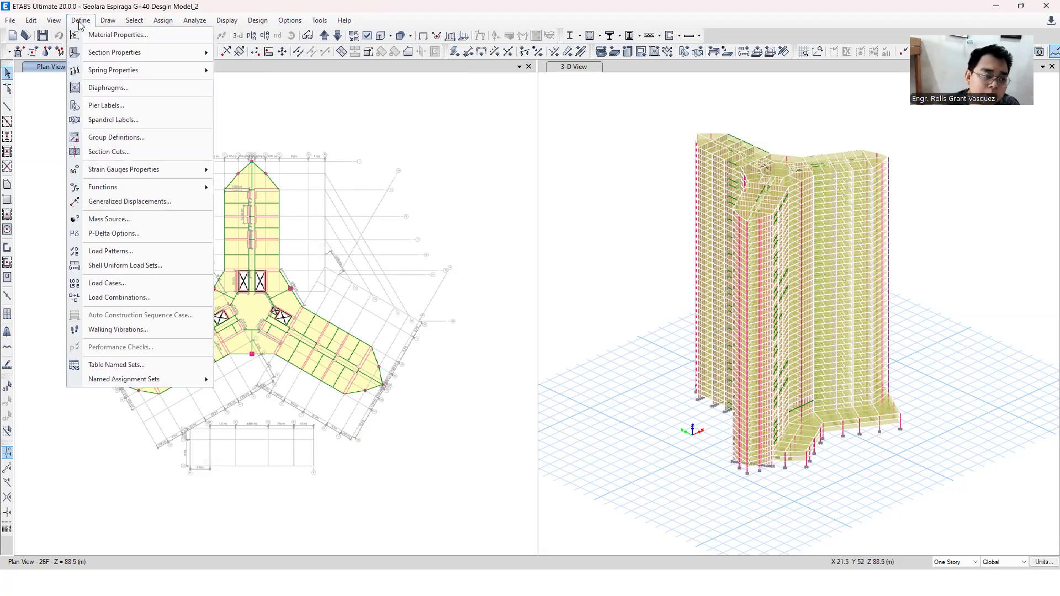
left_click(135, 251)
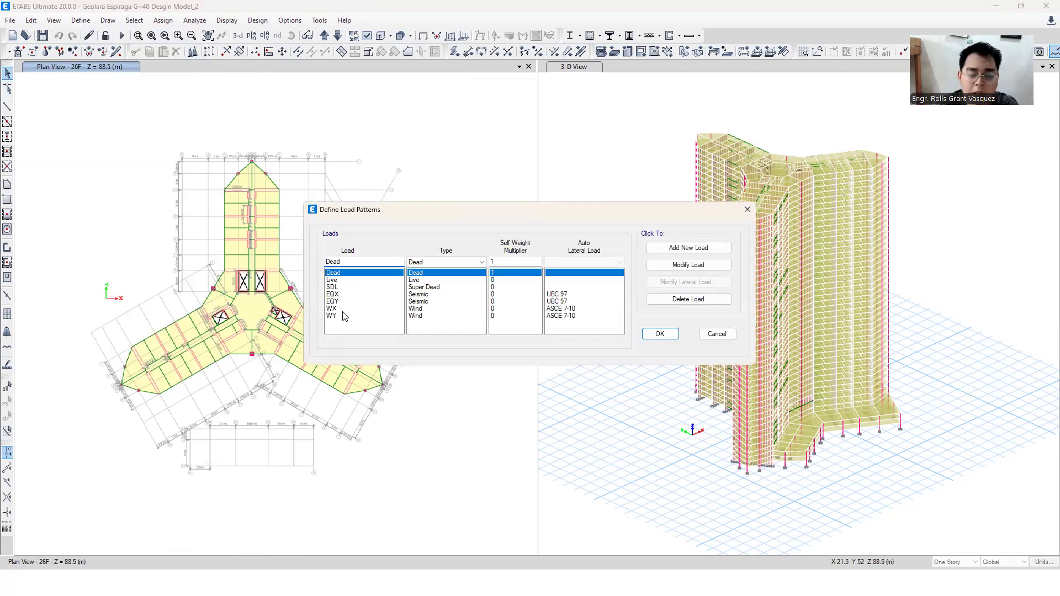
left_click(456, 295)
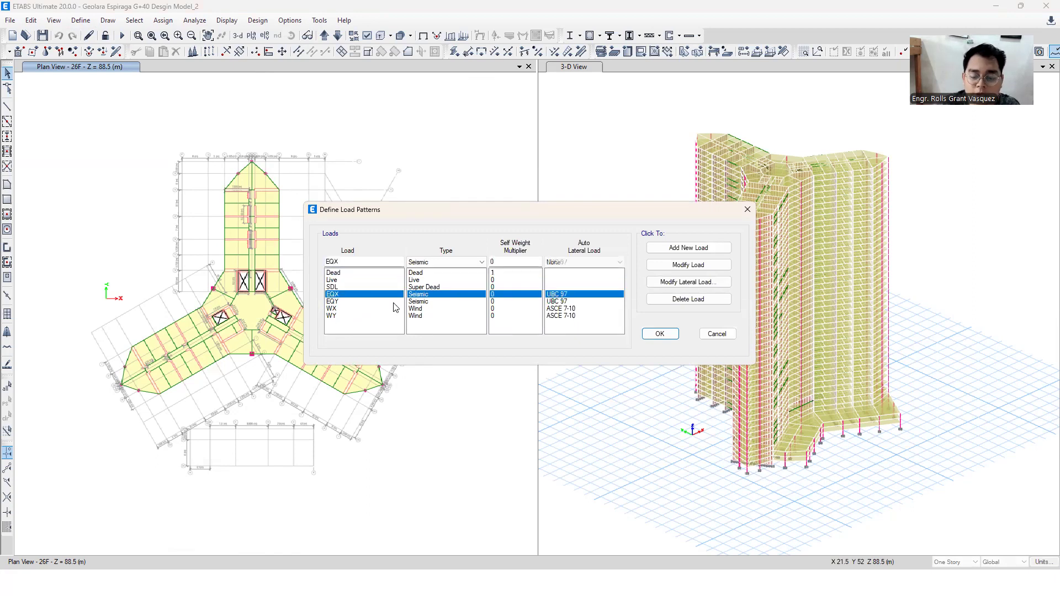
left_click(576, 301)
left_click(576, 296)
left_click(577, 301)
left_click(577, 297)
left_click(578, 301)
left_click(579, 295)
left_click(581, 301)
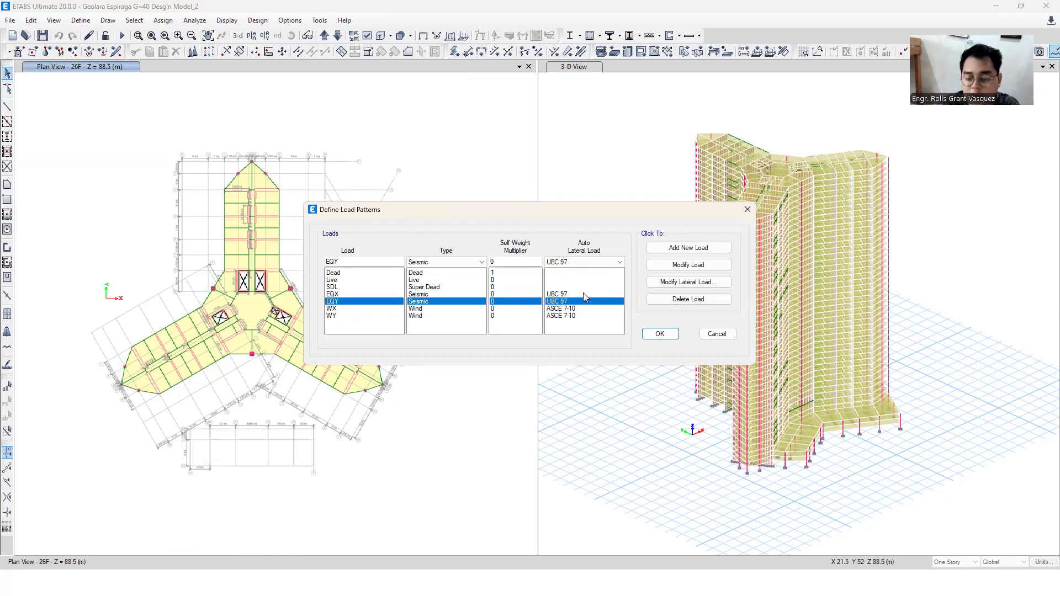
left_click(584, 296)
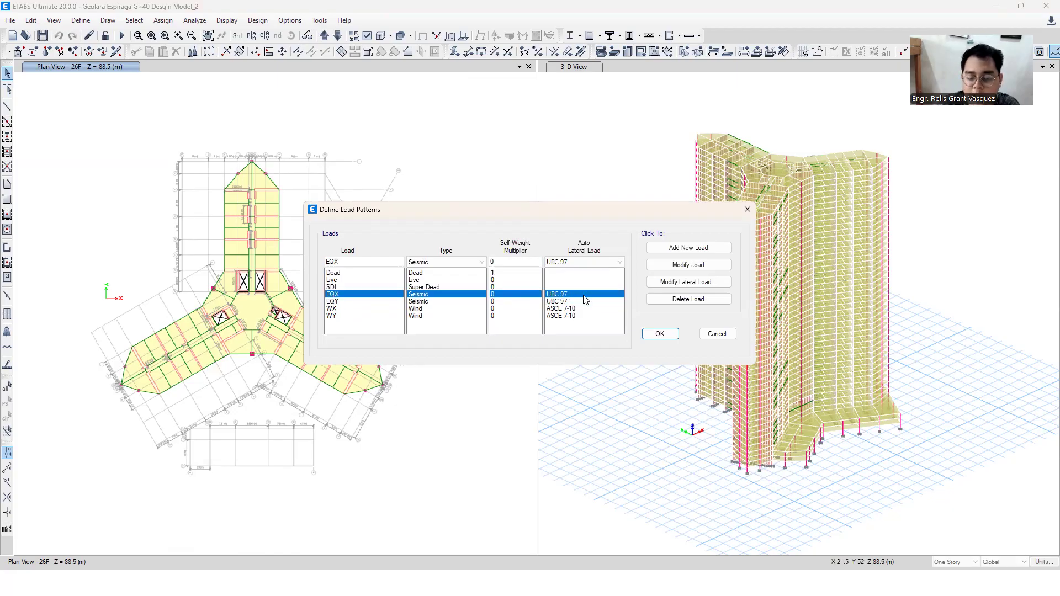
Inspect the UBC 97 direction, eccentricity and time period settings of the EQX load pattern, and close the definitions without changes.
left_click(695, 282)
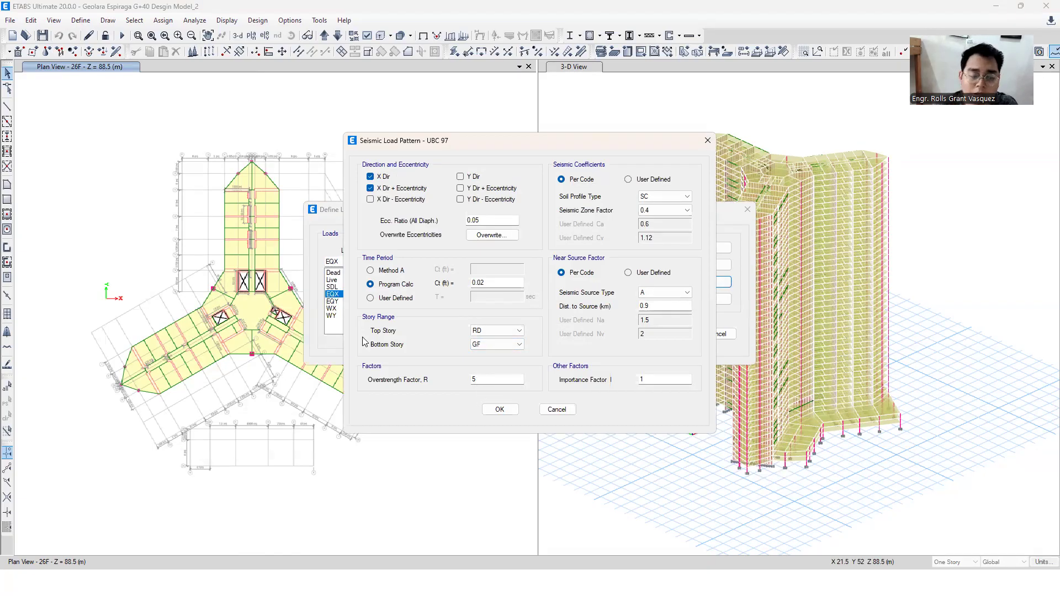
left_click_drag(510, 143, 686, 123)
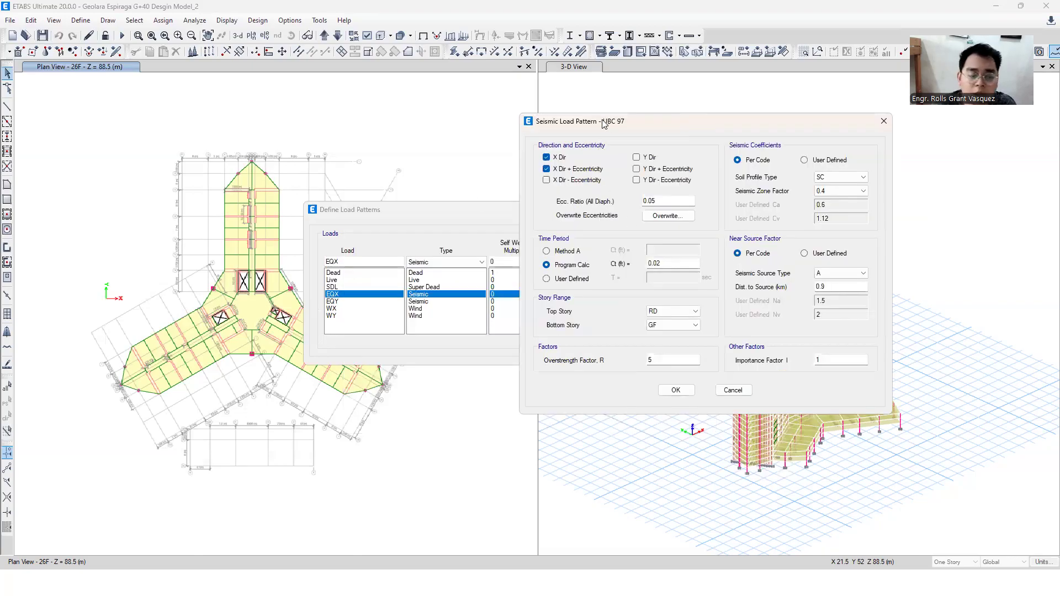
left_click(883, 121)
left_click_drag(462, 209, 606, 179)
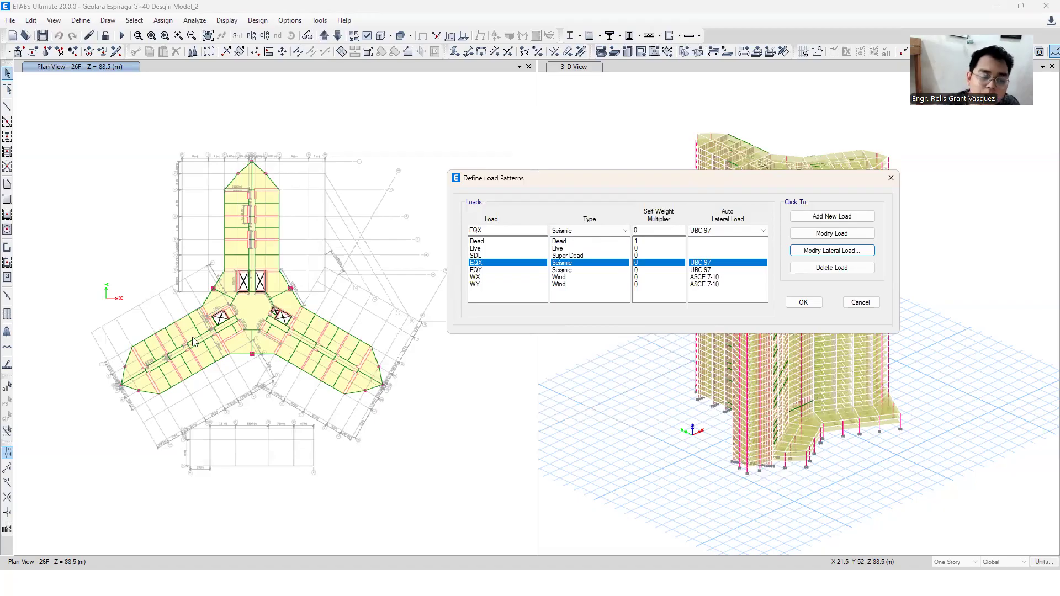
left_click(888, 177)
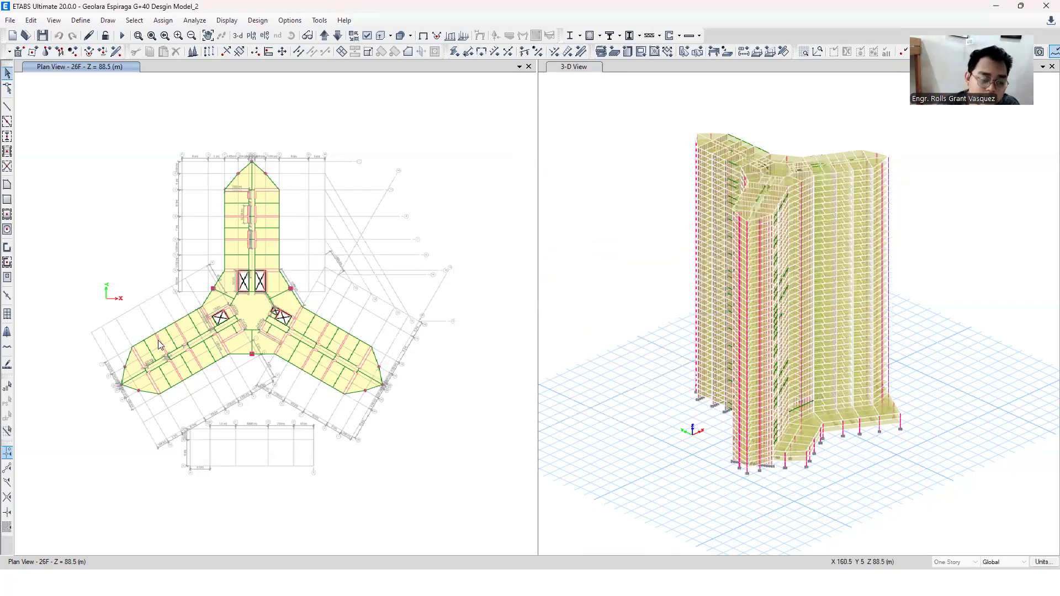
scroll(153, 329, "up", 1)
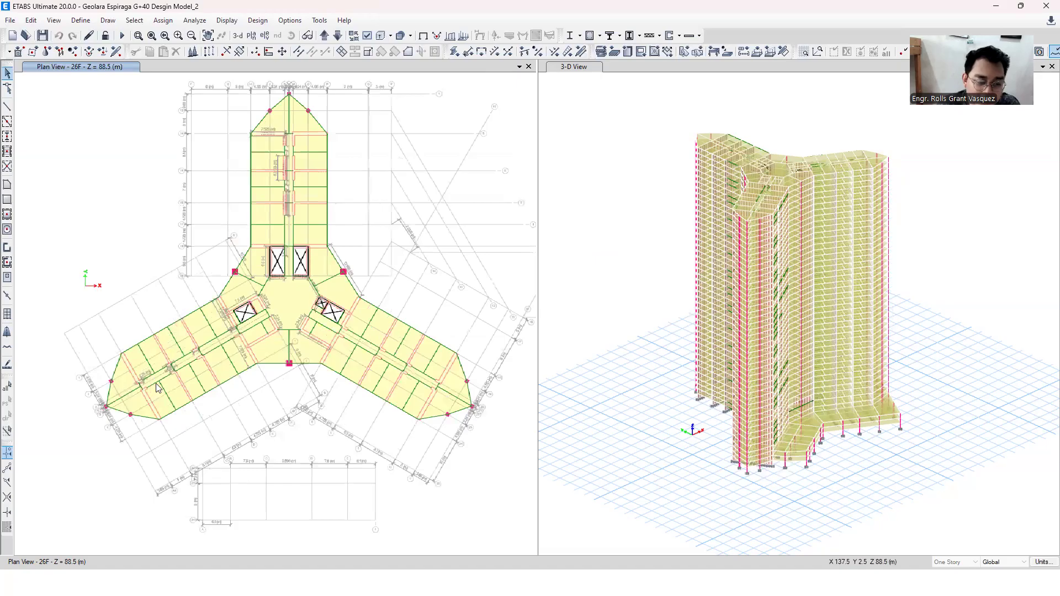
scroll(156, 388, "up", 1)
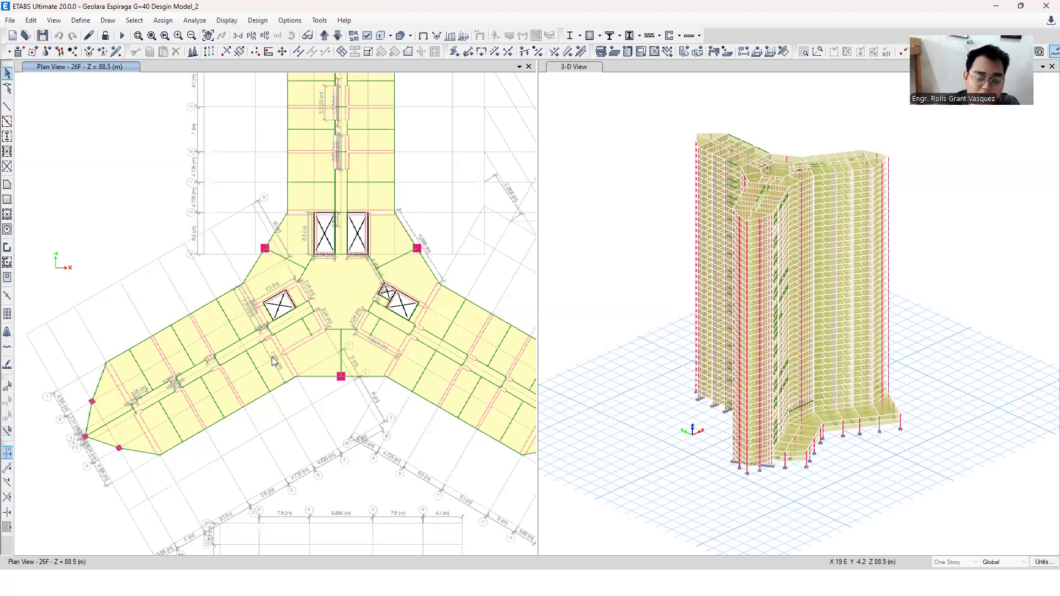
scroll(171, 391, "up", 1)
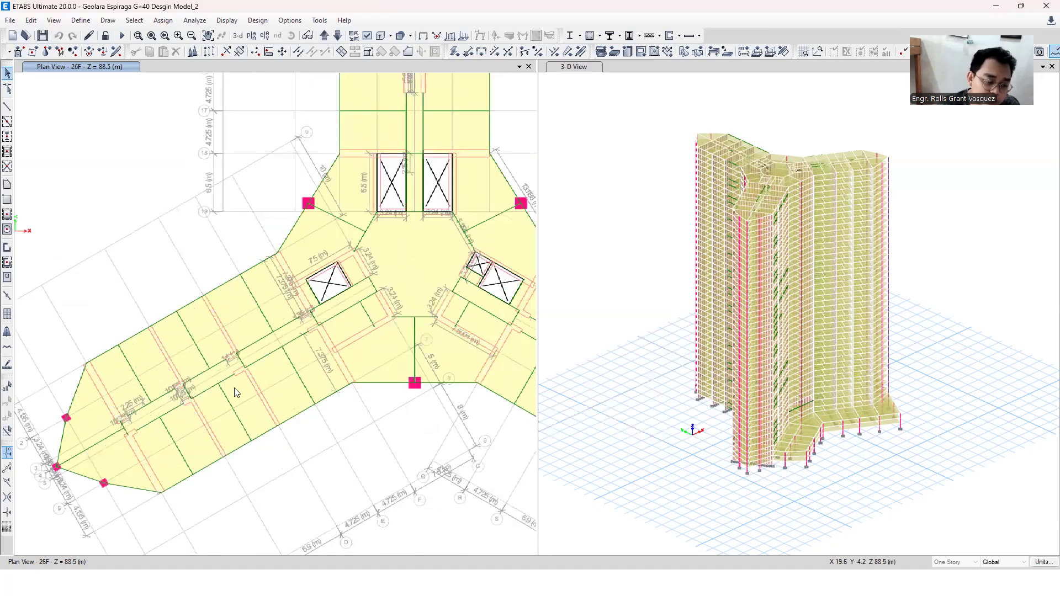
scroll(294, 396, "up", 1)
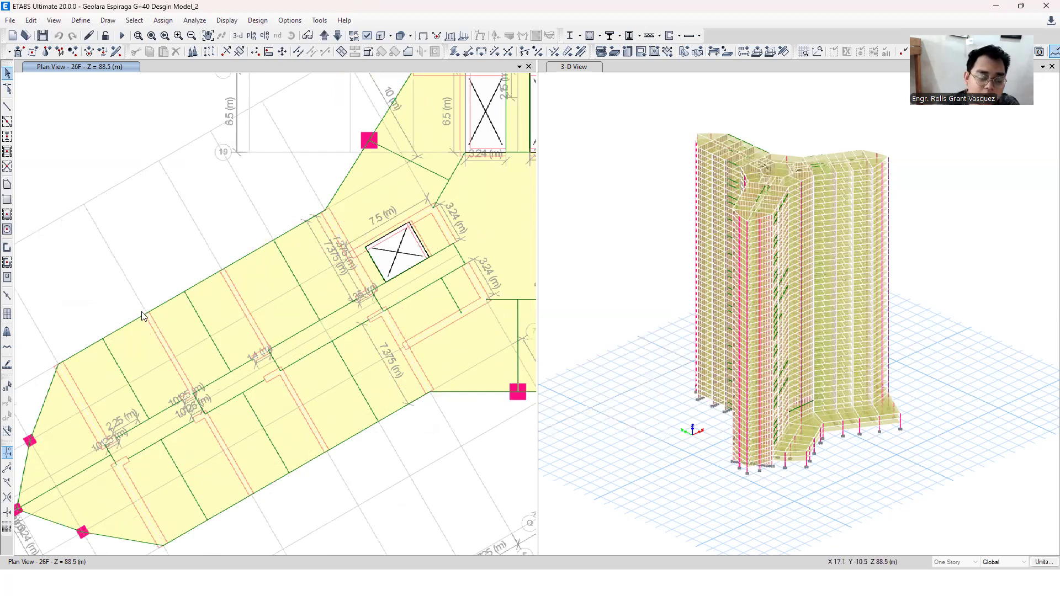
scroll(142, 316, "down", 2)
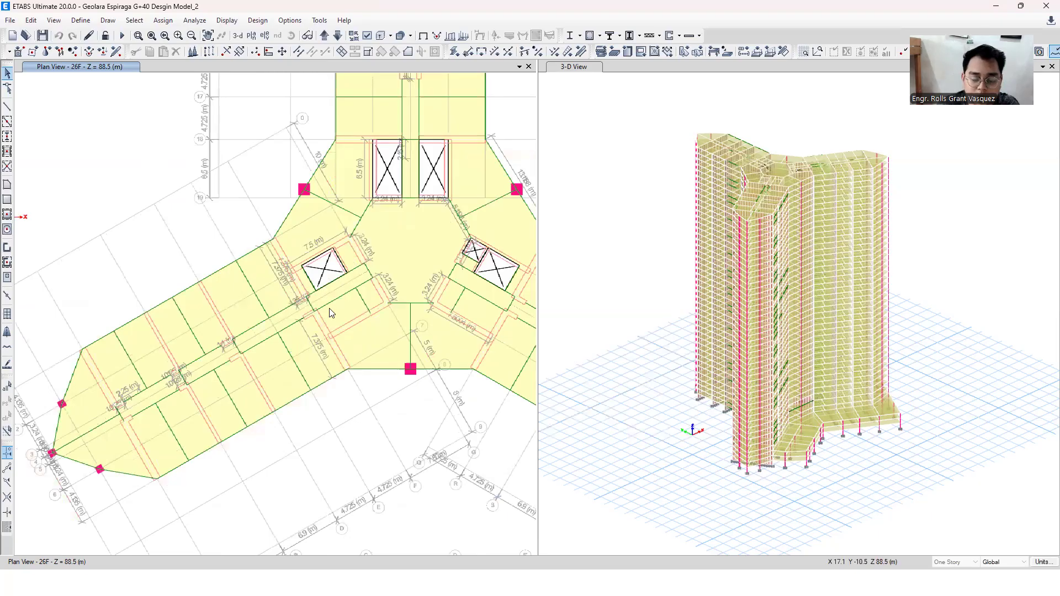
scroll(330, 309, "down", 2)
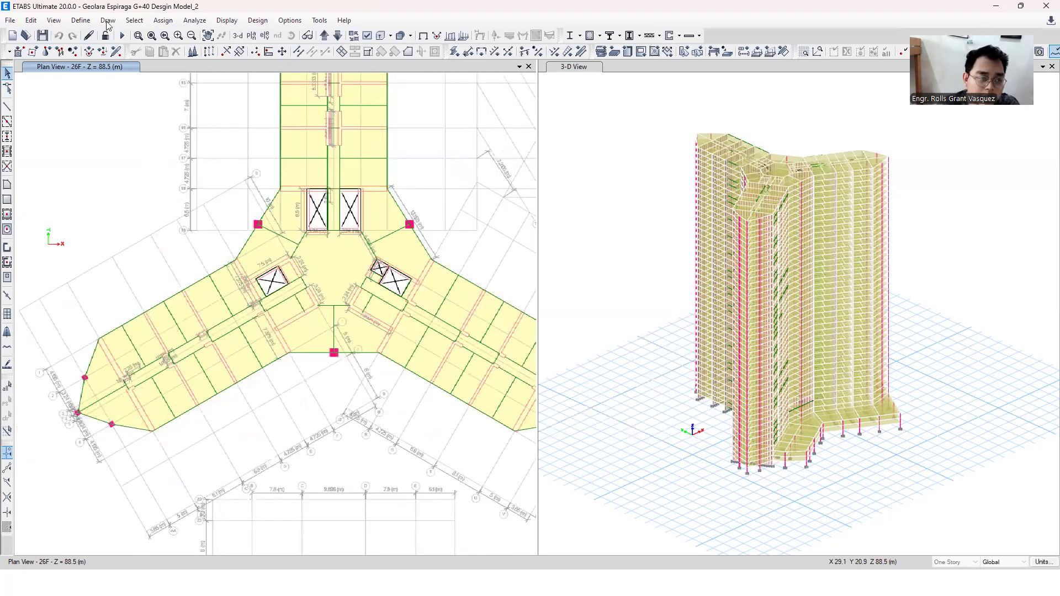
Look up the seismic coefficients Ca and Cv in the EQX lateral load settings, and close the load pattern definitions.
left_click(80, 20)
left_click(138, 252)
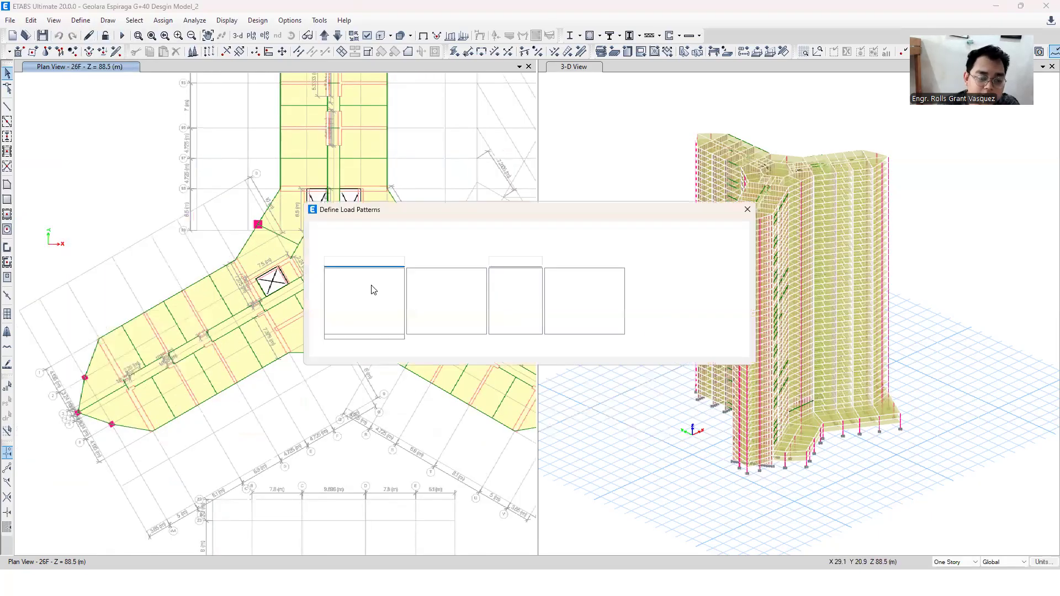
left_click(382, 301)
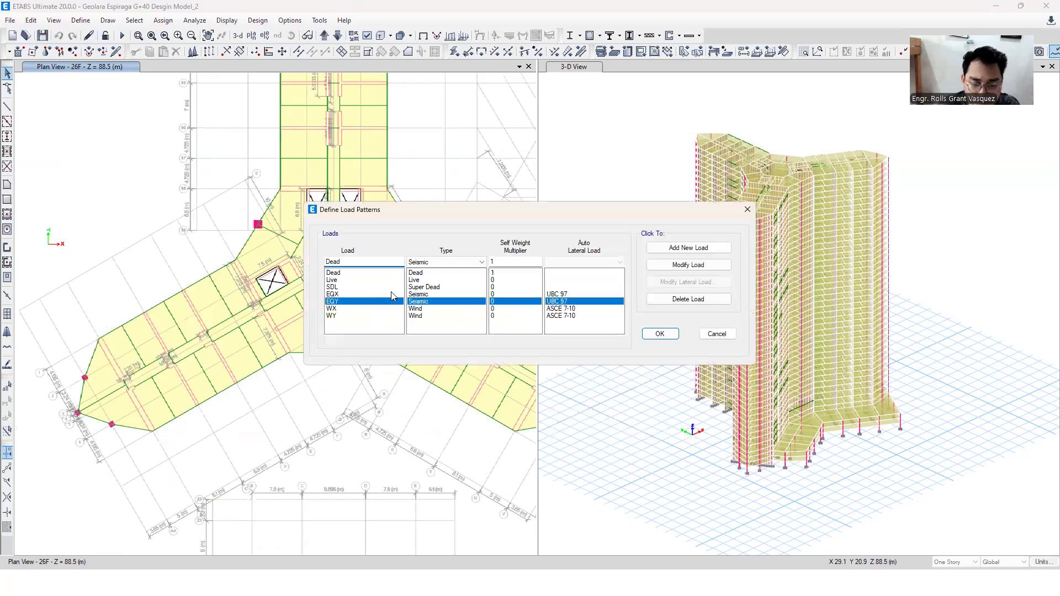
left_click(392, 293)
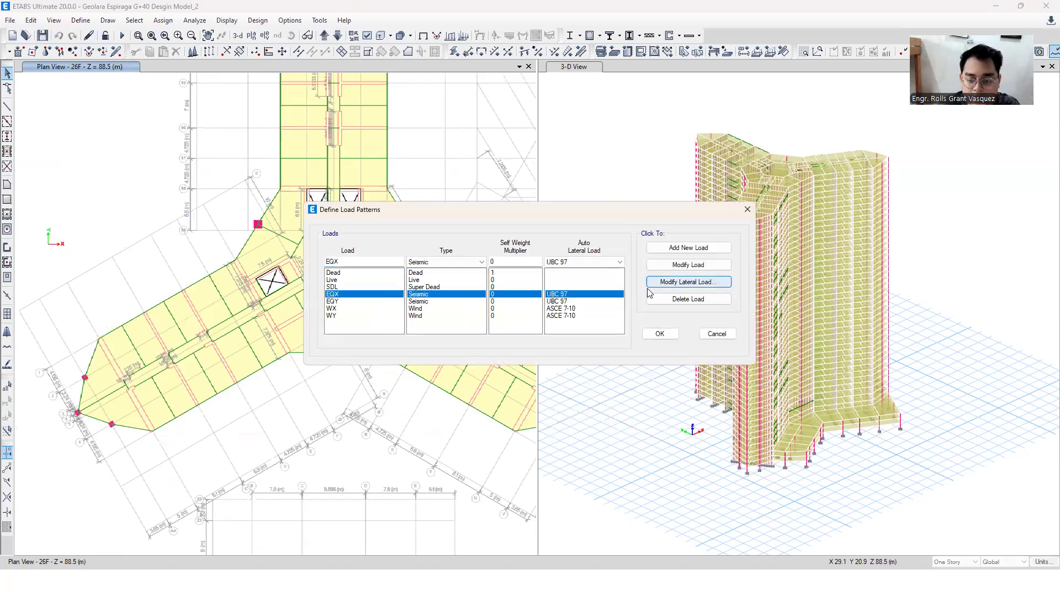
left_click(684, 283)
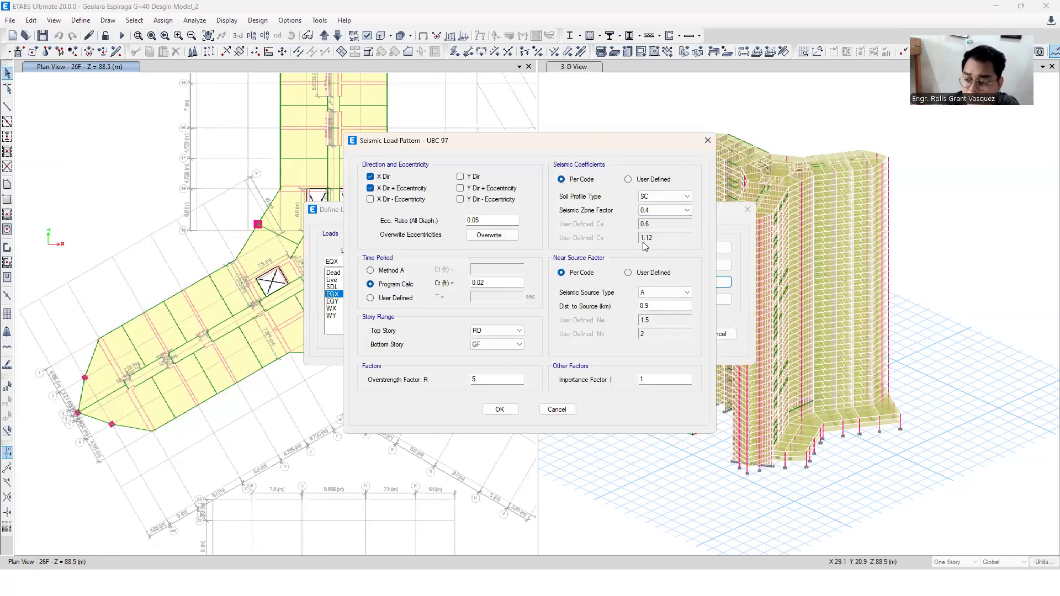
left_click(706, 141)
left_click(747, 209)
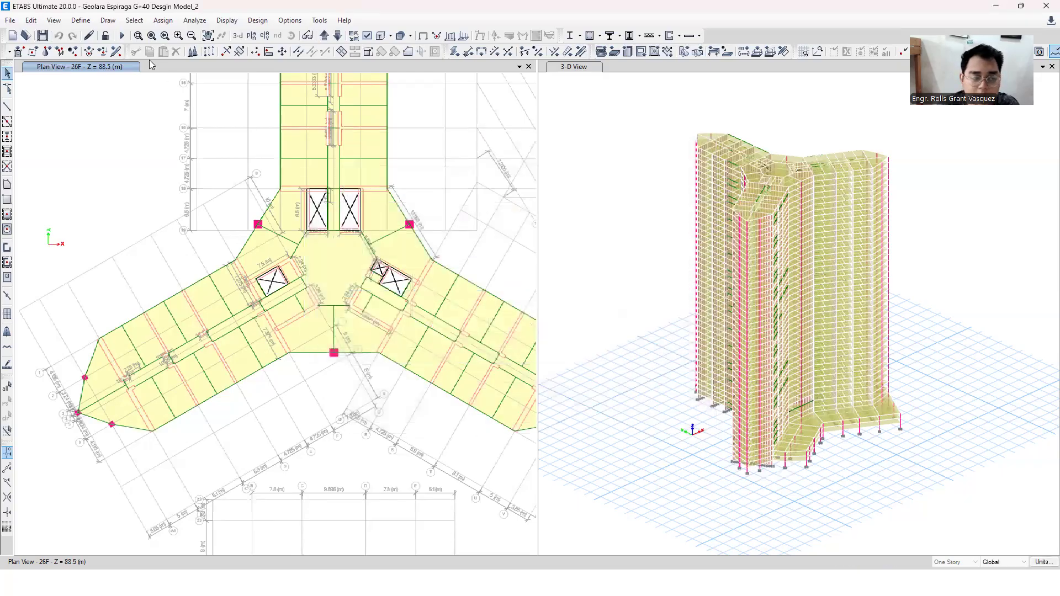
Start a new response spectrum function of type UBC97.
left_click(81, 20)
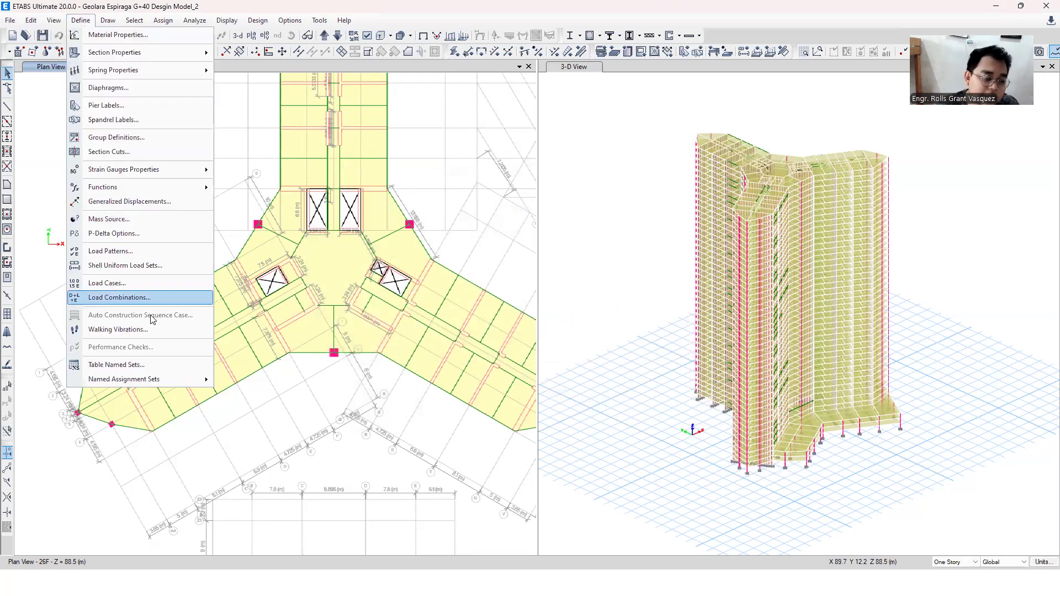
mouse_move(159, 188)
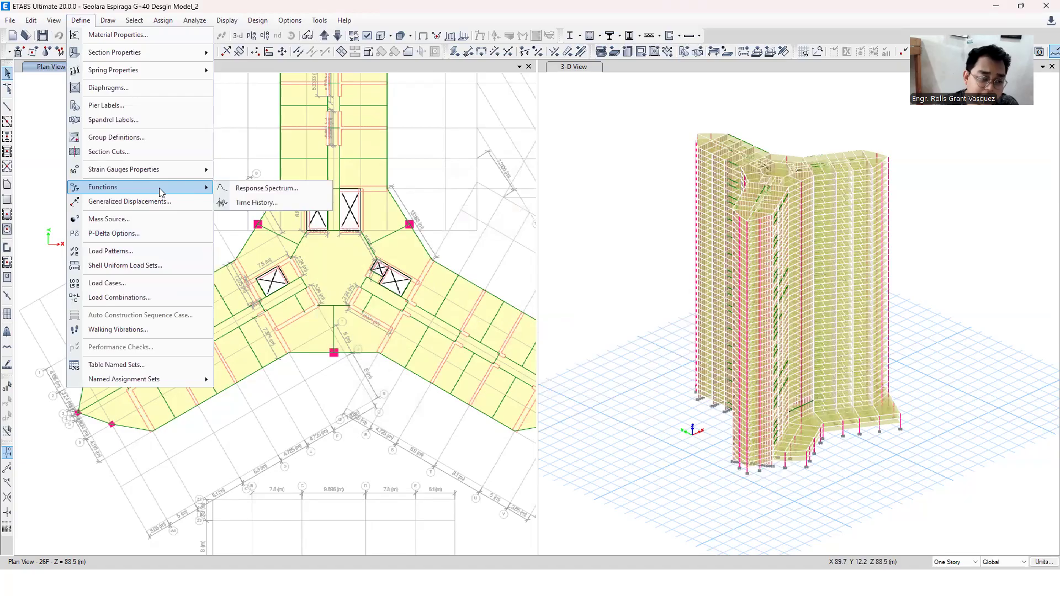
left_click(286, 189)
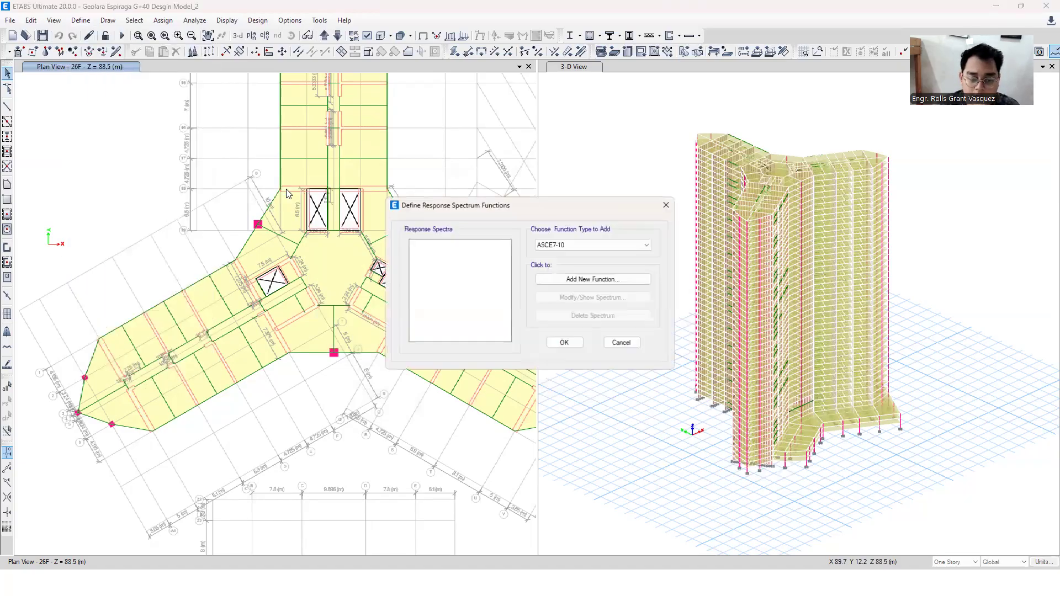
left_click(579, 246)
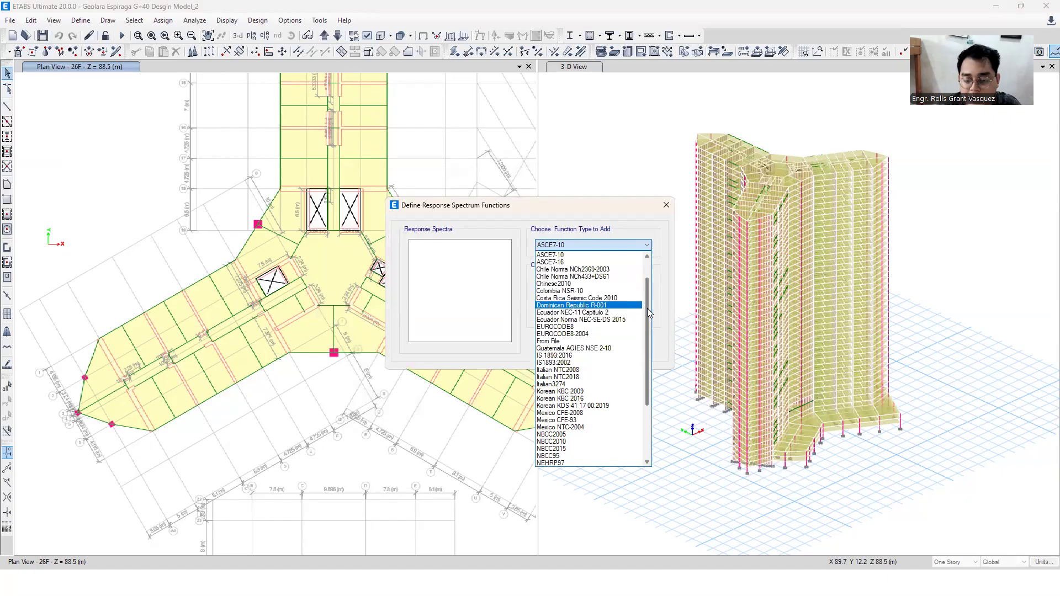
scroll(647, 308, "up", 2)
left_click_drag(642, 277, 647, 368)
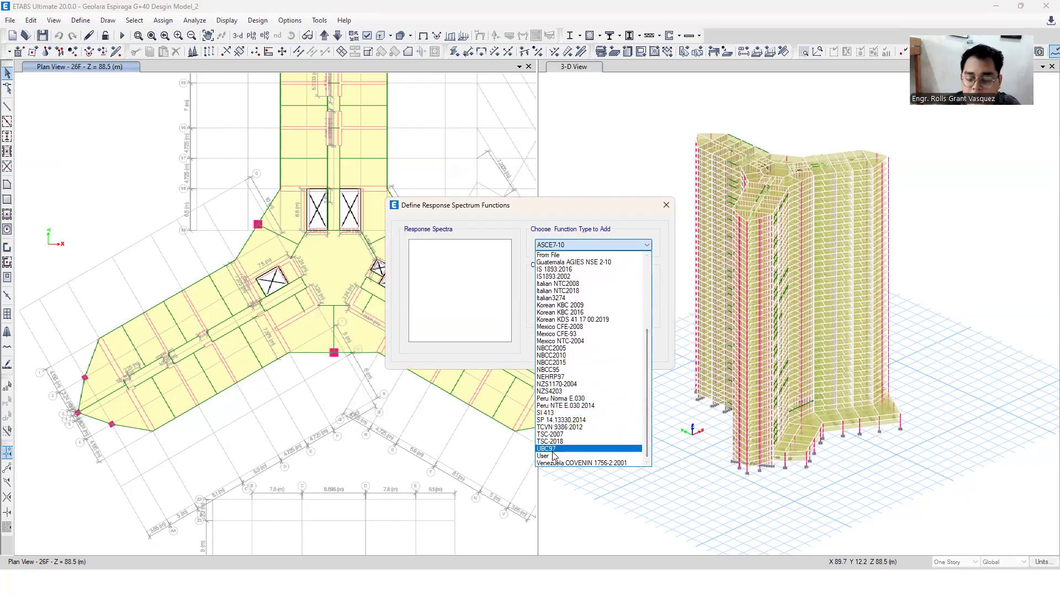
left_click(552, 450)
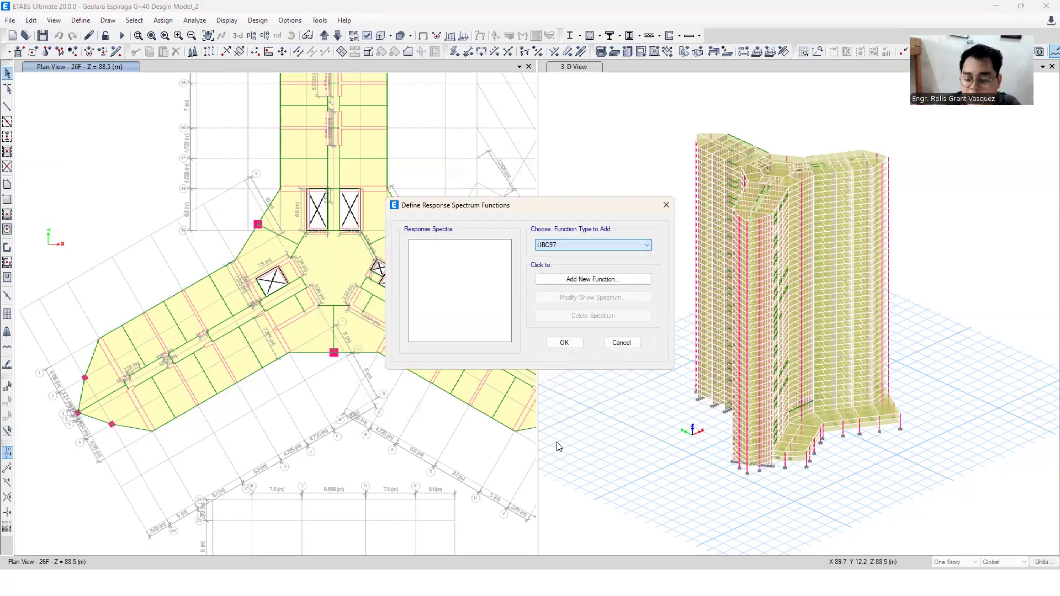
left_click(577, 280)
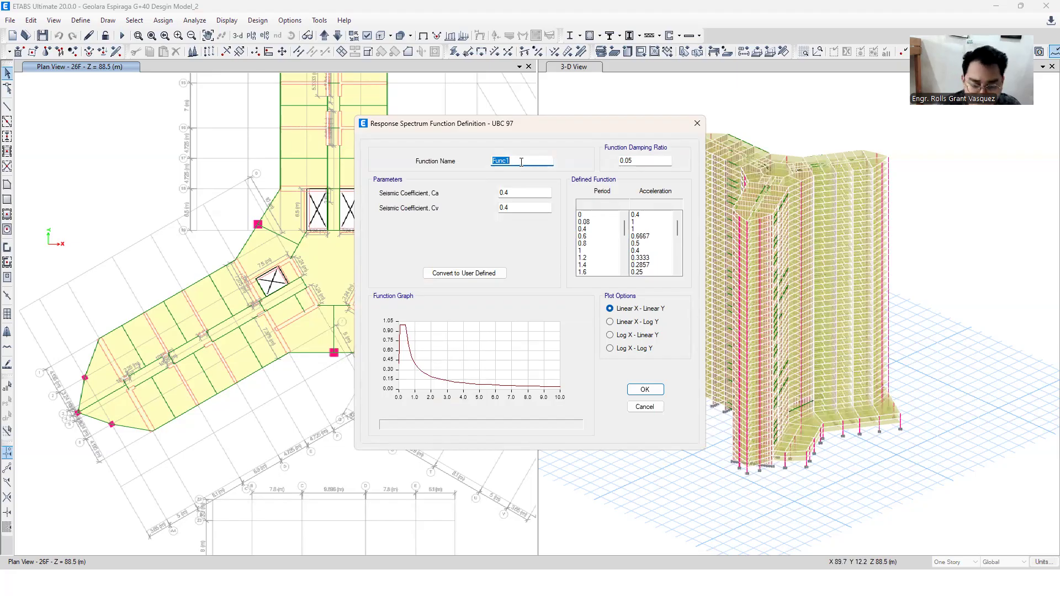
Name the response spectrum function UBC97 and set seismic coefficient Ca to 0.6 and Cv to 1.12.
type("UBC97")
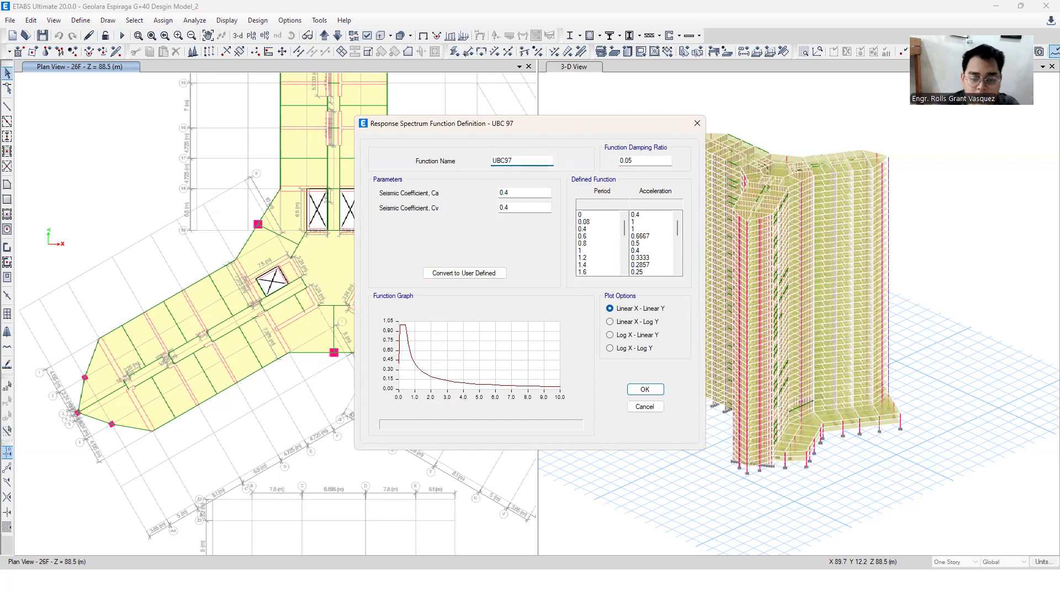
left_click(530, 195)
type("0.6")
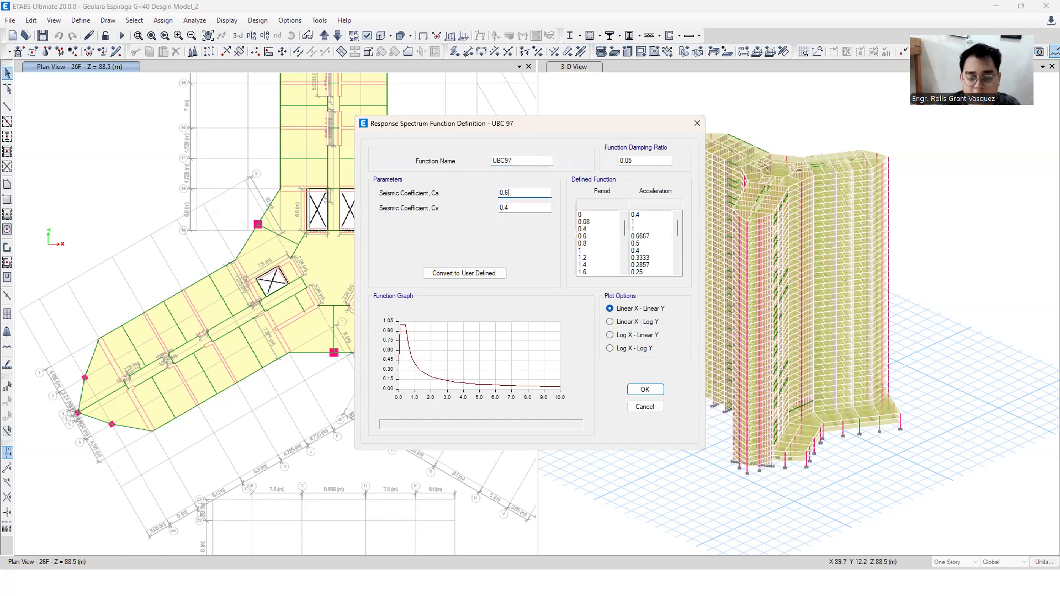
left_click(521, 208)
type("1")
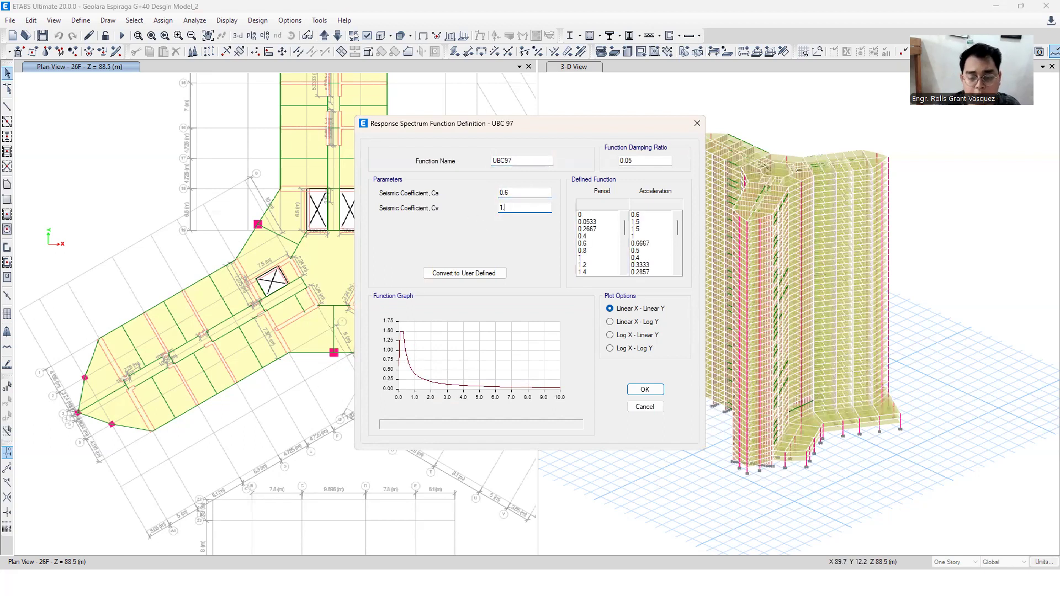
Check the function's first period and acceleration points, its damping ratio and the entered seismic coefficients.
left_click(520, 197)
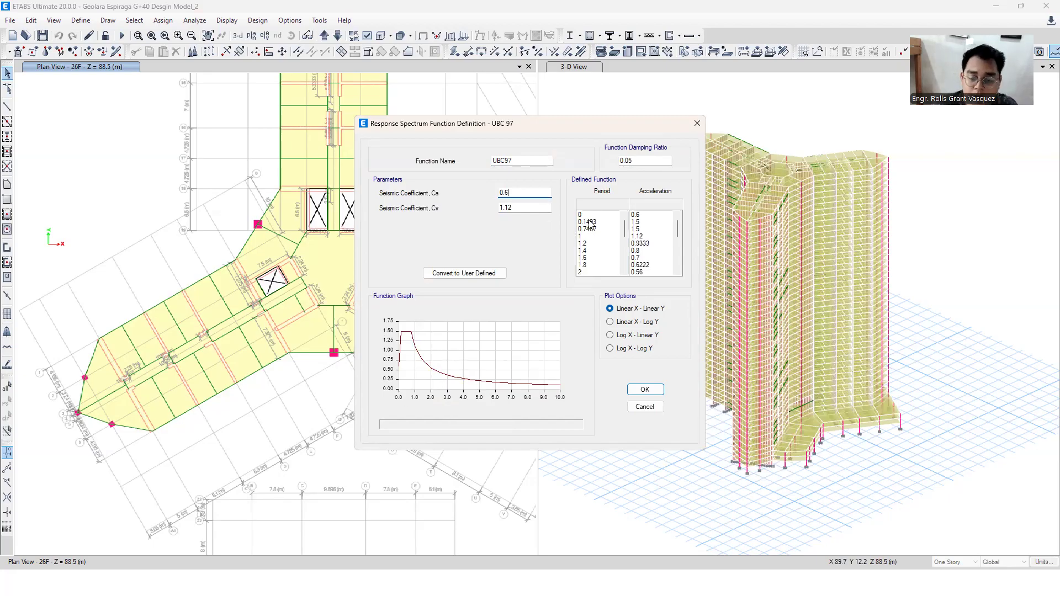
left_click(623, 224)
left_click(595, 223)
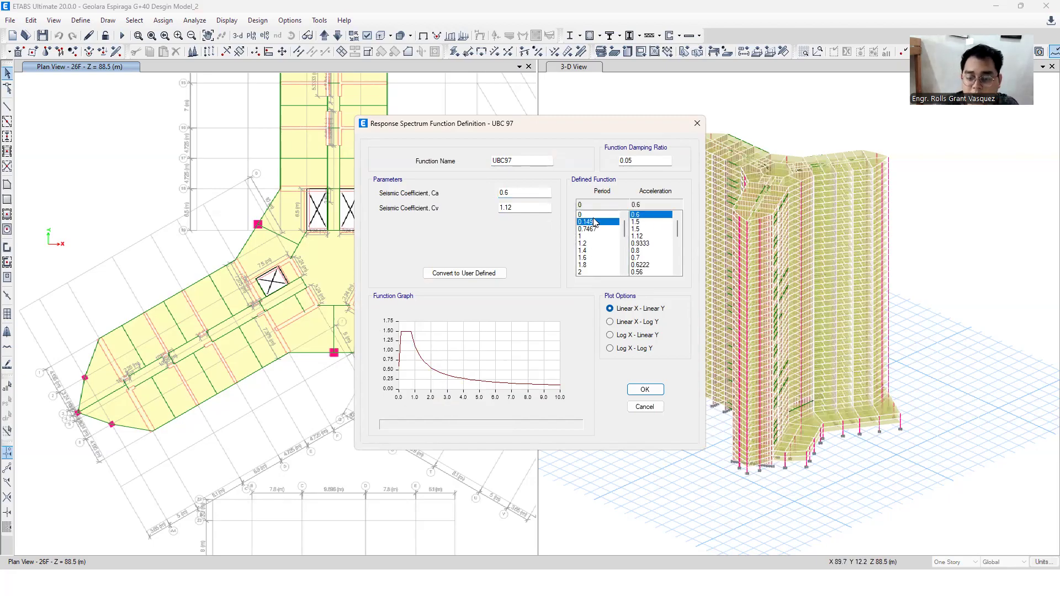
left_click(595, 229)
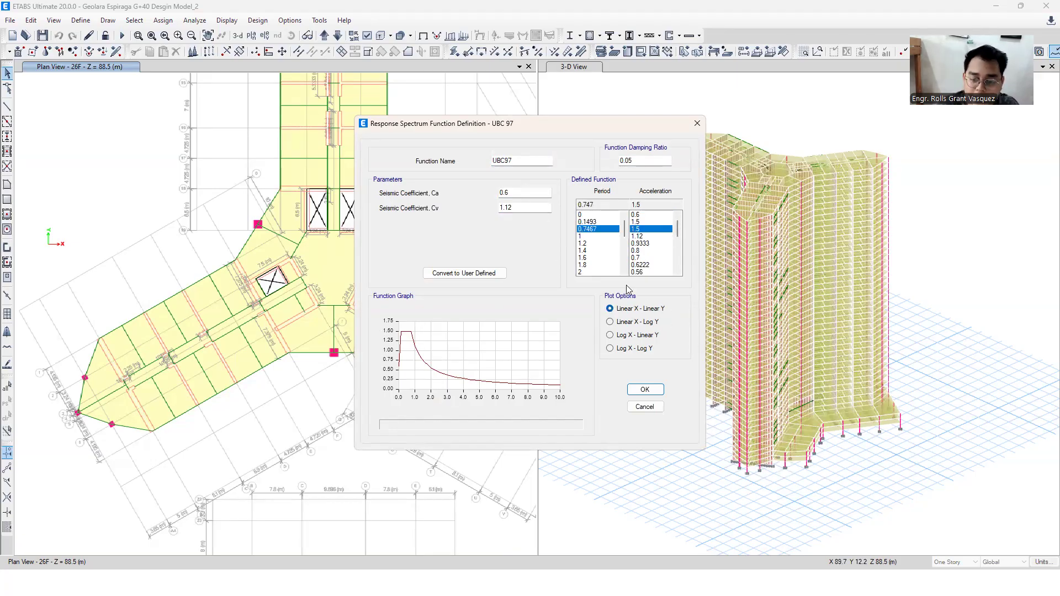
left_click(644, 159)
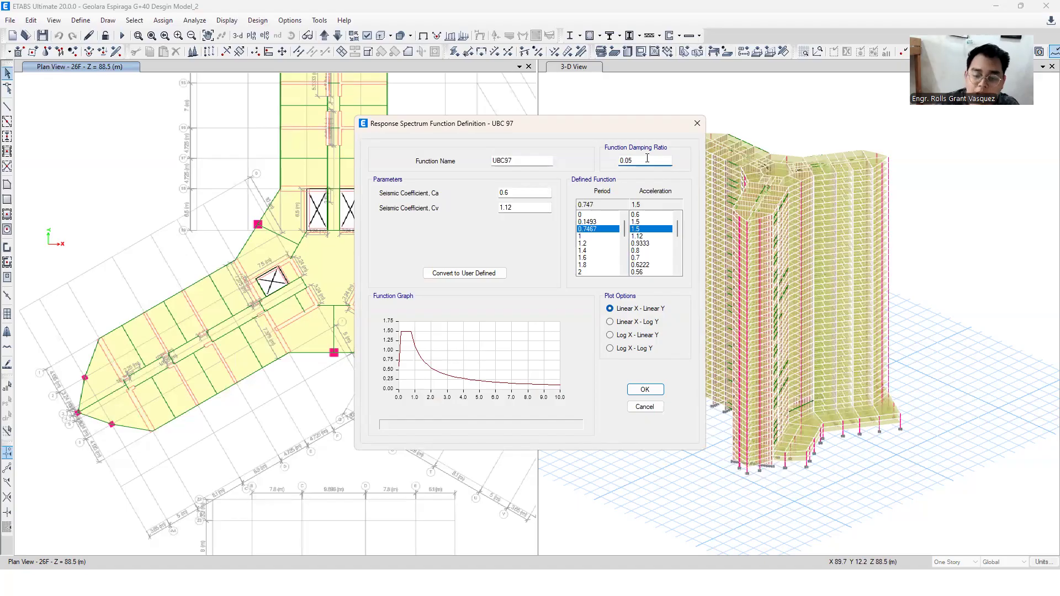
left_click(534, 208)
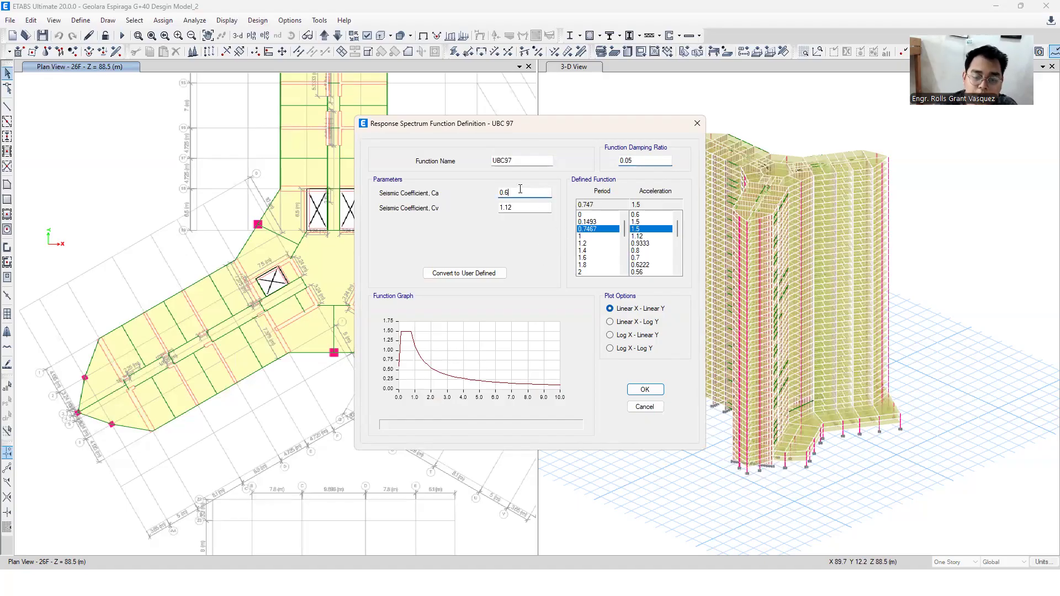
Save the UBC97 response spectrum function and close the response spectrum function definitions.
left_click(522, 192)
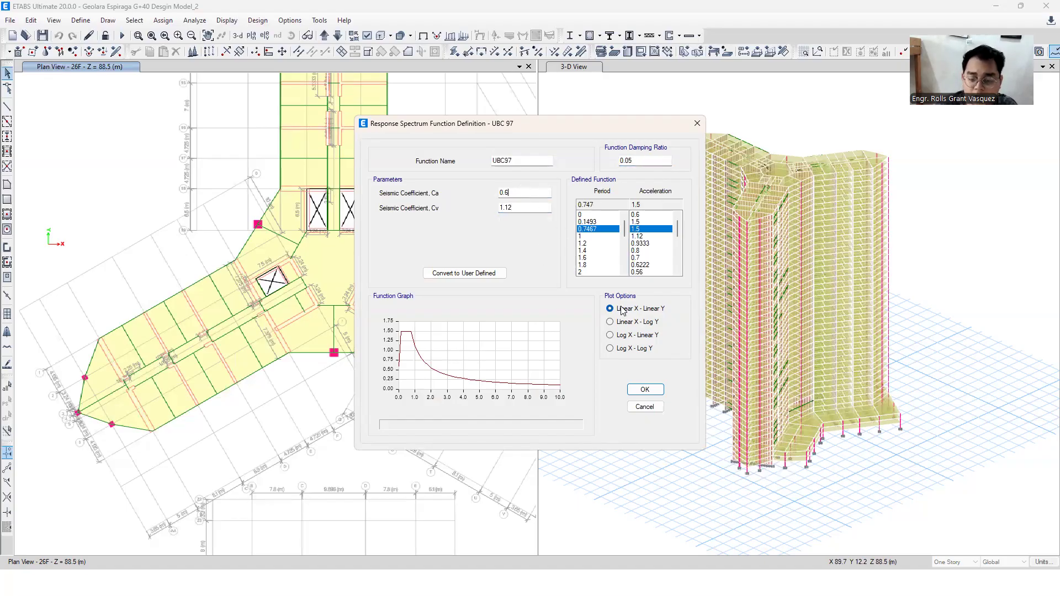
left_click(646, 390)
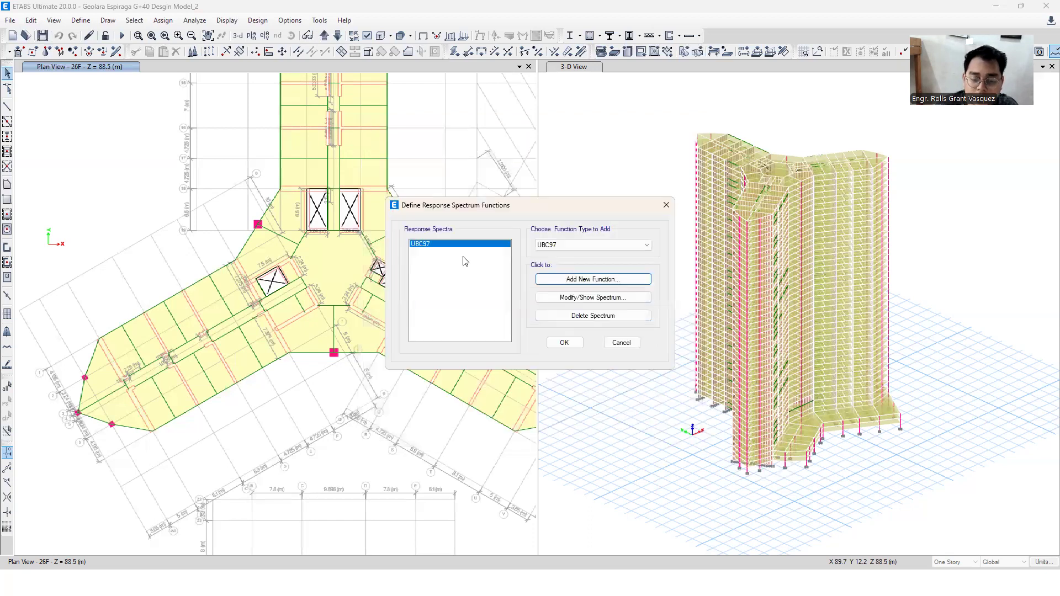
left_click(558, 344)
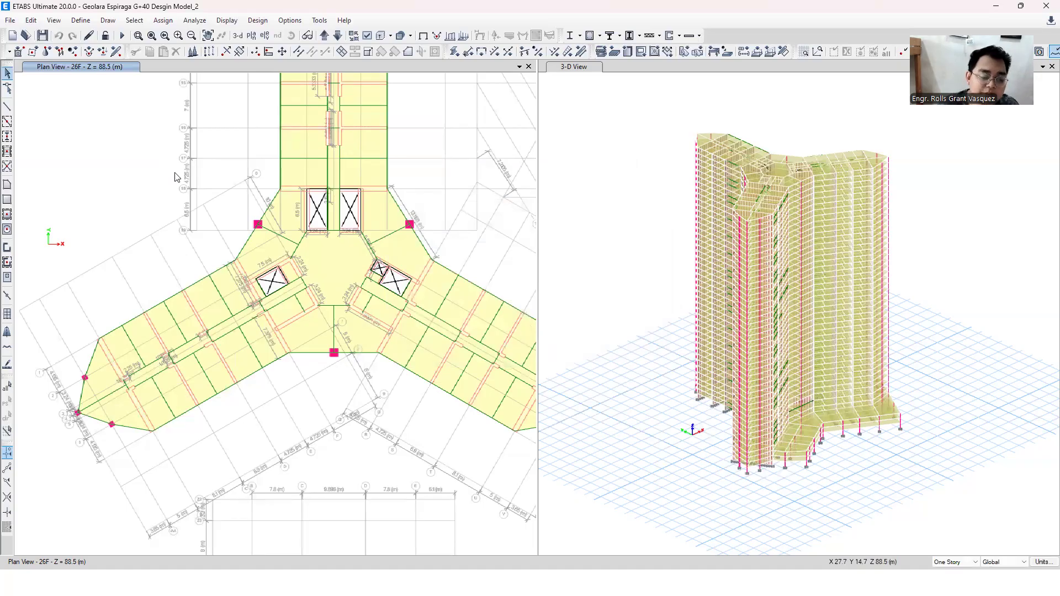
Open the load case definitions, check the Modal case's type and start a new load case.
left_click(81, 20)
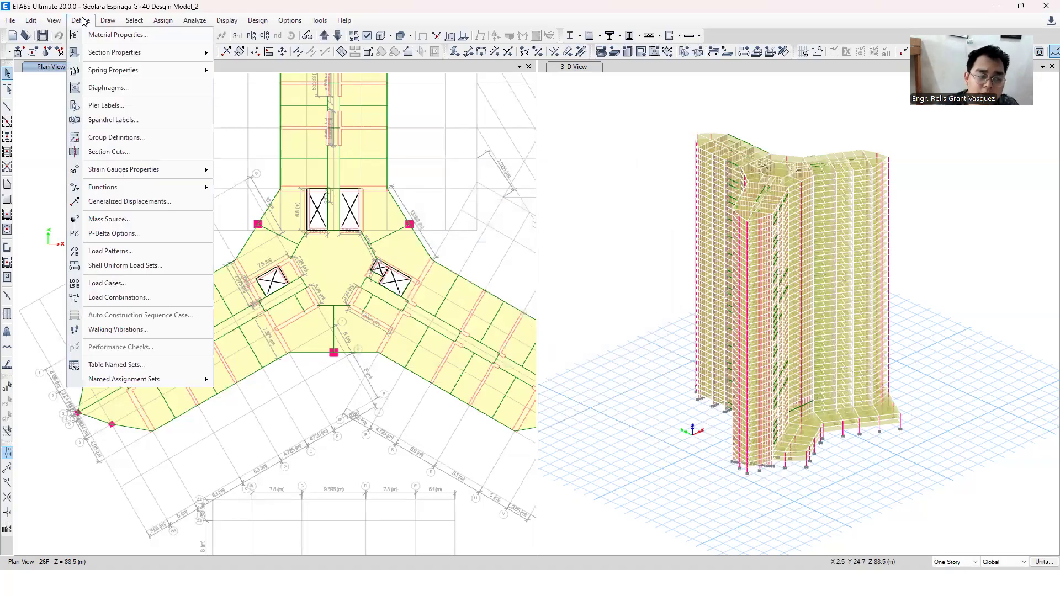
left_click(108, 283)
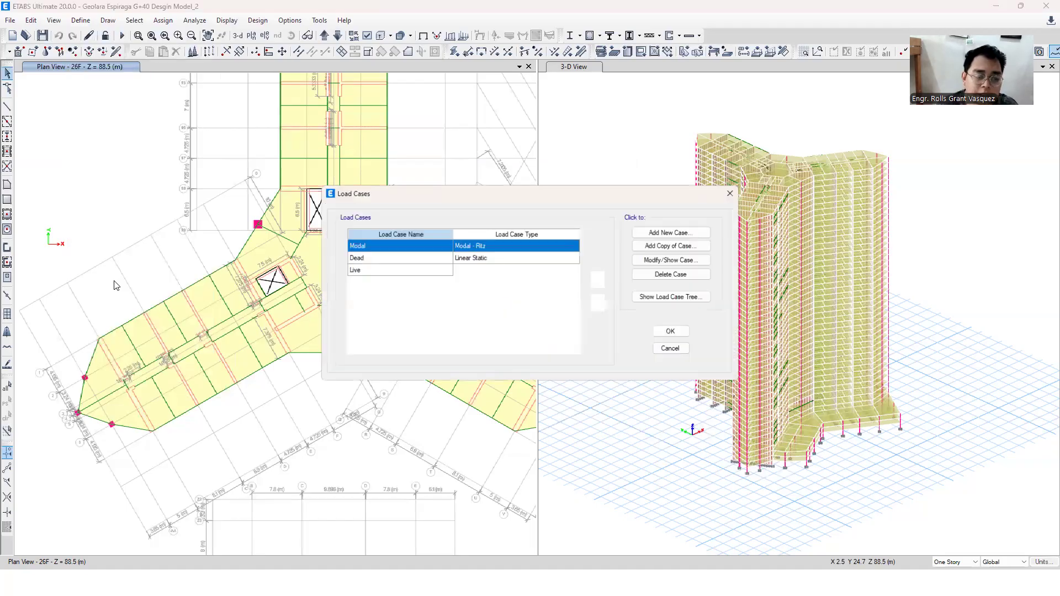
left_click(404, 258)
left_click(403, 248)
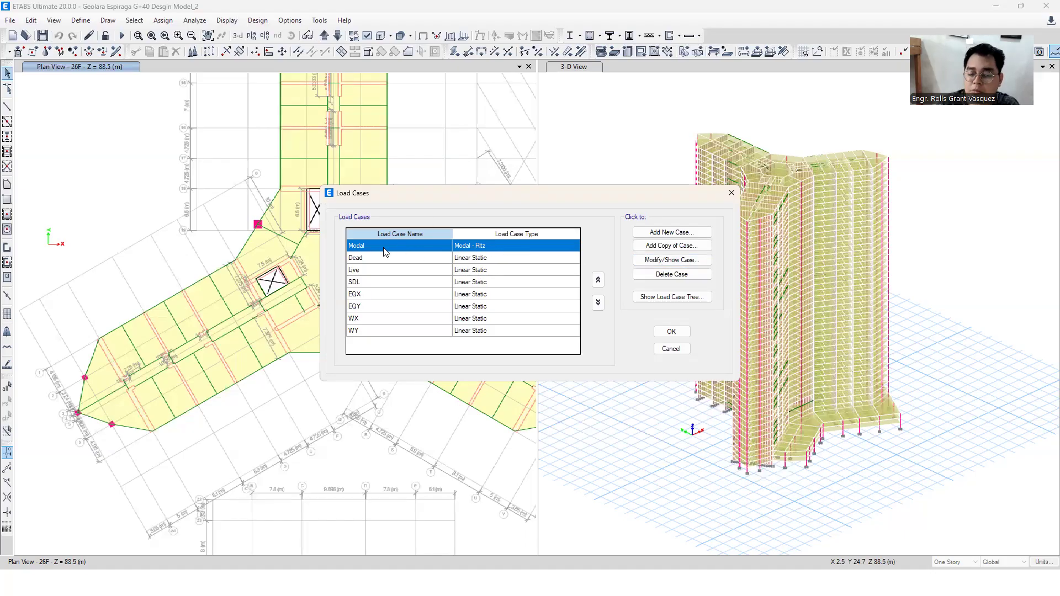
left_click(491, 247)
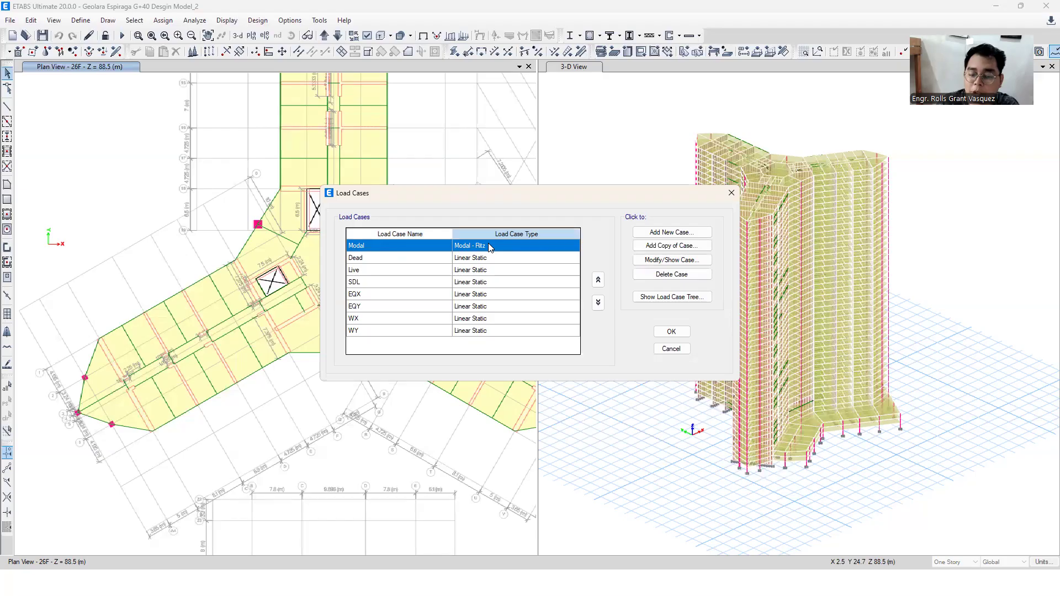
left_click(667, 234)
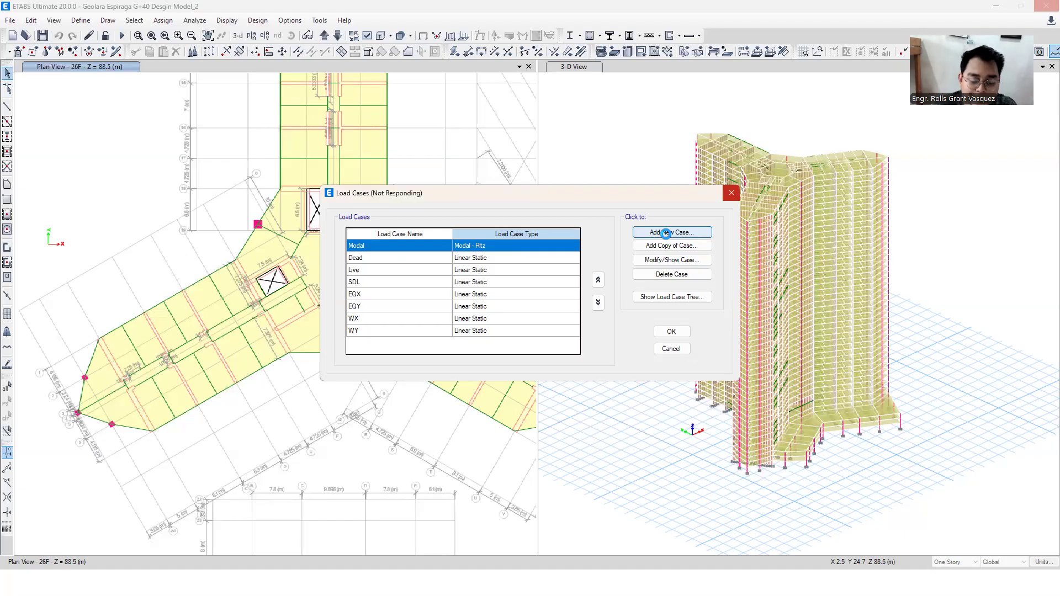
left_click(666, 233)
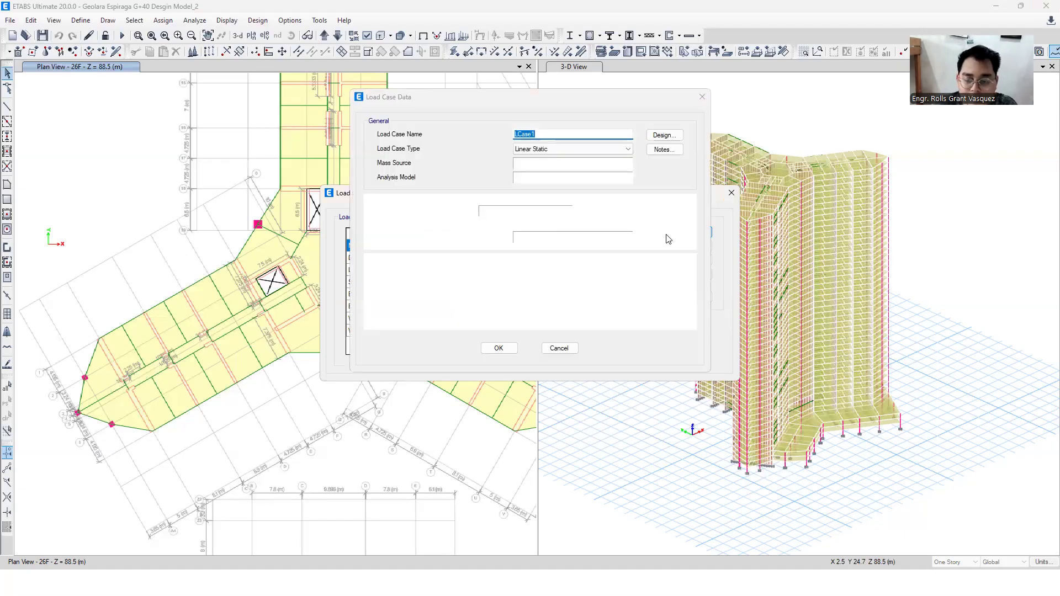
Name the new load case RSX and set its type to Response Spectrum.
left_click_drag(441, 95, 302, 149)
double_click(404, 187)
type("RSS")
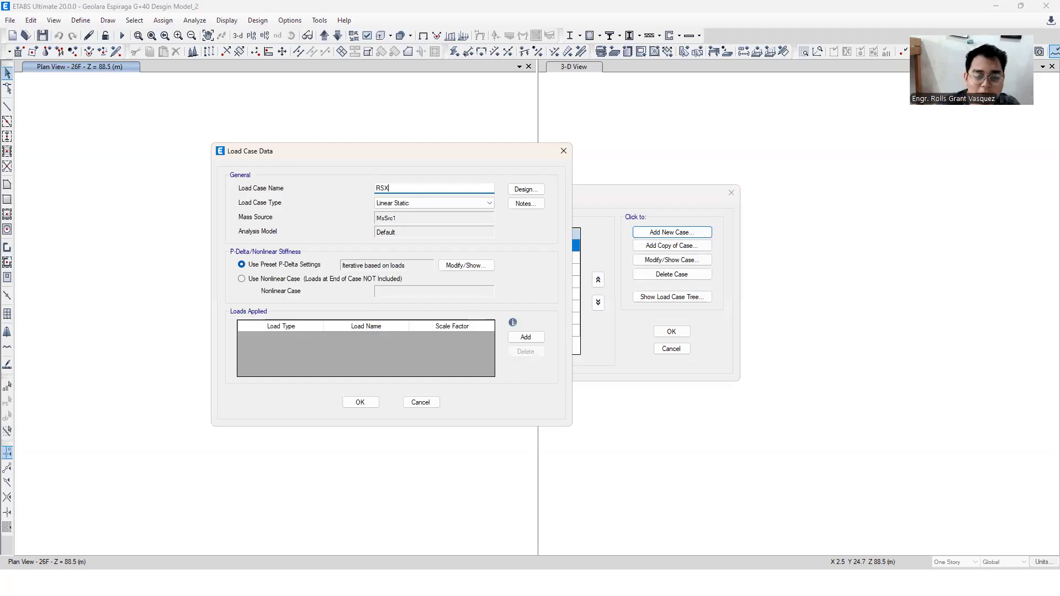
left_click(407, 205)
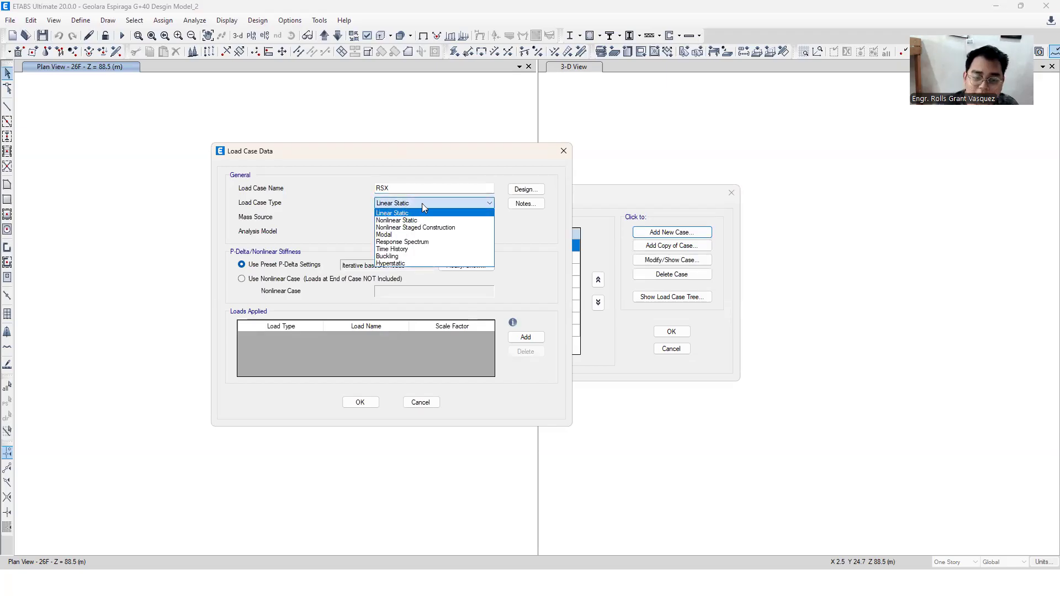
left_click(422, 203)
left_click(422, 203)
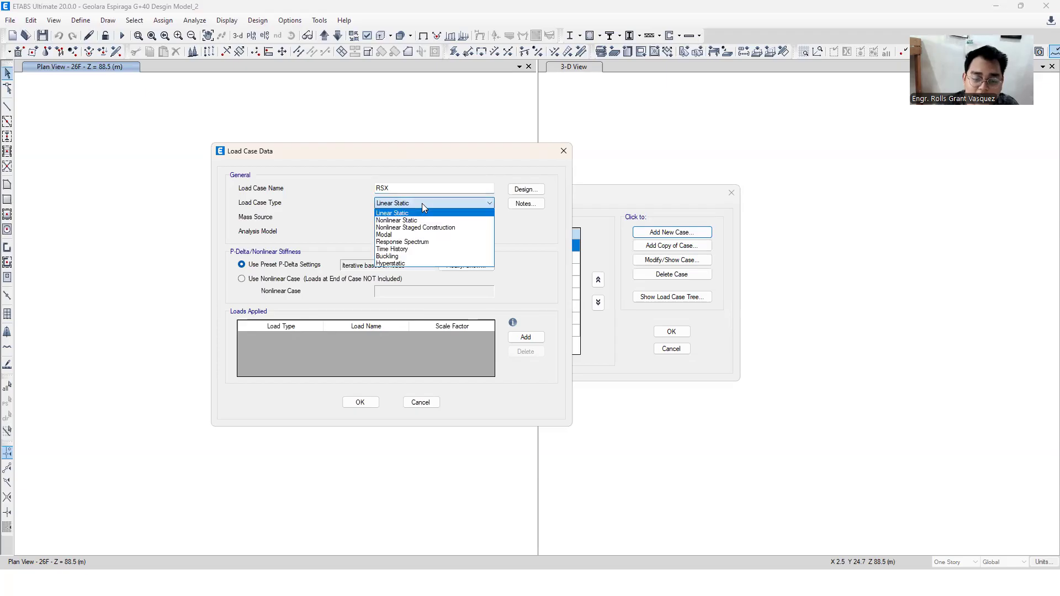
left_click(418, 242)
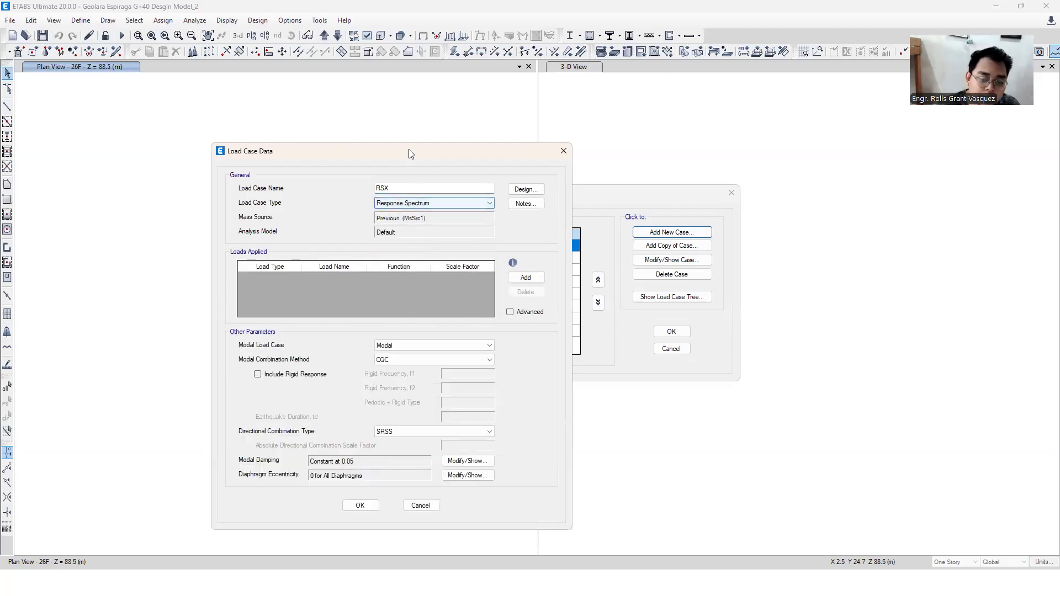
Add an Acceleration load in direction U1 to the RSX case, using the UBC97 function.
left_click_drag(408, 149, 415, 77)
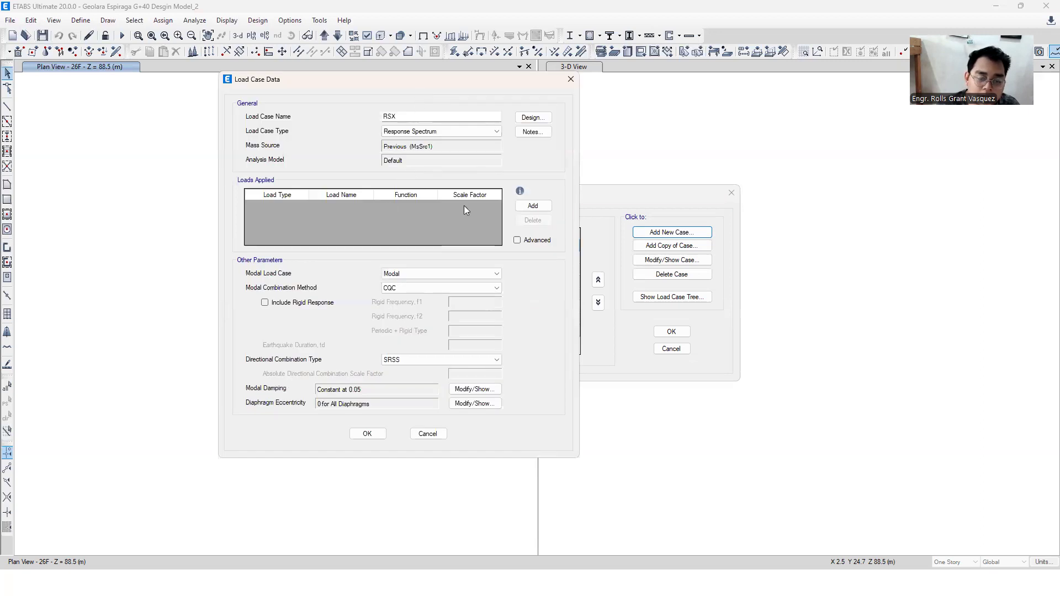
left_click(540, 207)
left_click(279, 208)
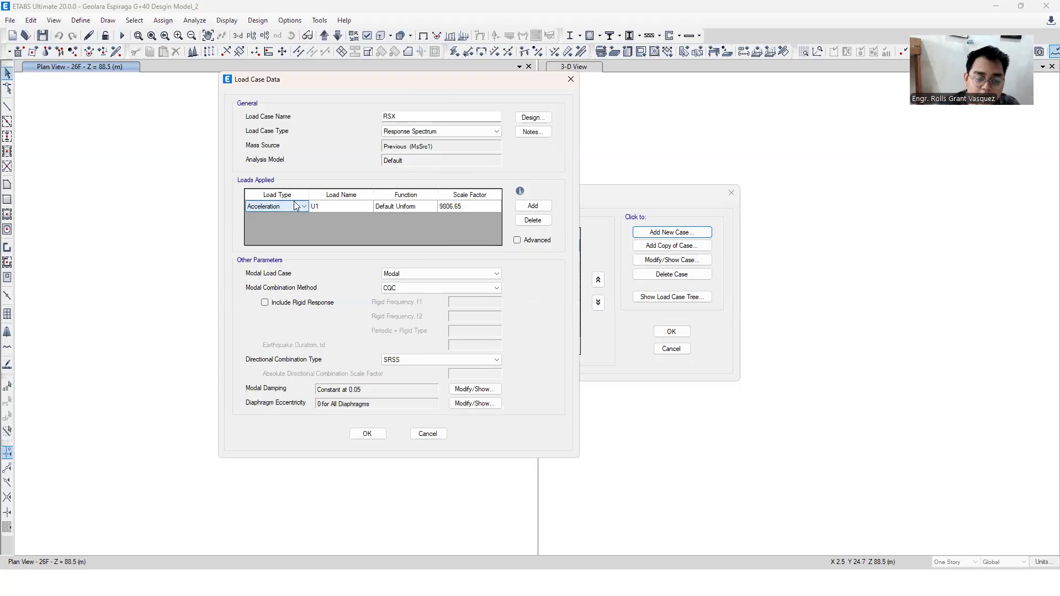
left_click(336, 206)
left_click(335, 207)
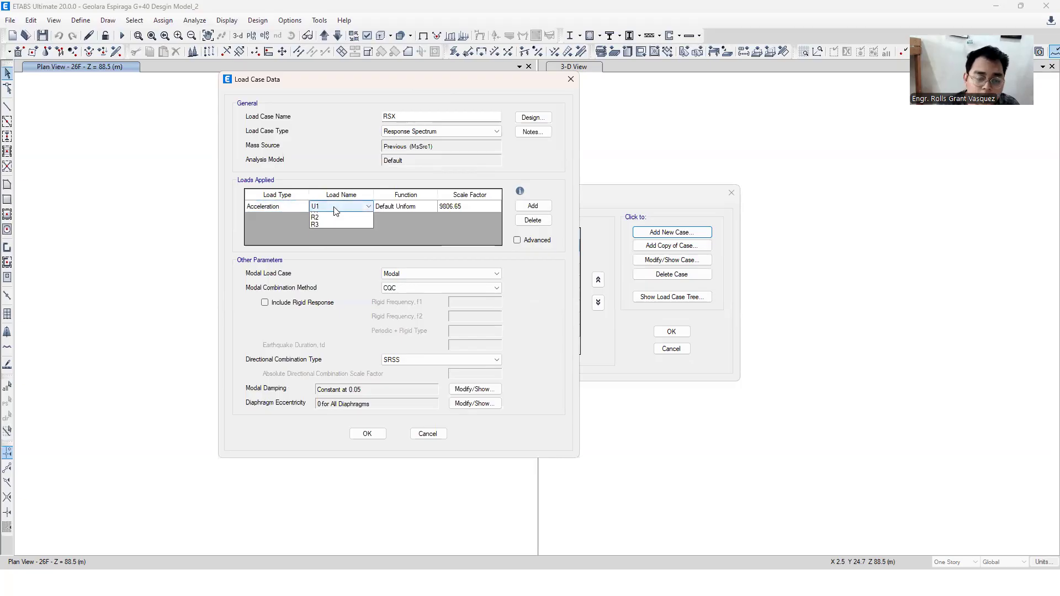
left_click(335, 207)
left_click(412, 206)
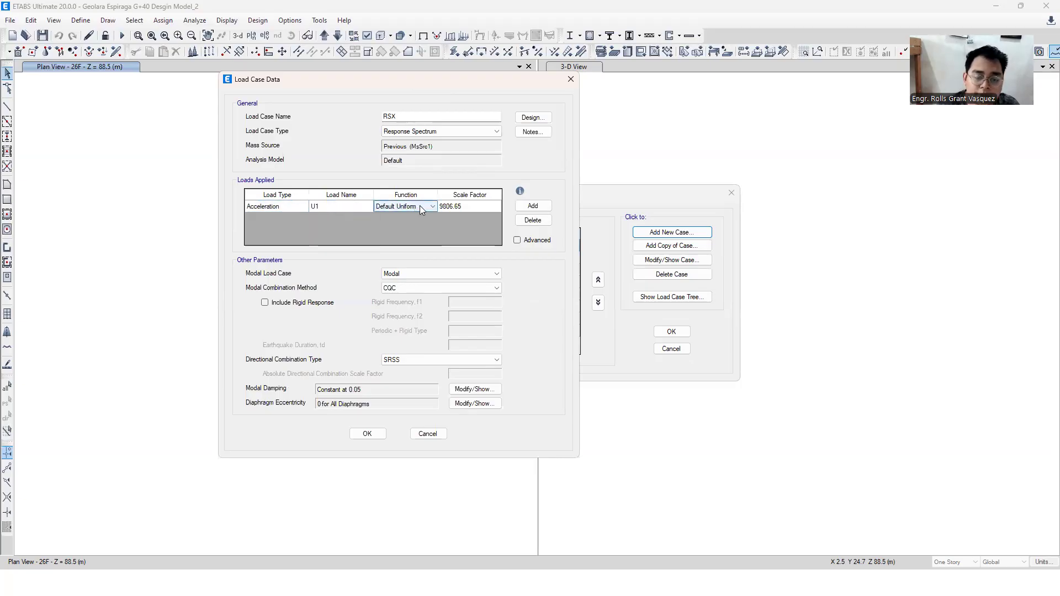
left_click(419, 206)
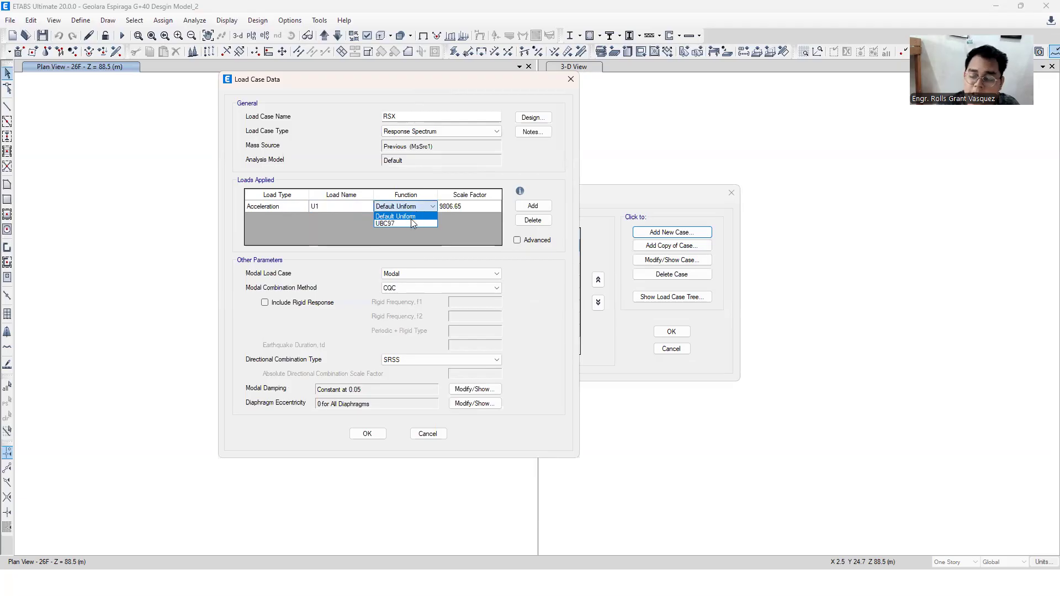
left_click(409, 221)
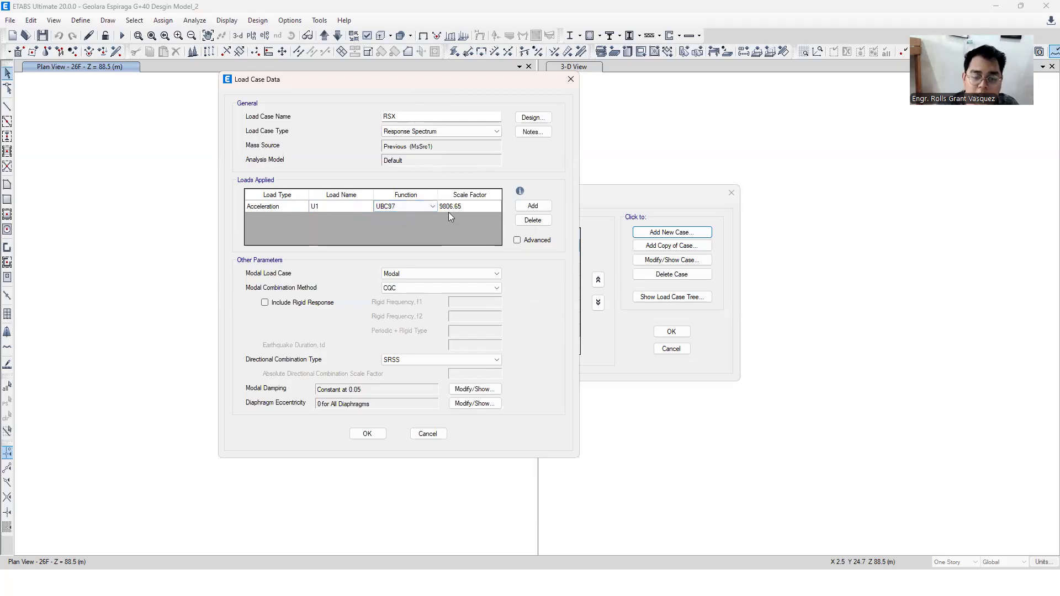
Examine the scale factor of the U1 acceleration load in the RSX case.
left_click(469, 206)
left_click(458, 209)
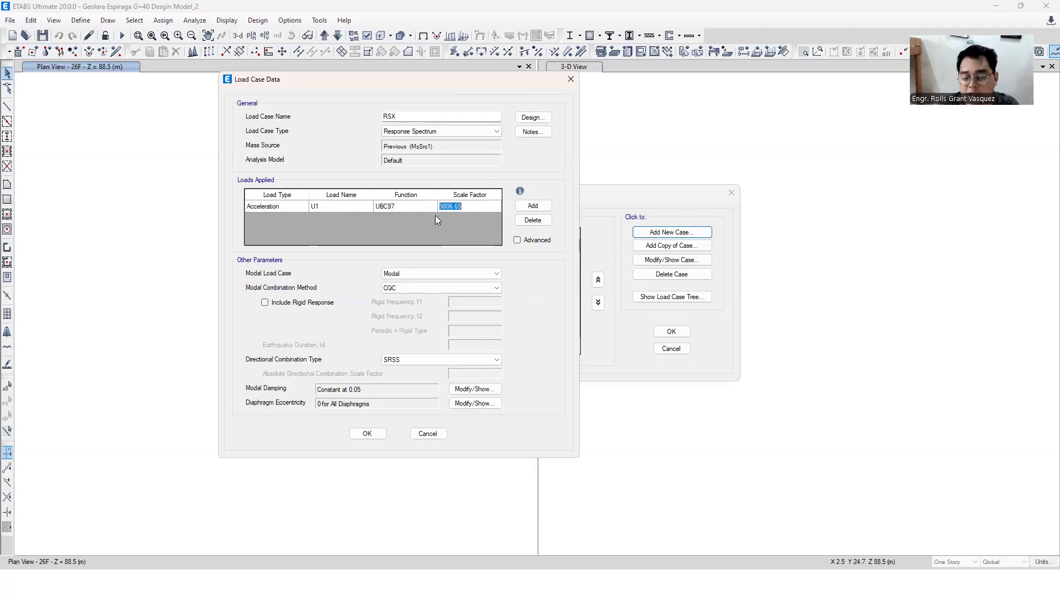
left_click(467, 209)
left_click_drag(467, 207, 440, 207)
left_click(427, 225)
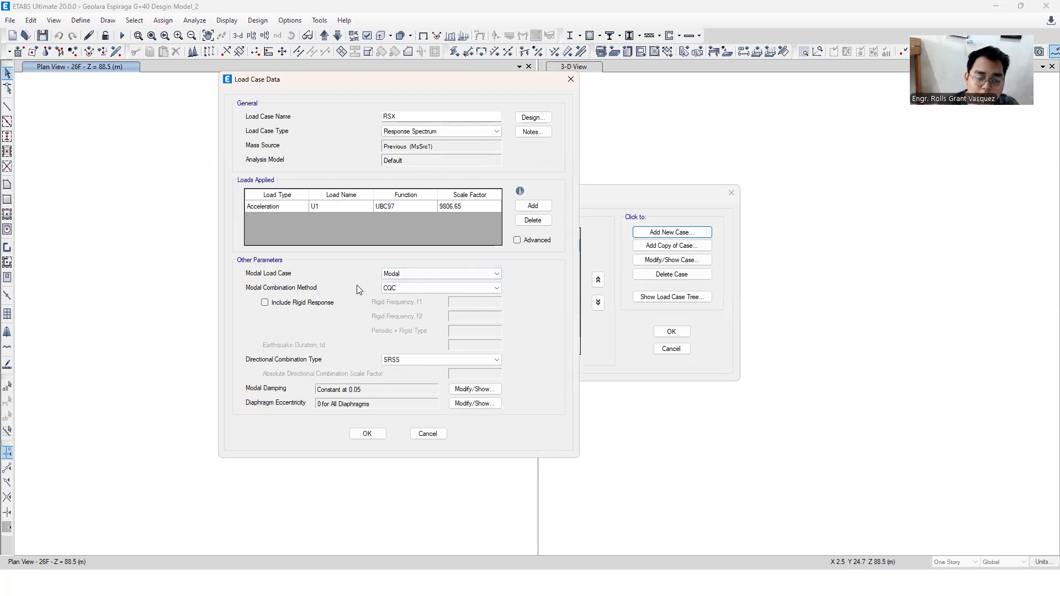
Keep Modal as the modal load case and CQC as the modal combination method, and save the RSX load case.
left_click(438, 275)
left_click(483, 275)
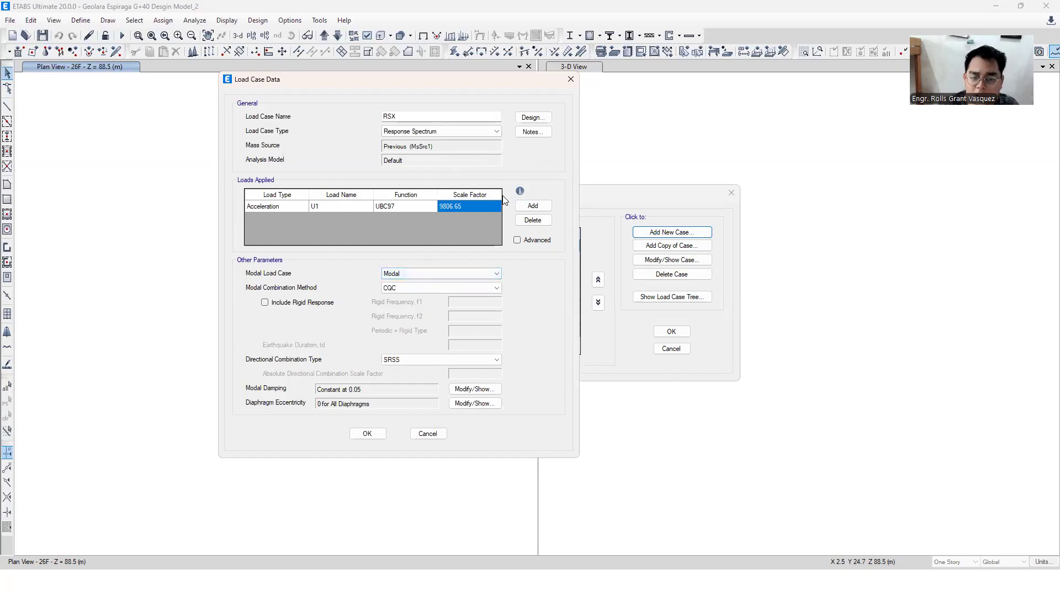
left_click(407, 276)
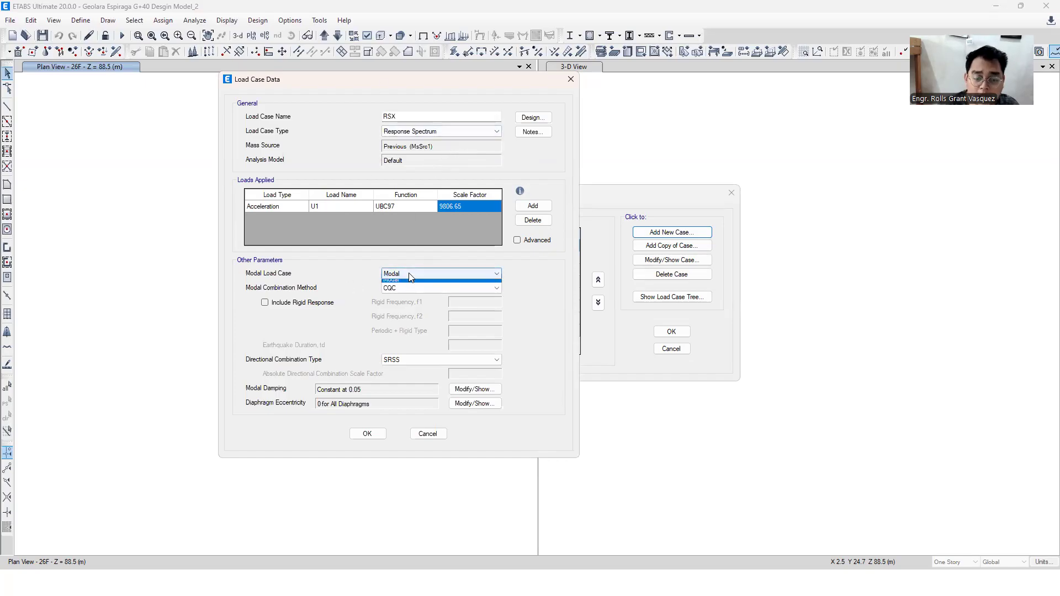
left_click(409, 281)
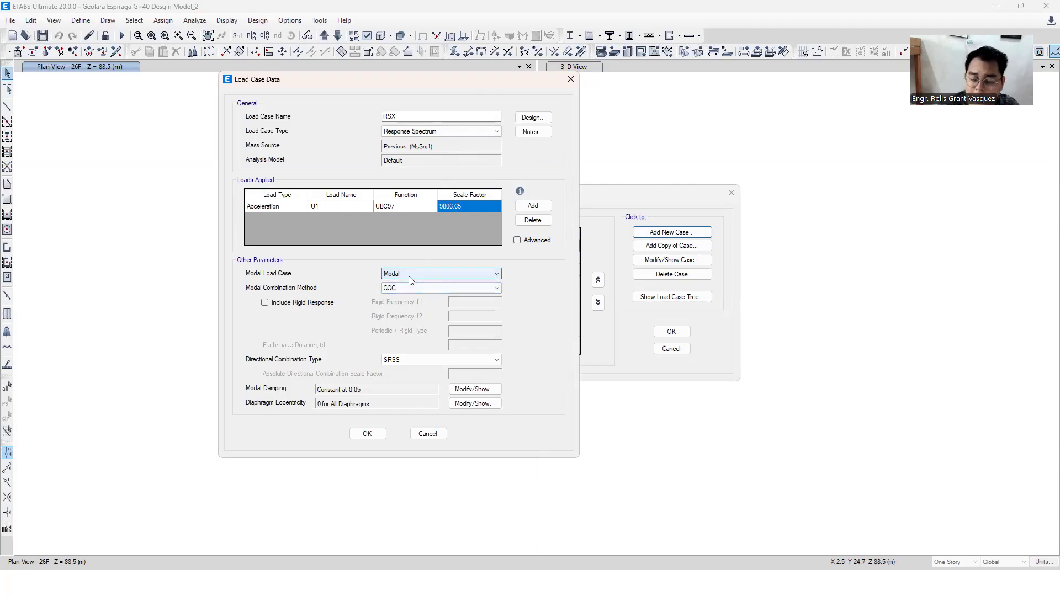
left_click(412, 276)
left_click(409, 281)
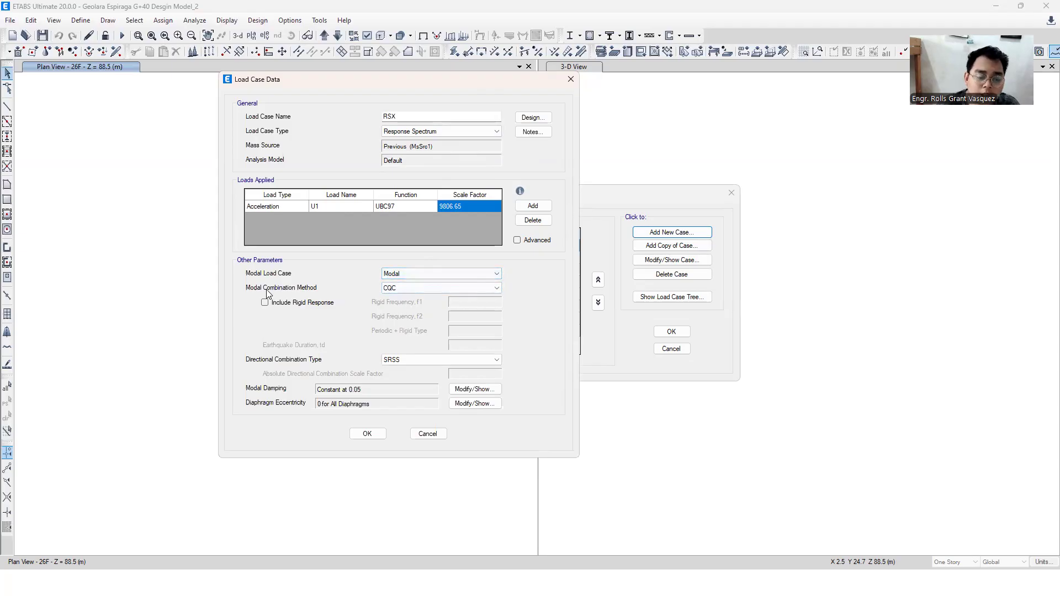
left_click(408, 290)
left_click(406, 291)
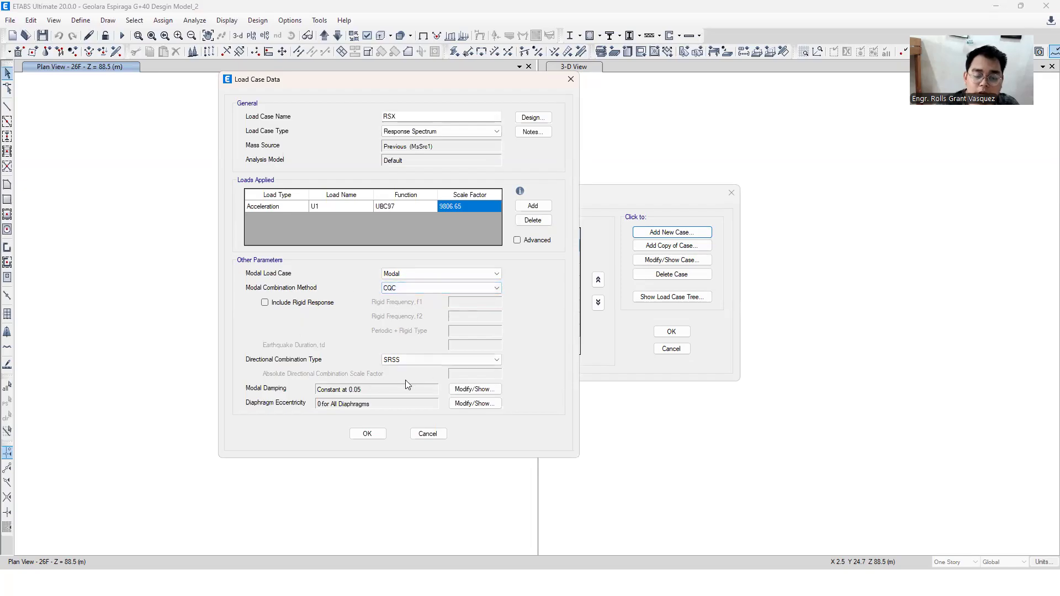
left_click(413, 289)
left_click(409, 296)
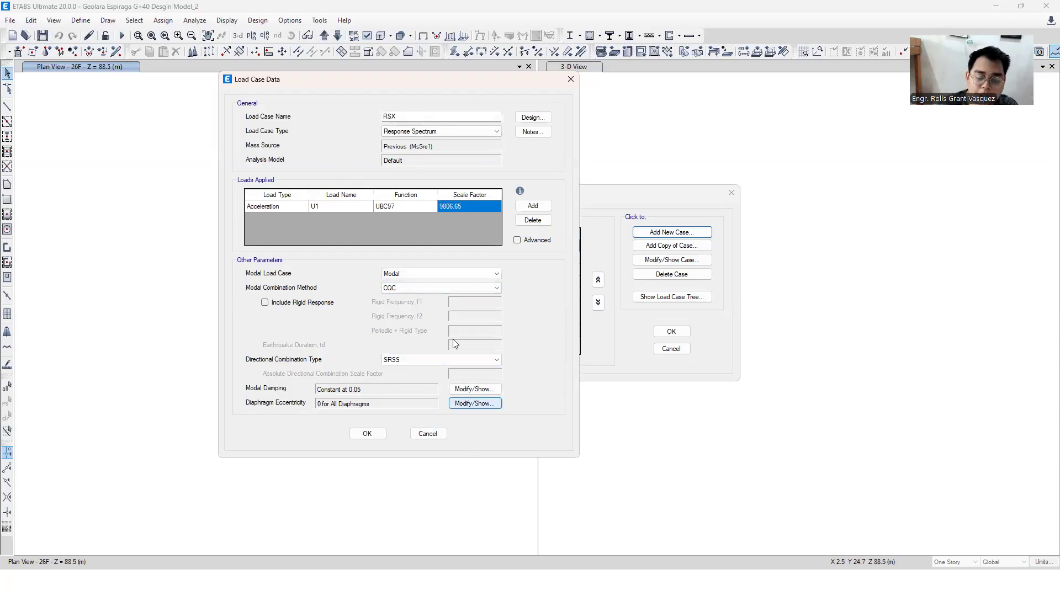
left_click(367, 433)
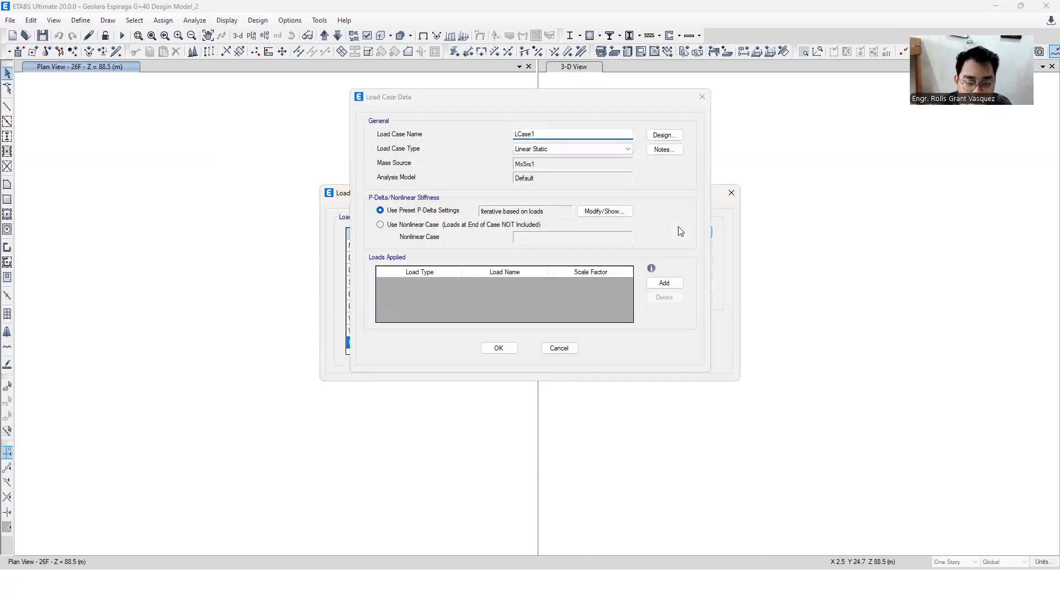
Create another load case named RSY and set its type to Response Spectrum.
type("RSY")
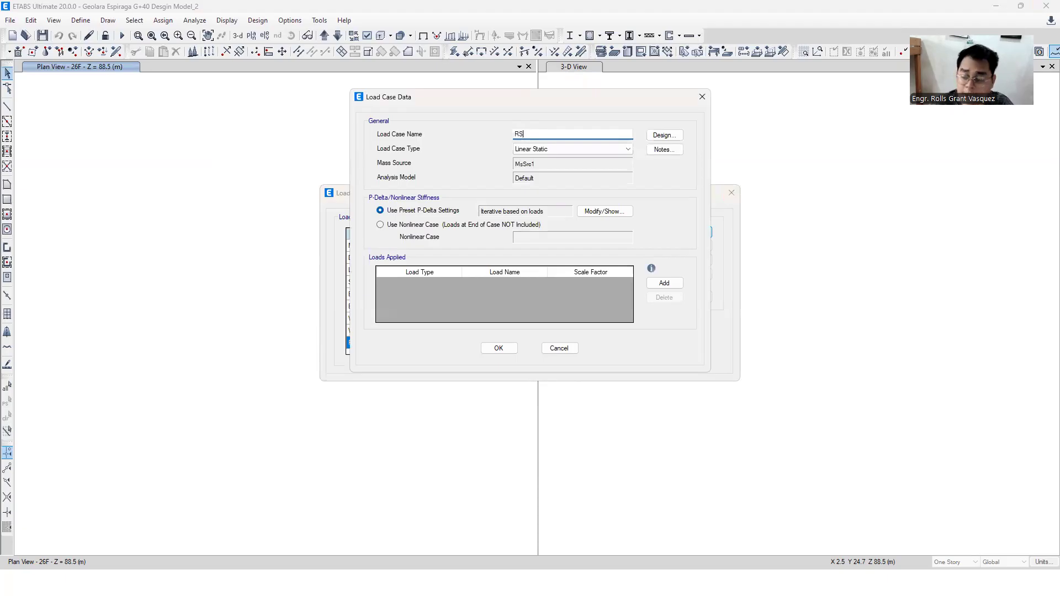
left_click(562, 149)
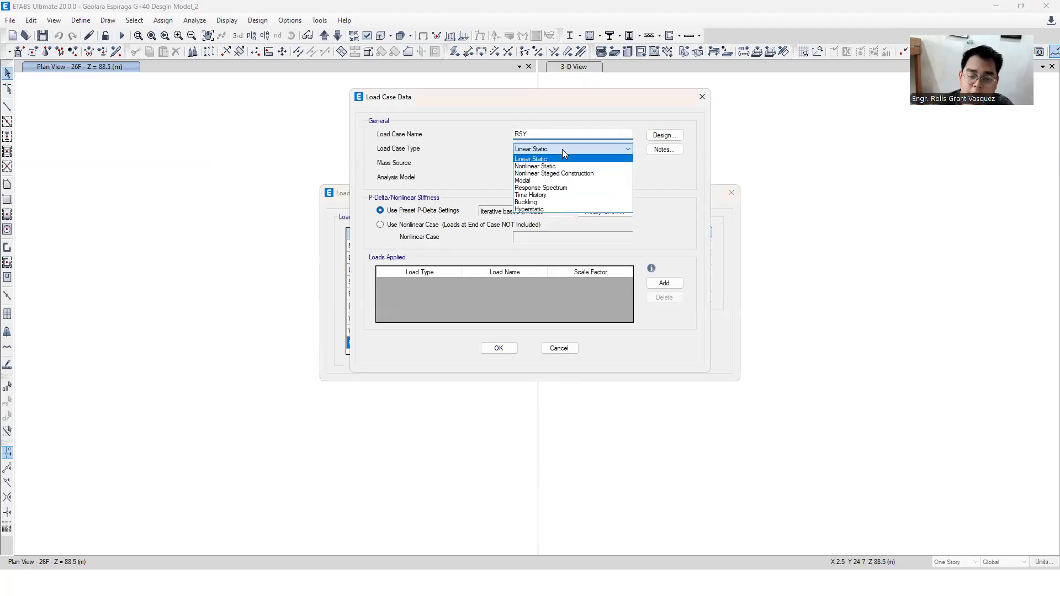
left_click(553, 187)
Add an Acceleration load in direction U2 with the UBC97 function to the RSY case, and save the case.
left_click(663, 224)
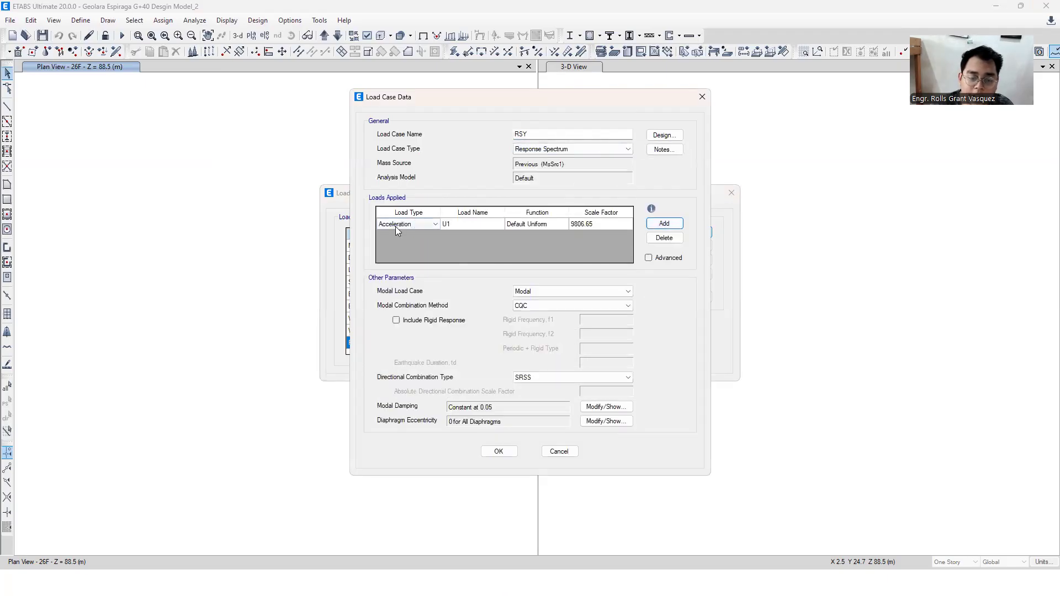
left_click(479, 226)
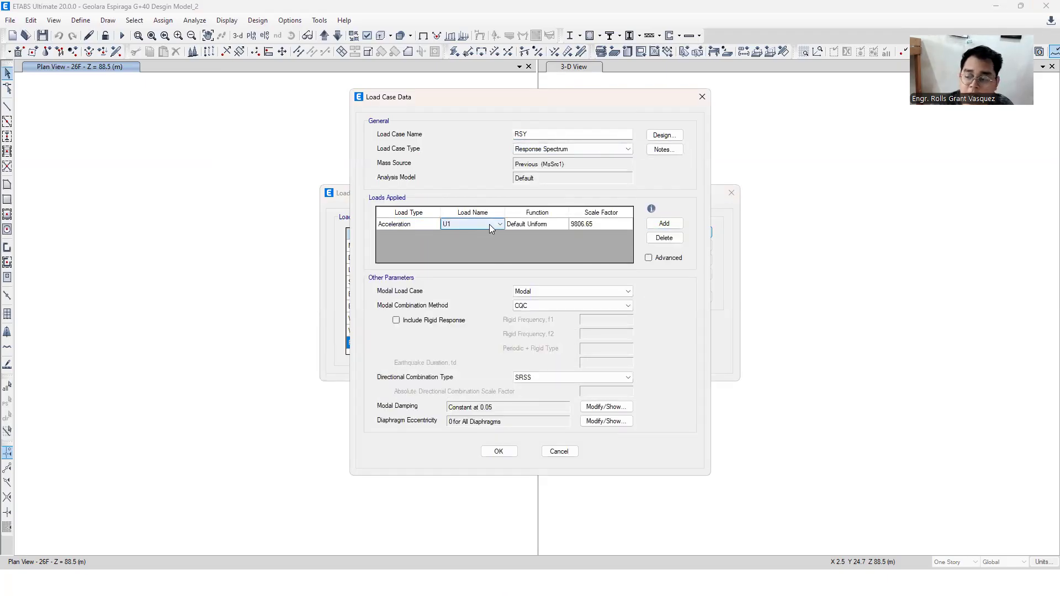
left_click(489, 224)
left_click(470, 242)
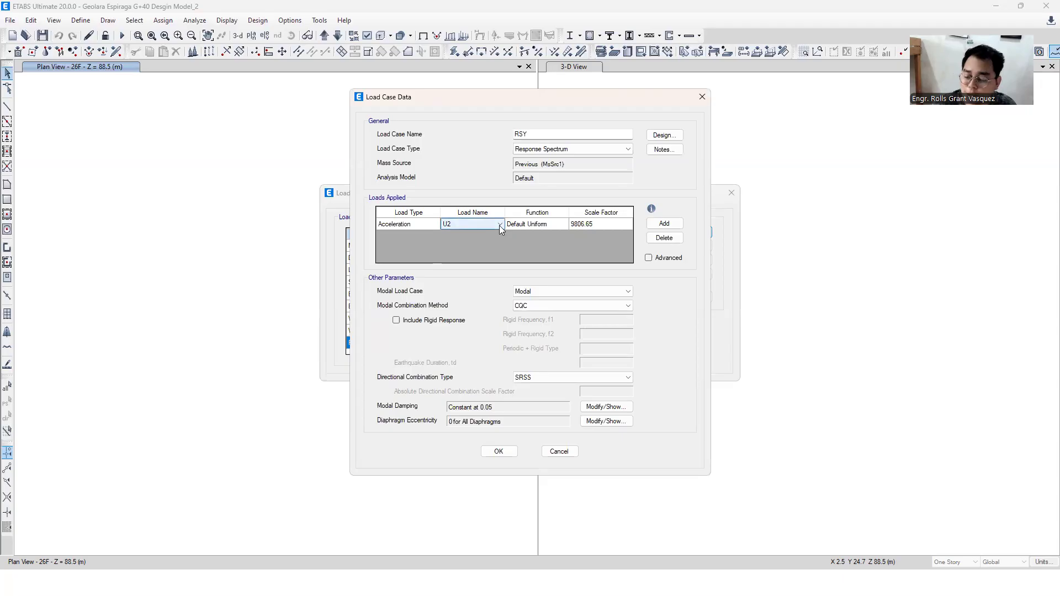
left_click(556, 224)
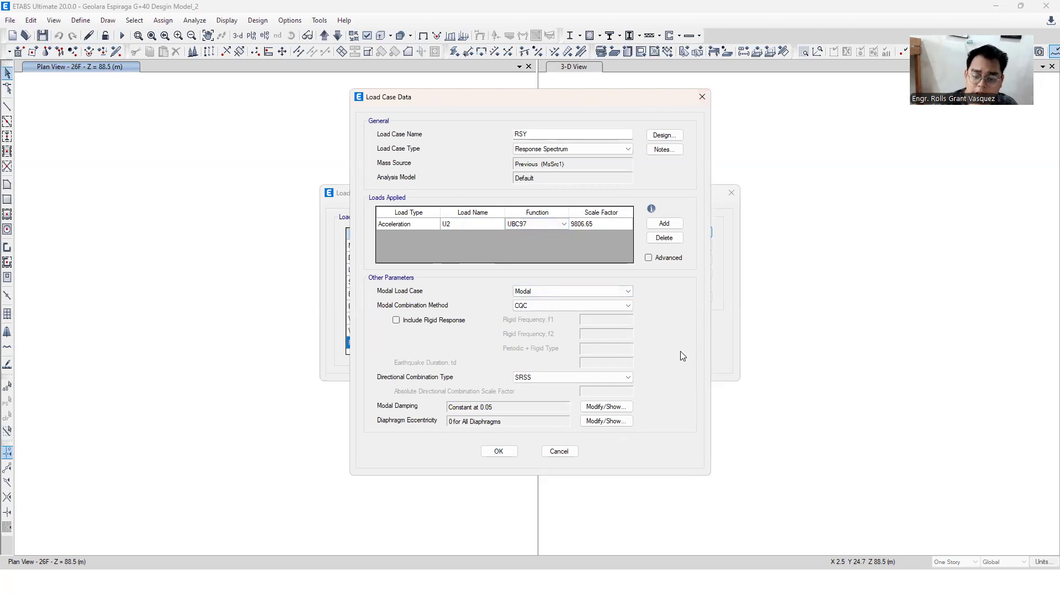
left_click(508, 451)
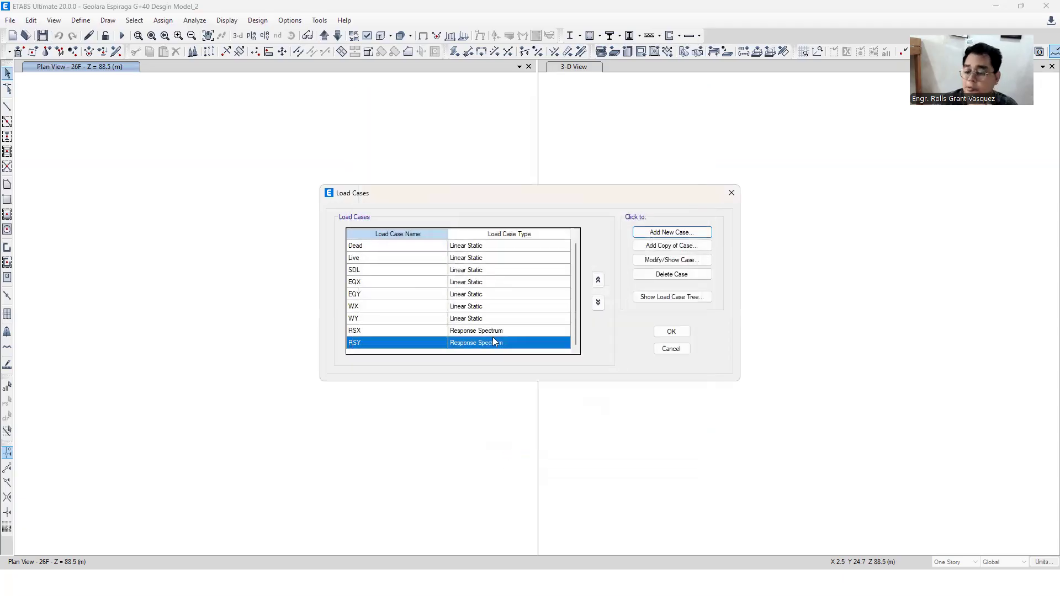
Accept the defined load cases and run the analysis of the model.
scroll(415, 283, "up", 1)
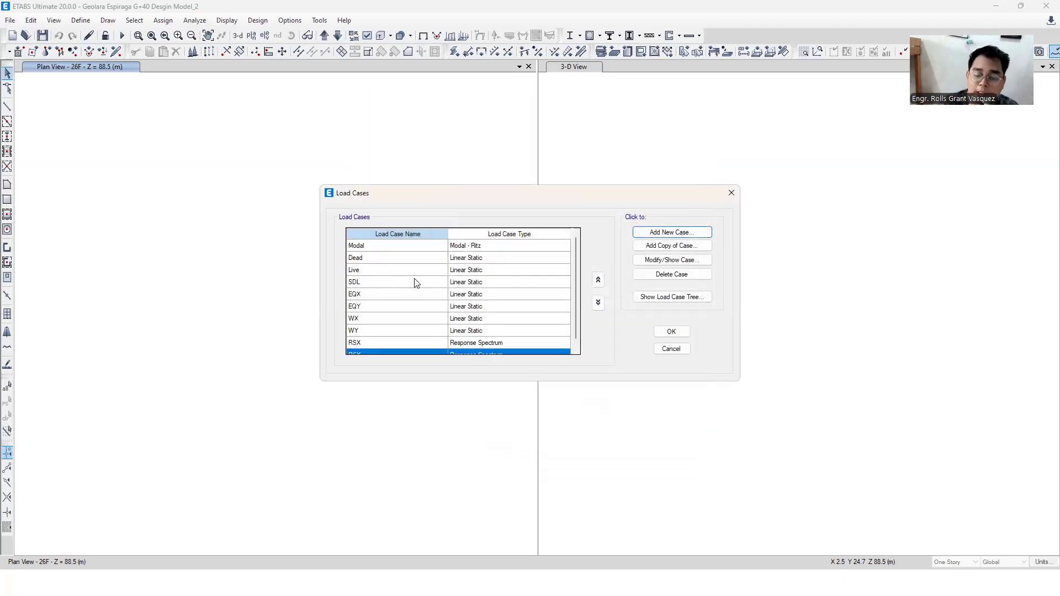
scroll(414, 283, "down", 1)
left_click(672, 331)
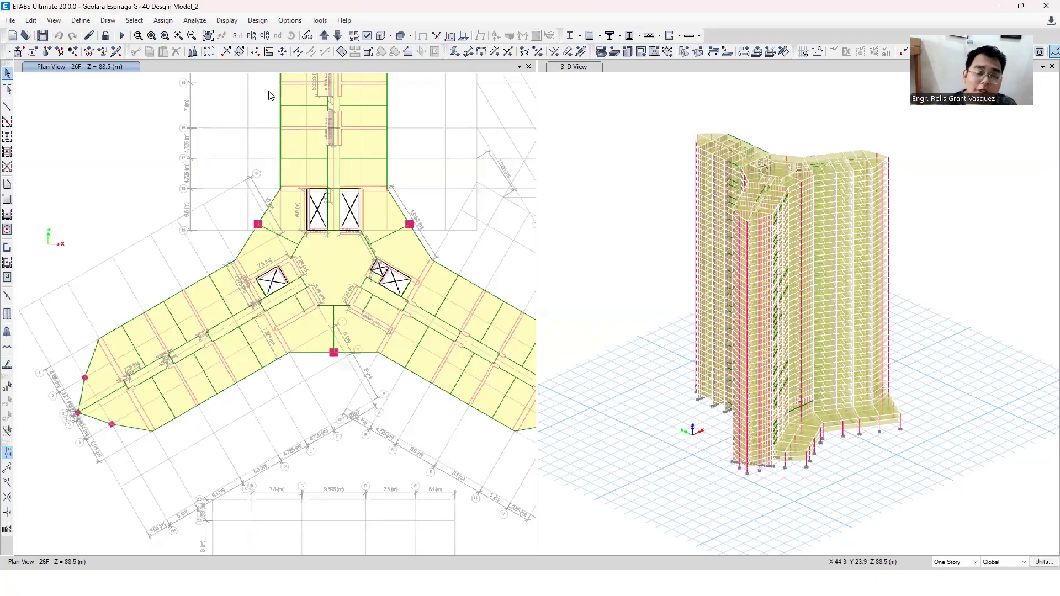
left_click(122, 36)
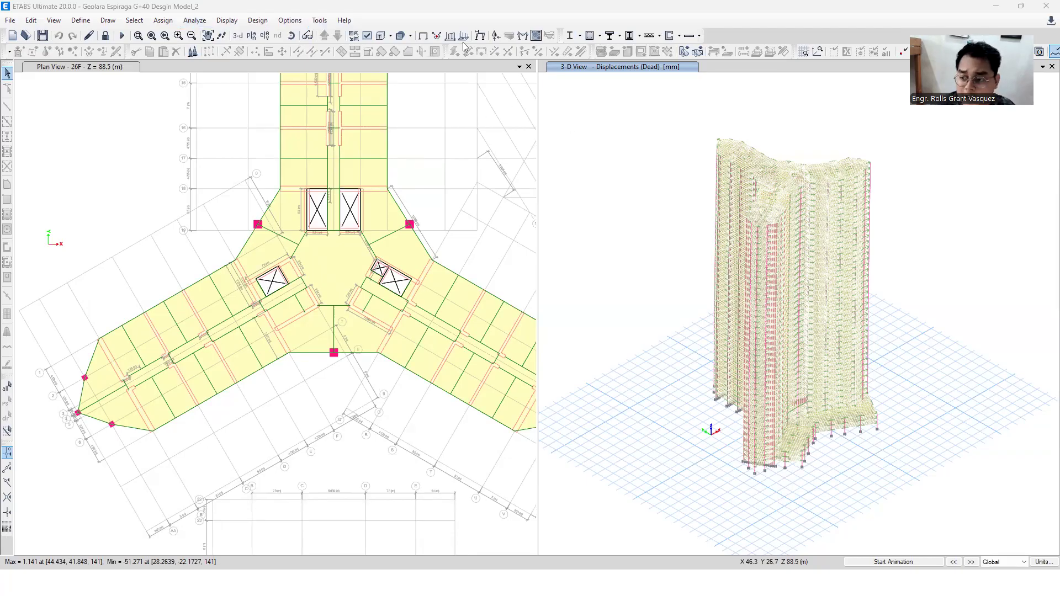
Examine the last analysis run log, including the P-Delta stability check and its negative eigenvalue count, and close it.
left_click(196, 21)
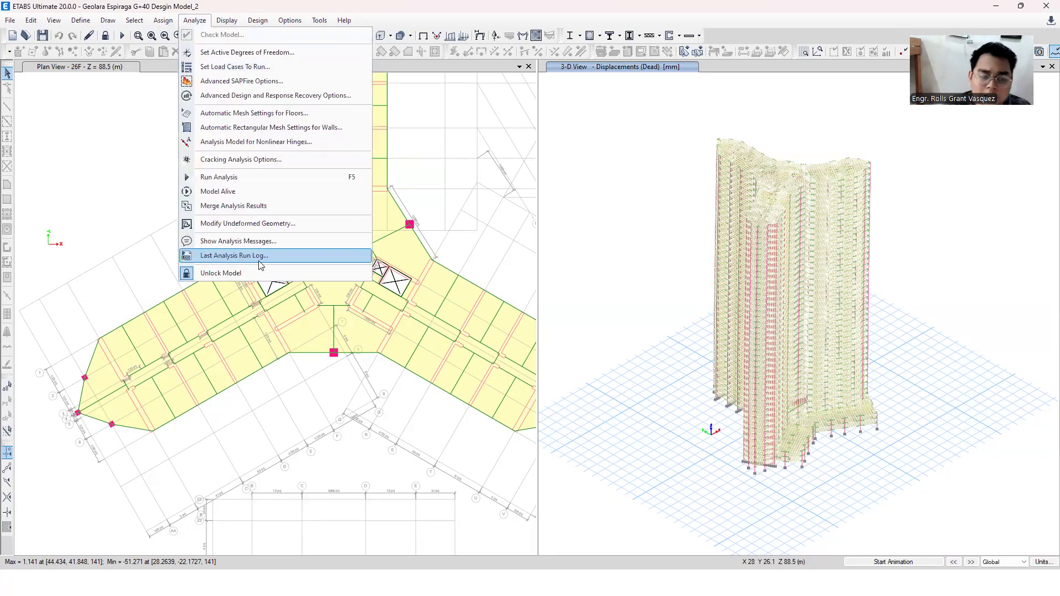
left_click(261, 256)
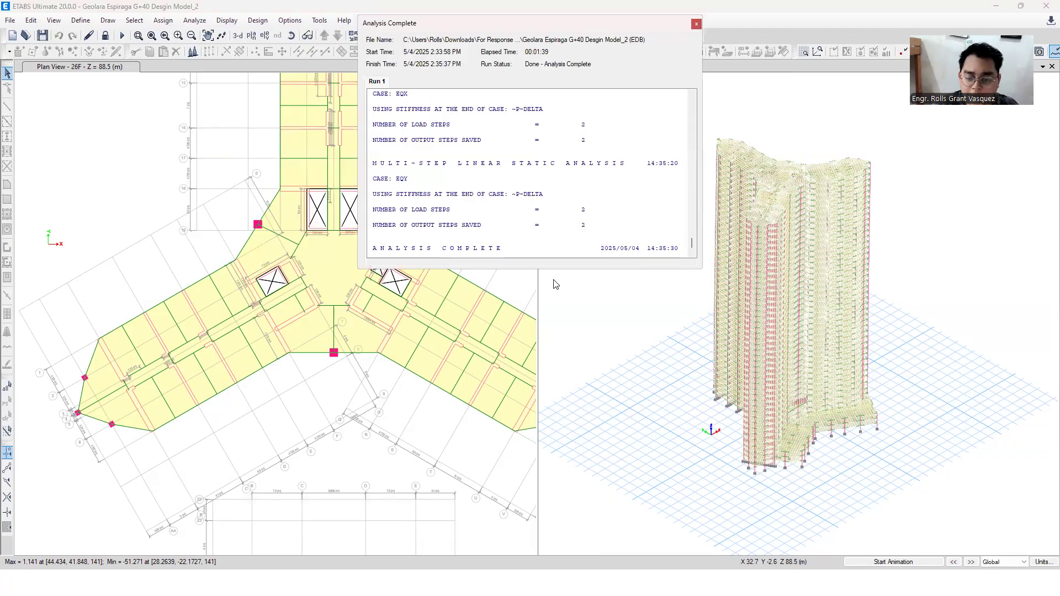
left_click_drag(692, 243, 694, 238)
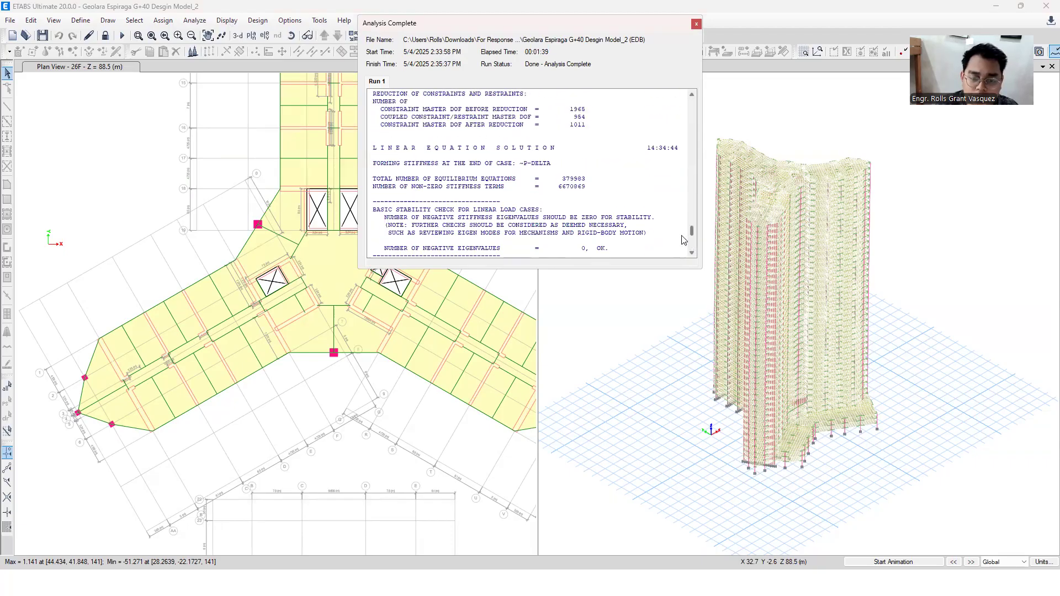
left_click(445, 252)
scroll(495, 233, "down", 1)
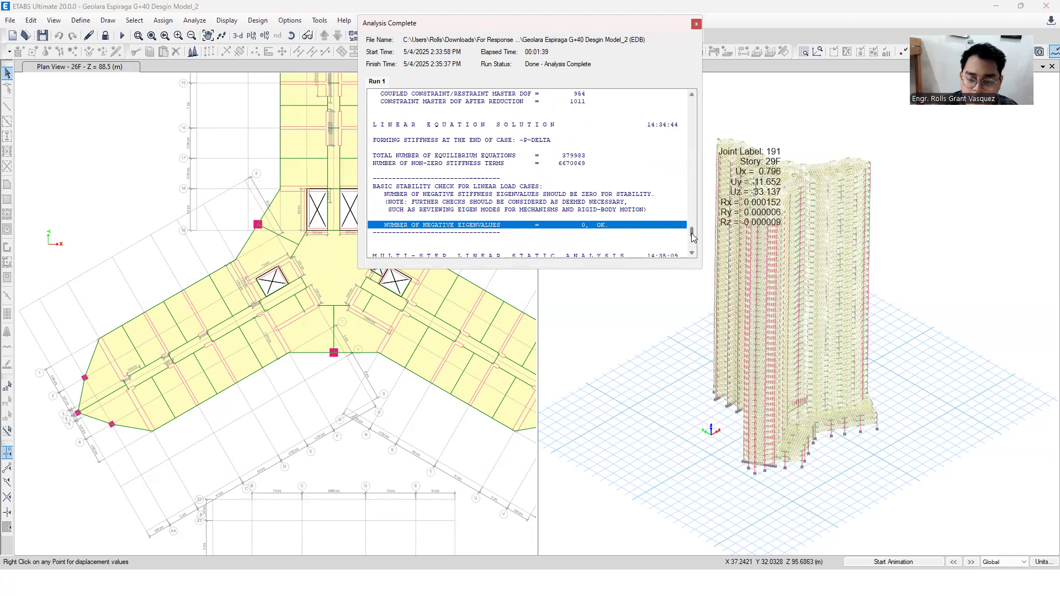
left_click_drag(693, 237, 705, 159)
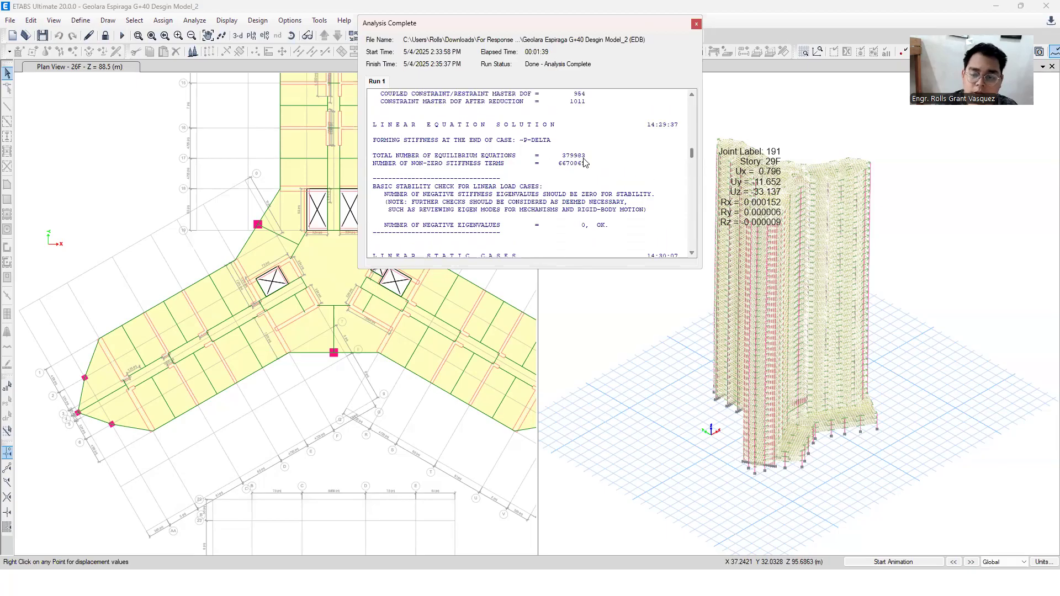
left_click(695, 25)
left_click(621, 97)
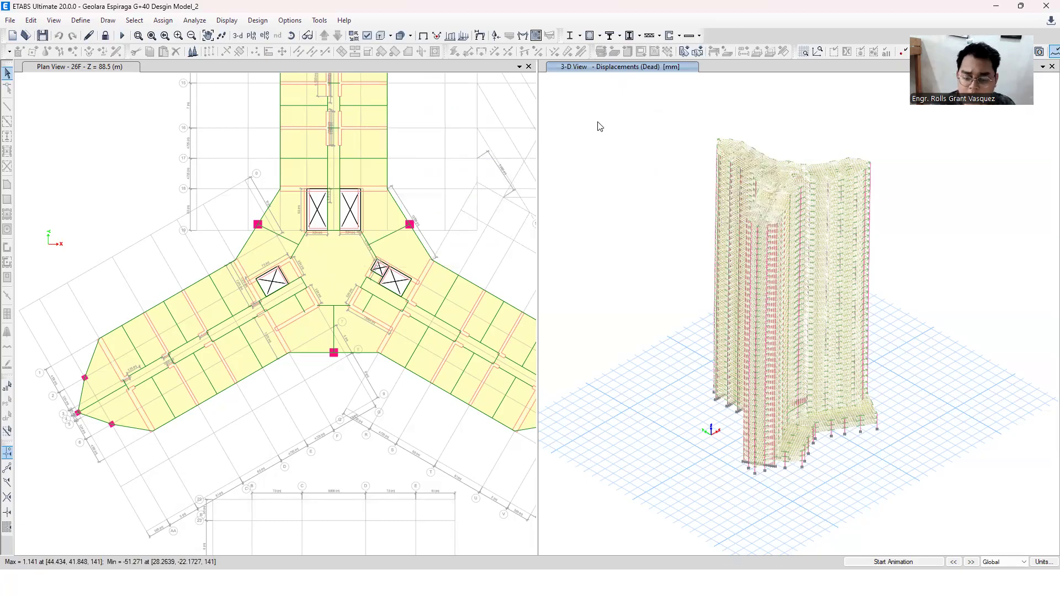
Display only the Base Reactions table from the structure output of the analysis results.
left_click(226, 21)
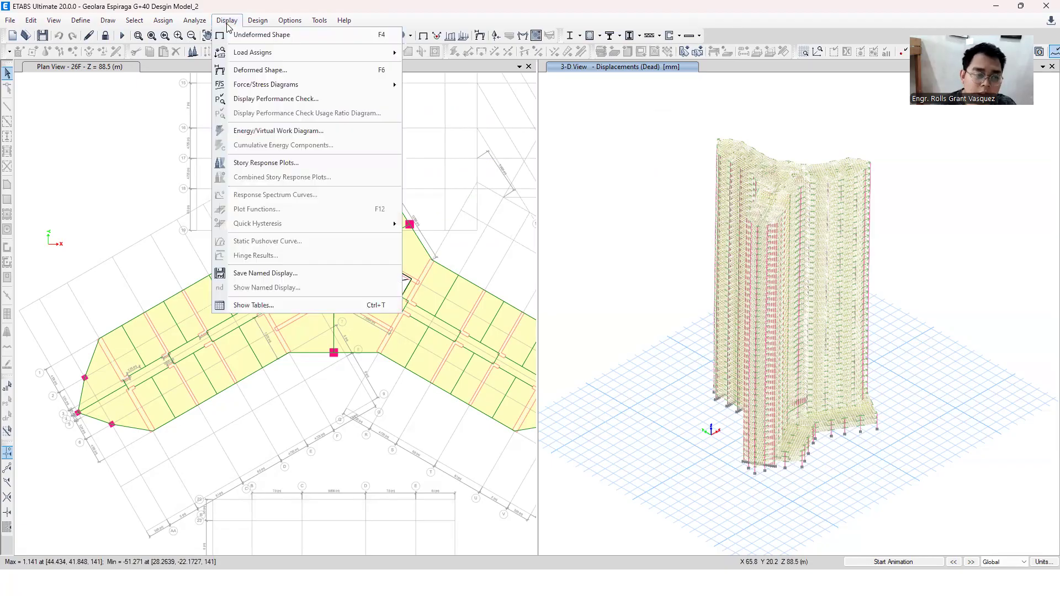
left_click(282, 303)
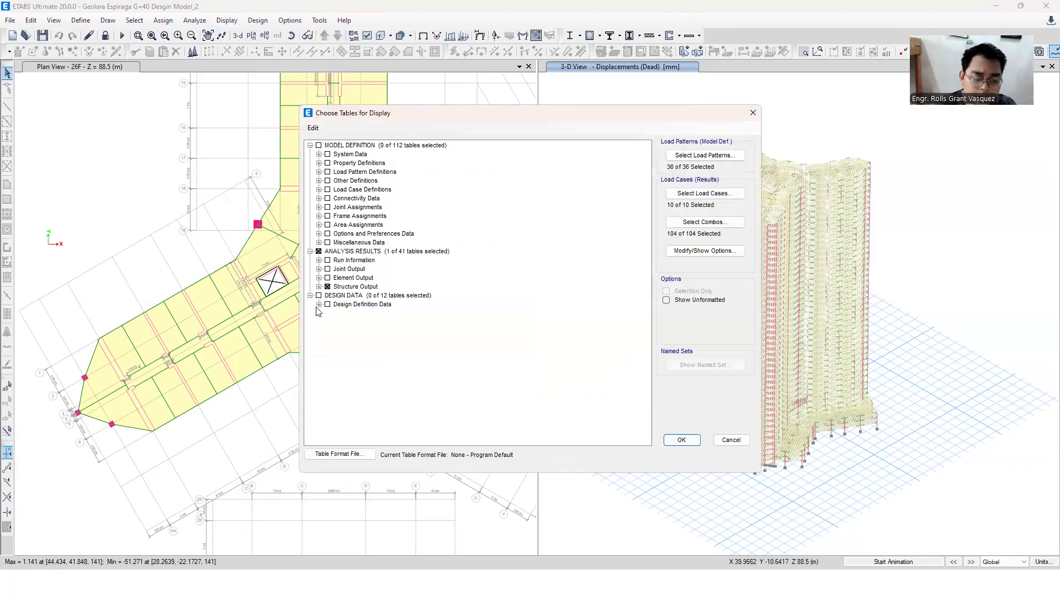
left_click(318, 252)
left_click(319, 252)
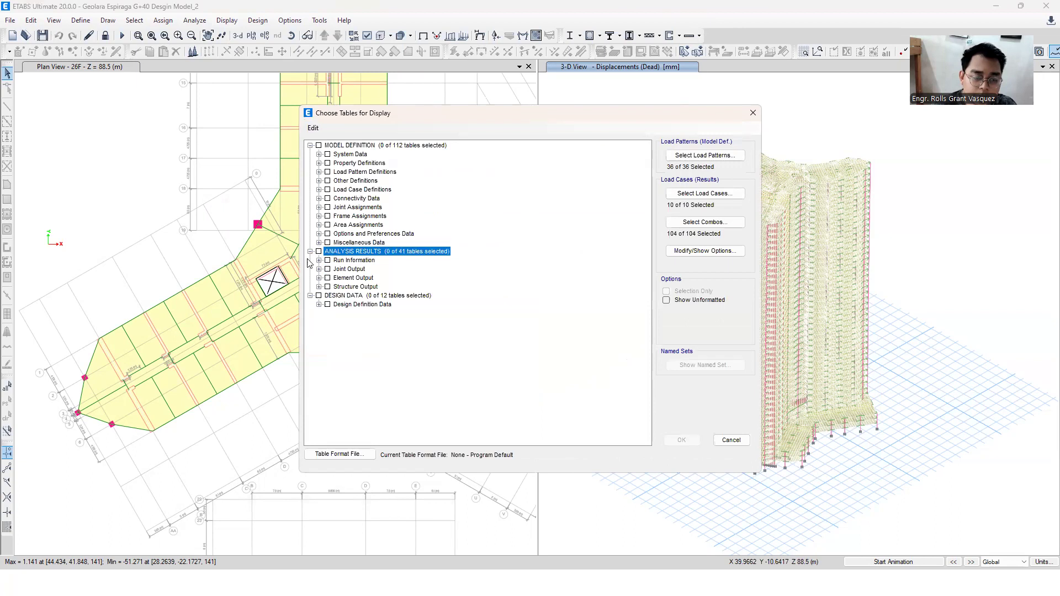
left_click(318, 287)
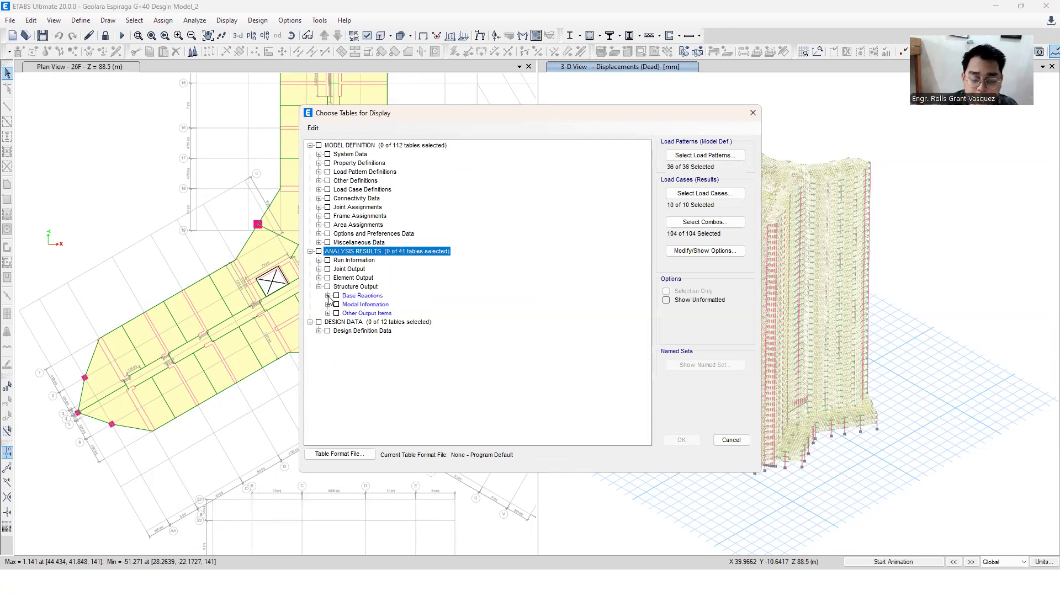
left_click(328, 296)
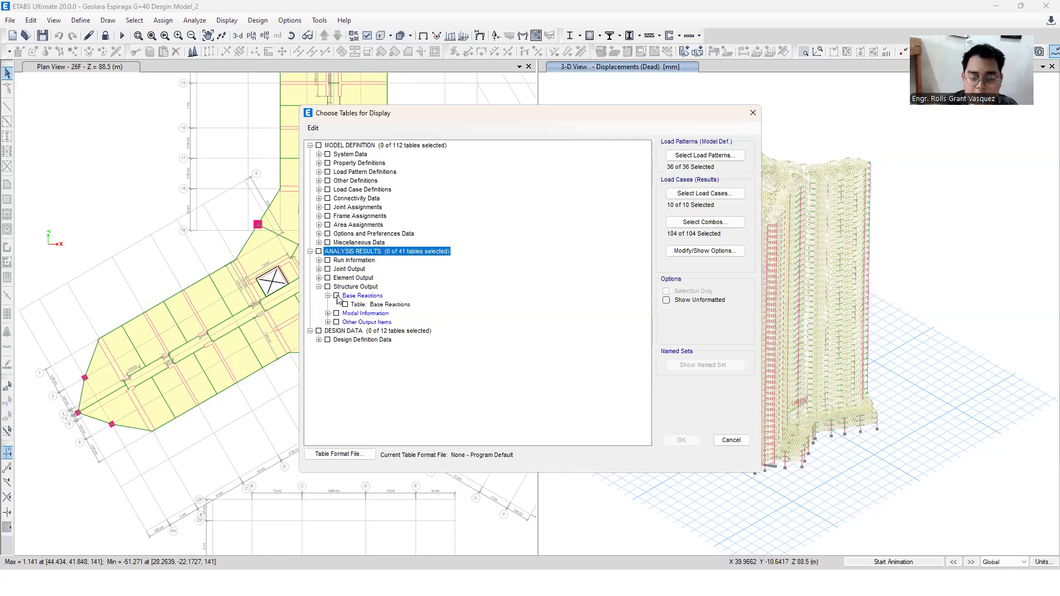
left_click(336, 296)
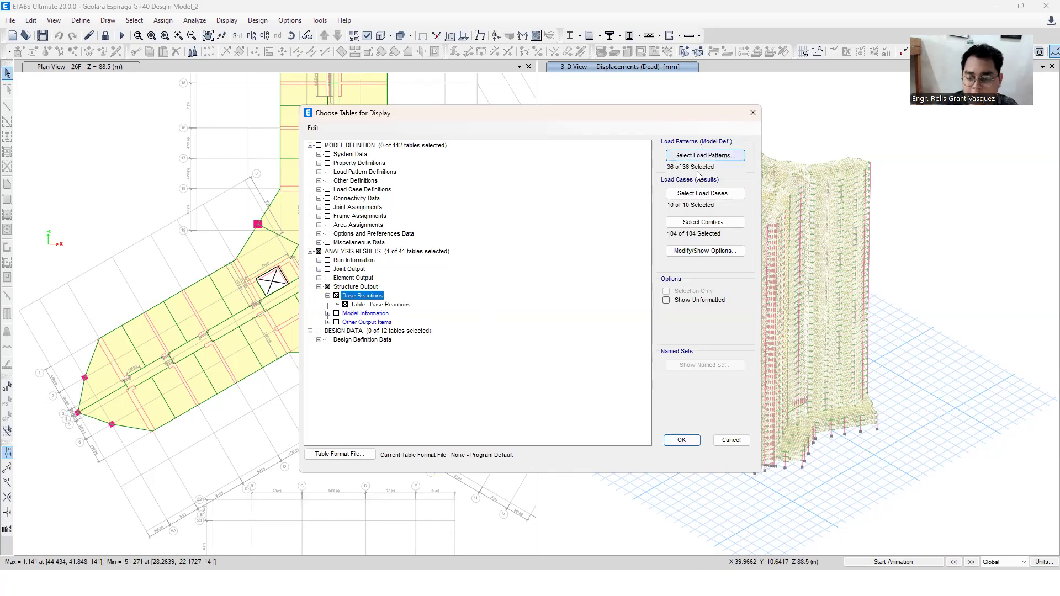
left_click(680, 440)
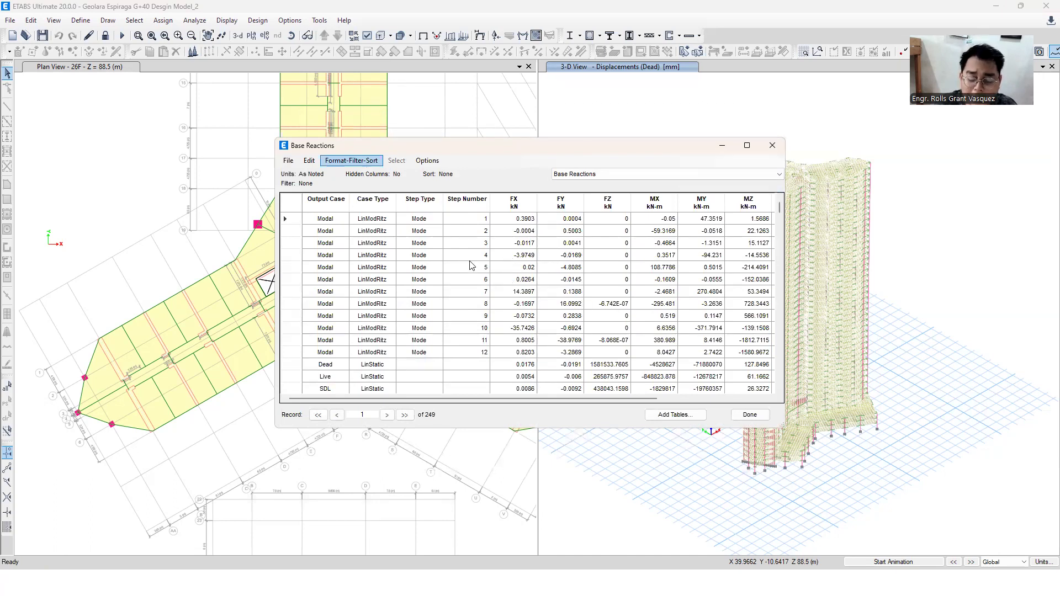
Filter the Base Reactions table by output case to EQX, EQY, RSX and RSY.
scroll(346, 355, "down", 2)
scroll(345, 349, "down", 2)
scroll(344, 331, "up", 4)
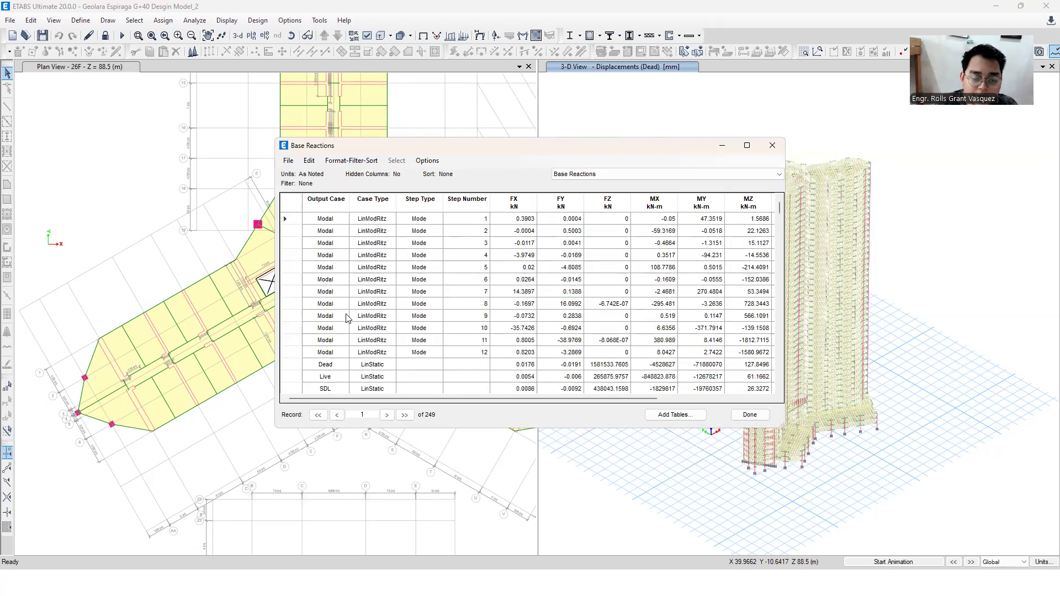
scroll(340, 308, "down", 6)
scroll(342, 298, "up", 6)
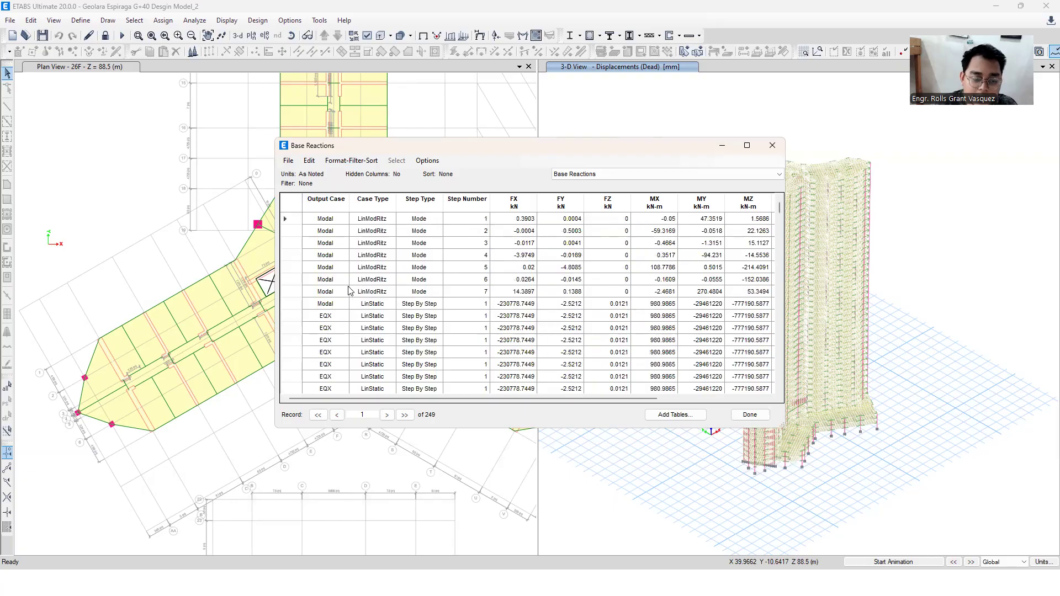
left_click(325, 203)
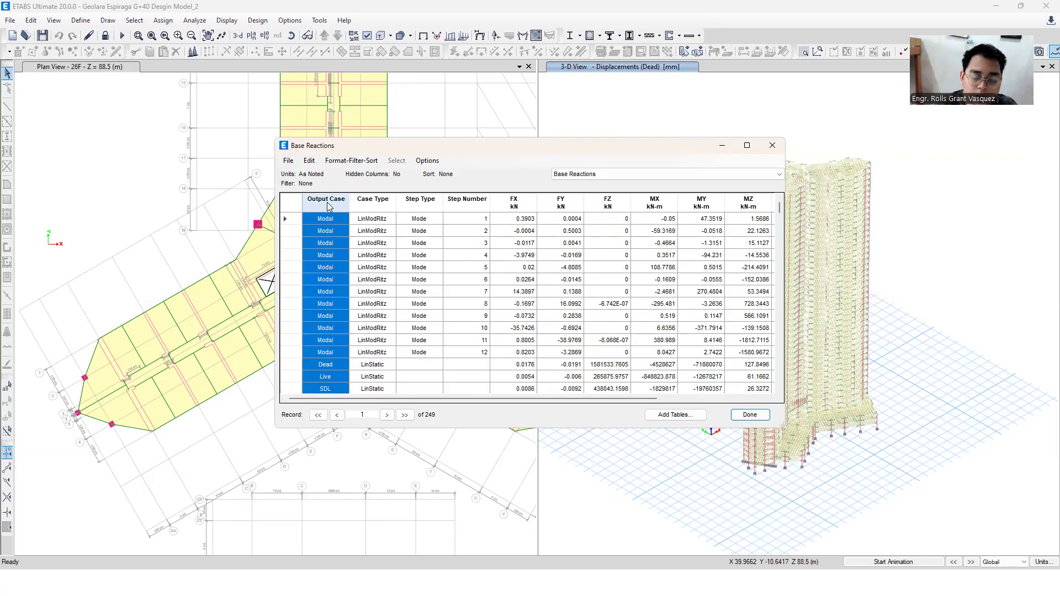
right_click(332, 207)
scroll(401, 251, "down", 2)
scroll(402, 251, "down", 15)
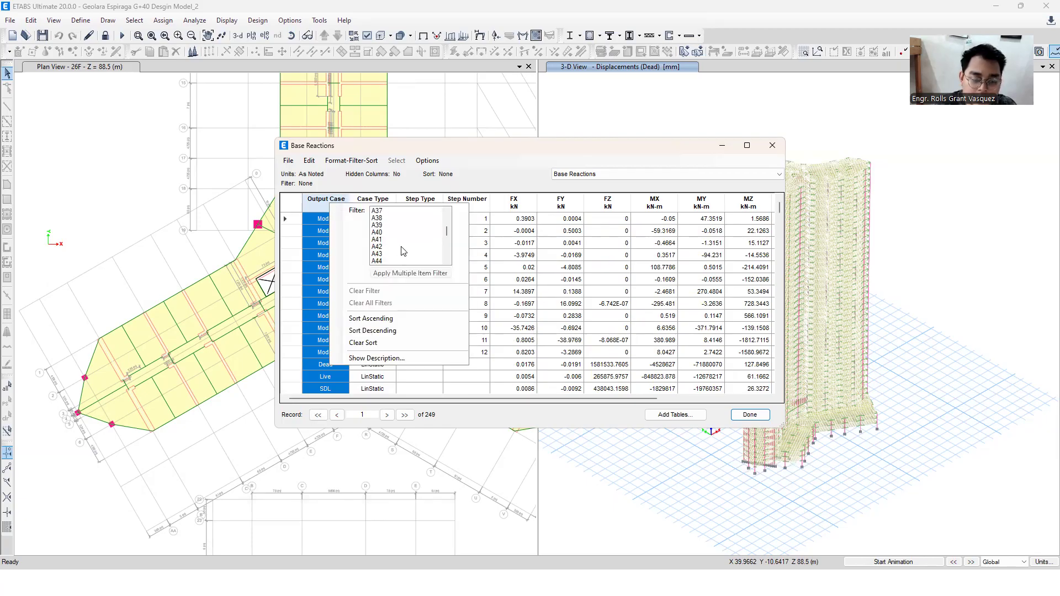
scroll(402, 251, "down", 10)
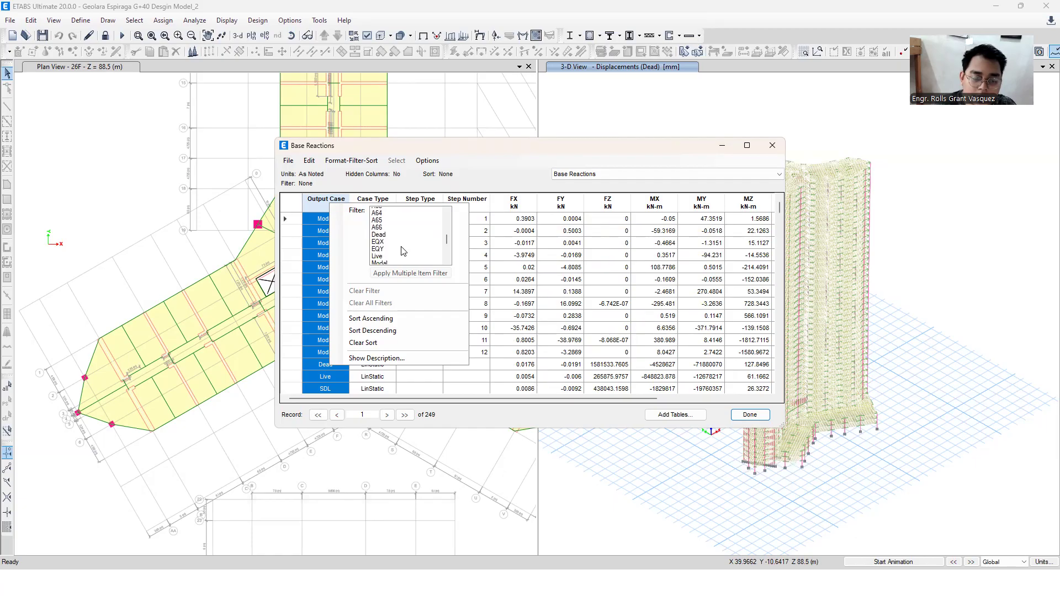
scroll(402, 251, "up", 1)
left_click_drag(395, 239, 397, 247)
scroll(422, 251, "down", 1)
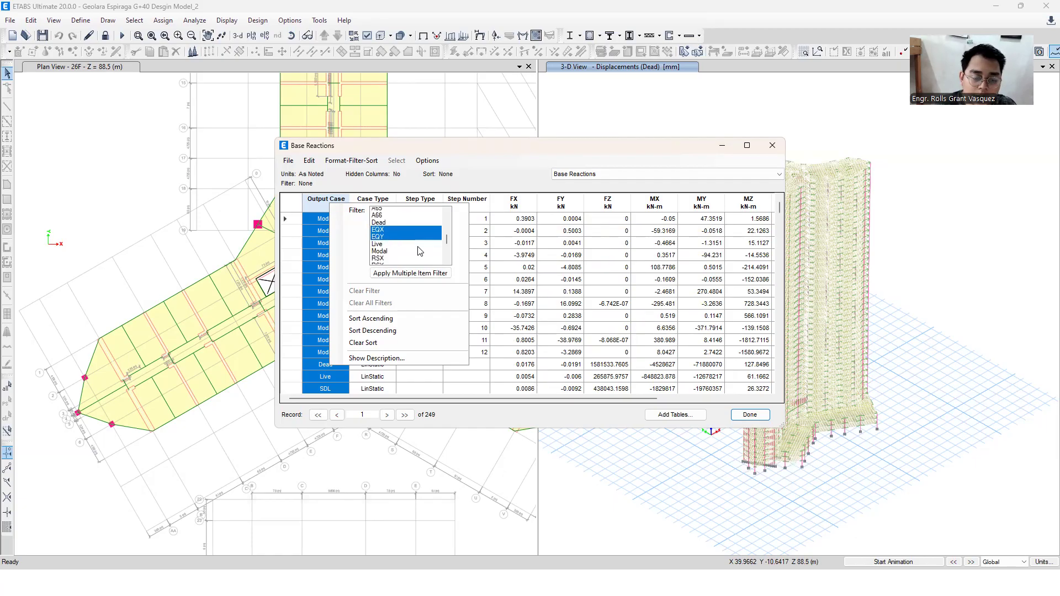
left_click(390, 248)
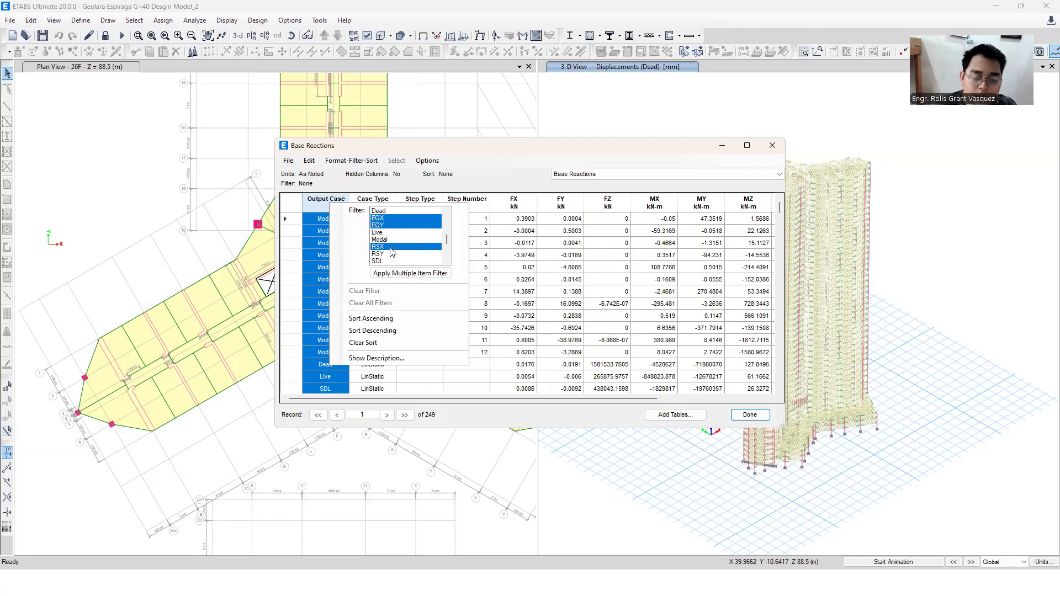
left_click(391, 254)
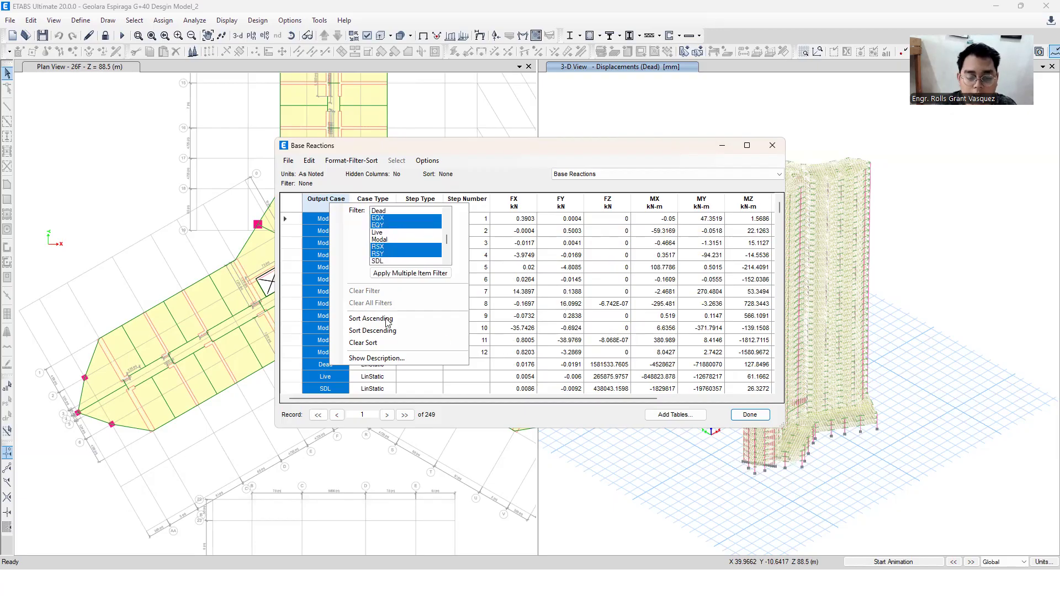
left_click(401, 276)
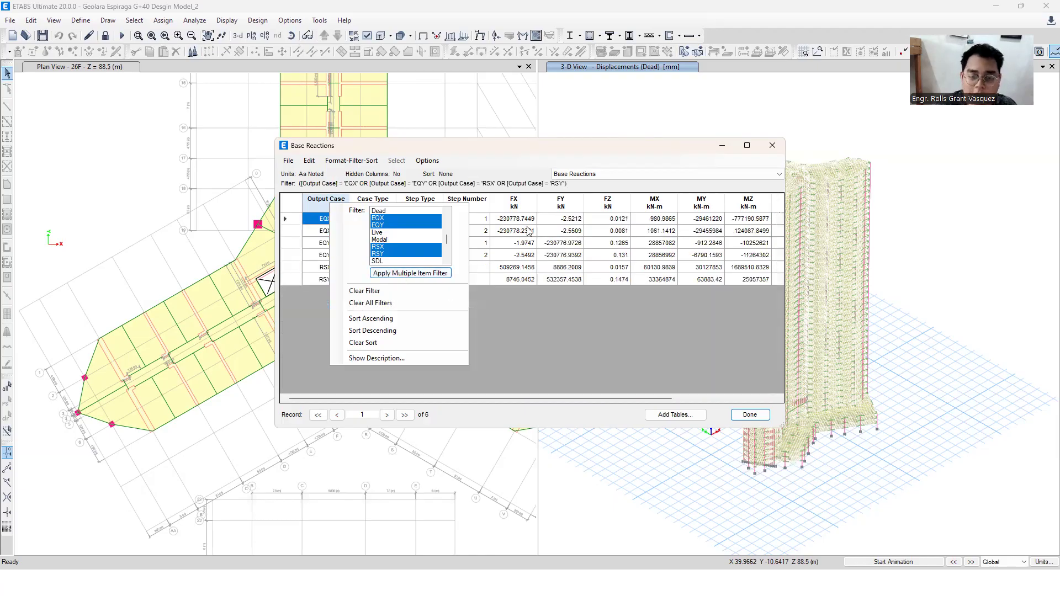
left_click(477, 148)
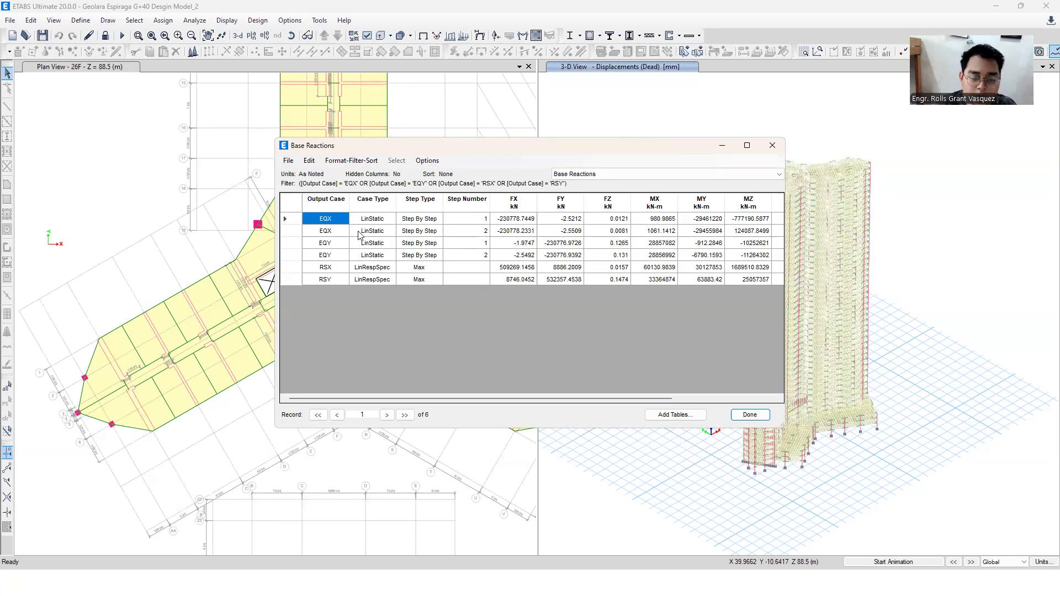
Compare the FX base reaction of the first EQX row with that of the RSX row.
left_click(464, 221)
left_click(325, 221)
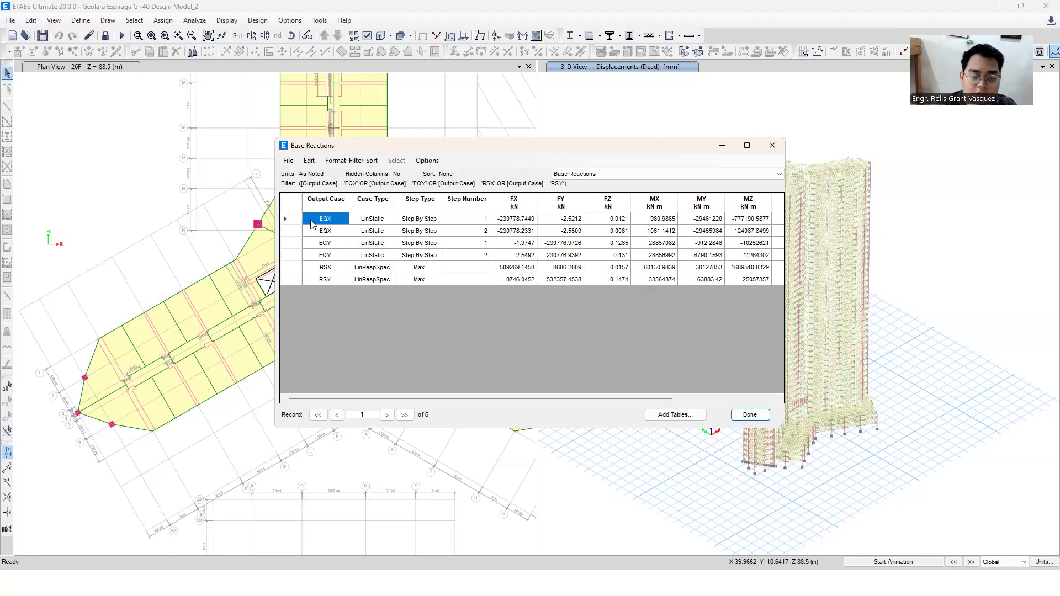
left_click(297, 222)
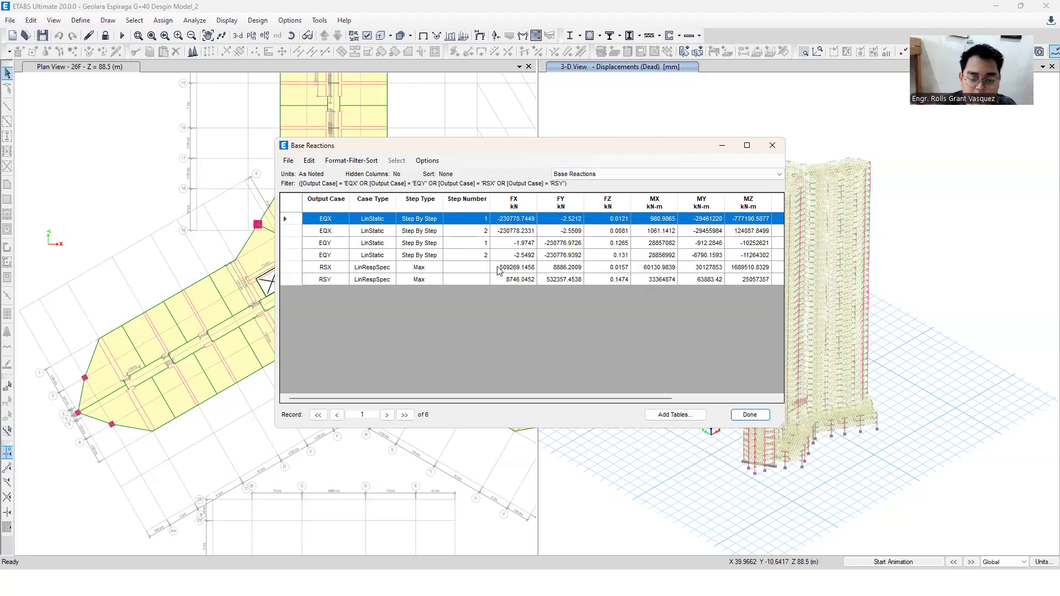
left_click(319, 269)
left_click_drag(314, 271, 757, 268)
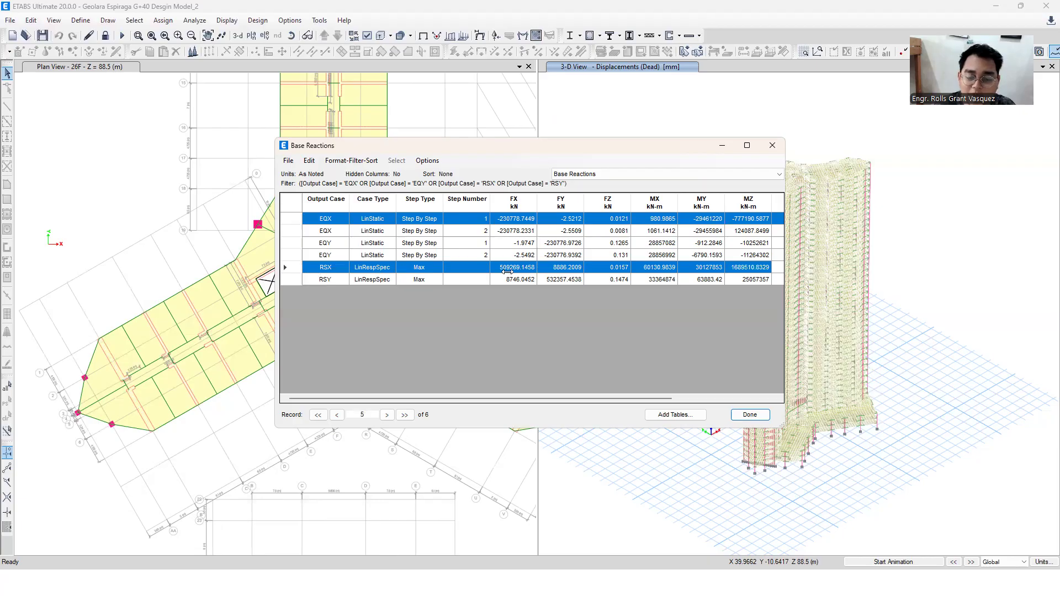
Compare the FY base reaction of the EQY rows with that of the RSY row.
left_click(296, 244)
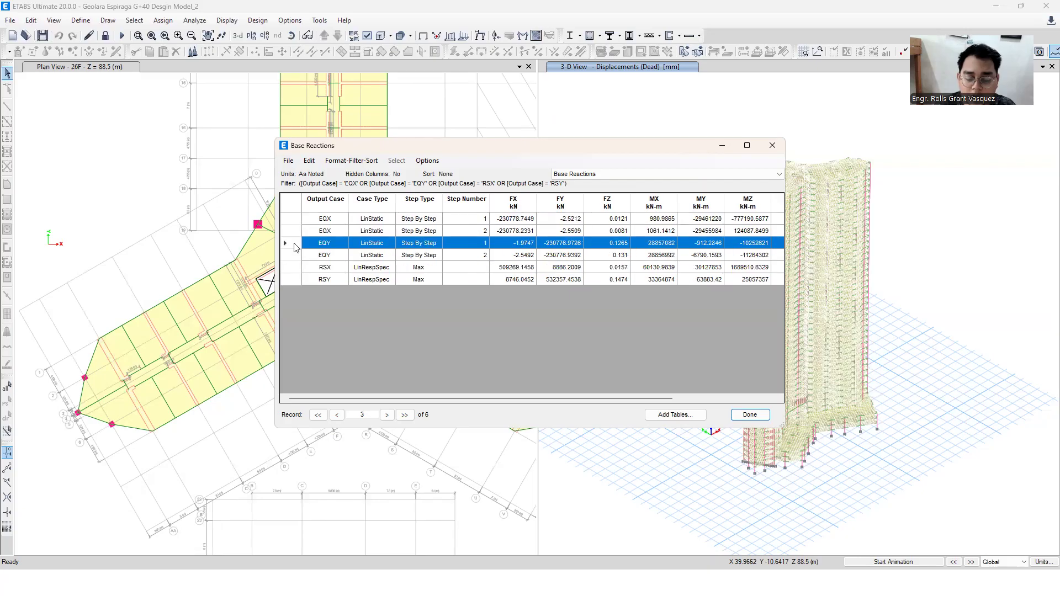
left_click_drag(299, 274, 299, 276)
left_click(293, 278)
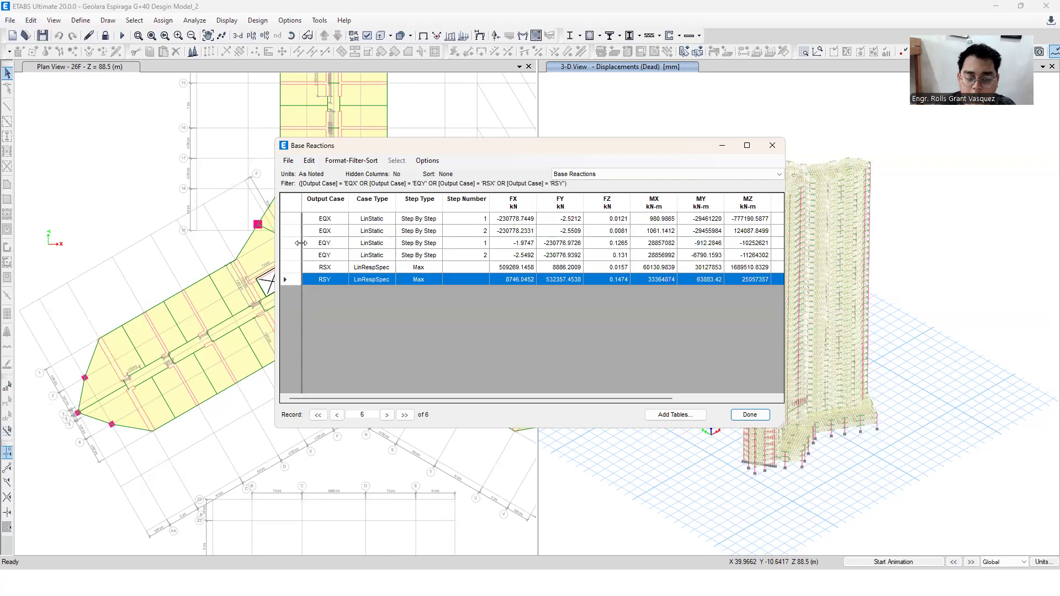
left_click(284, 242)
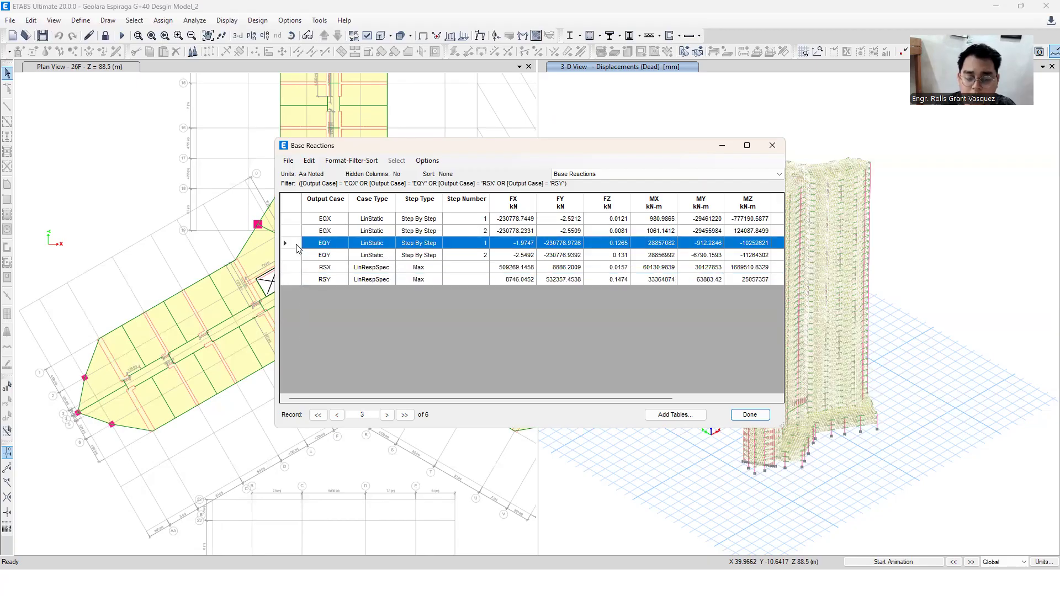
left_click(290, 279)
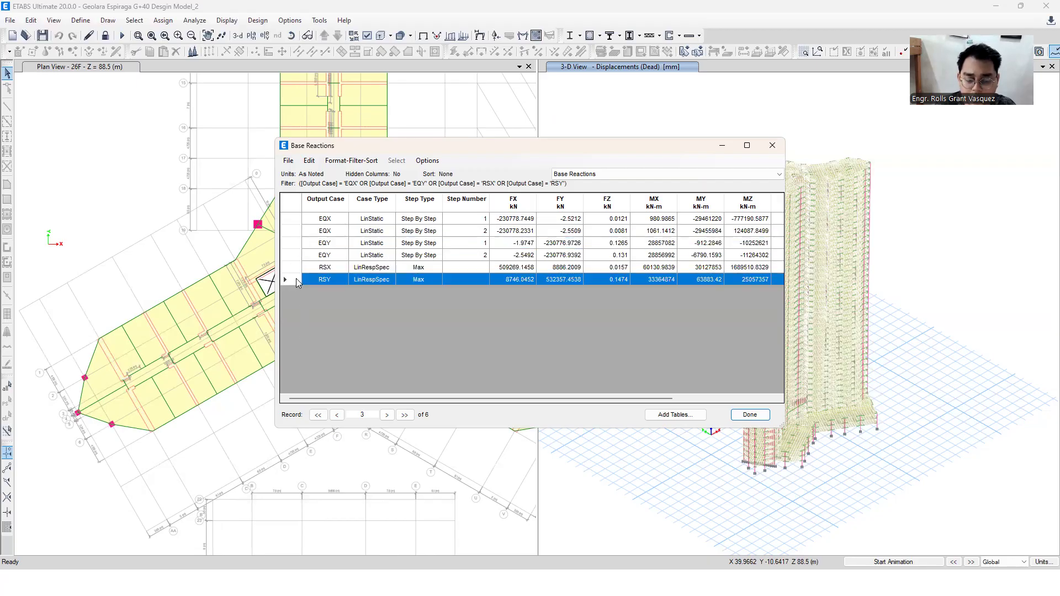
left_click(292, 243)
left_click_drag(412, 281, 713, 278)
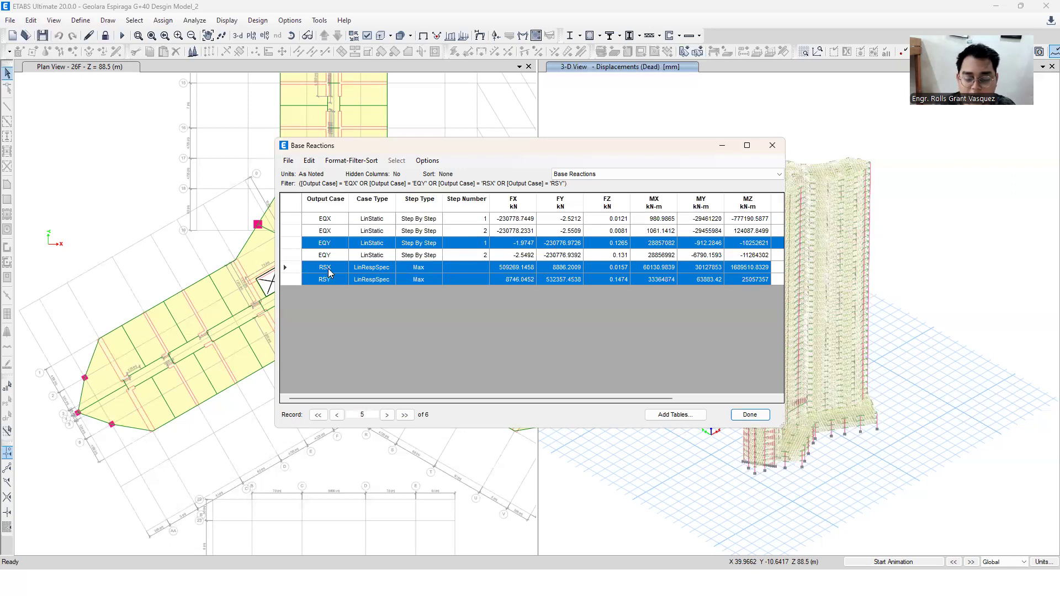
left_click(454, 254)
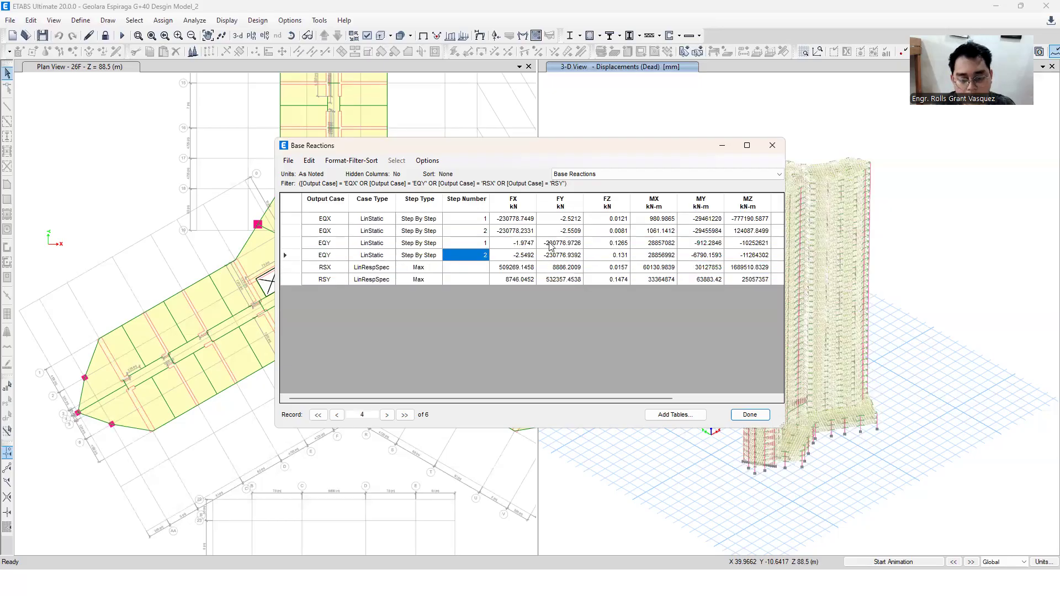
Compare the FY base reactions of the first EQY row and the RSY row, and review the FX base reaction of RSX.
left_click(561, 243)
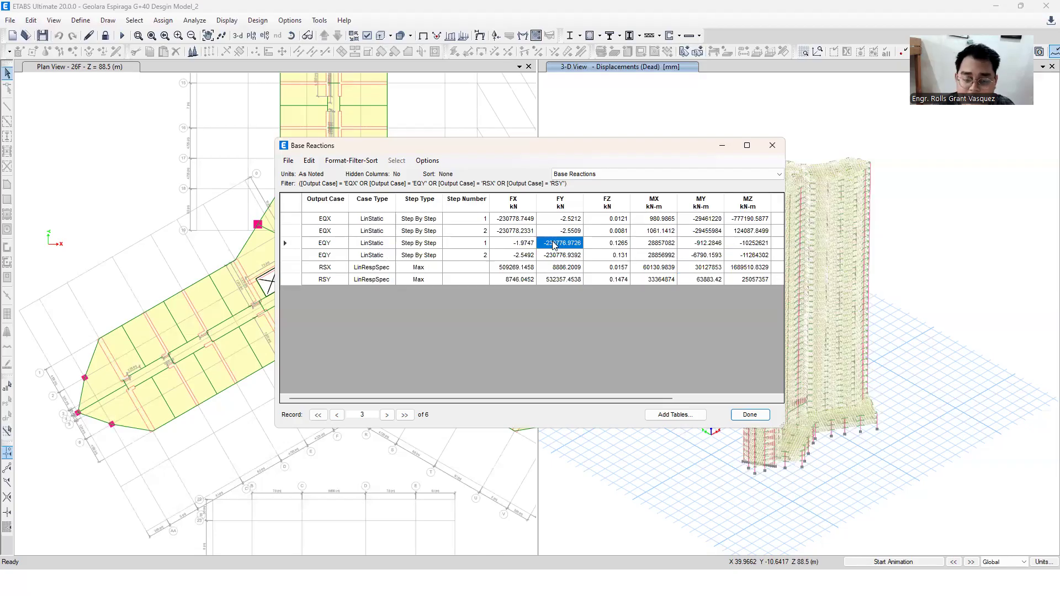
left_click(565, 282)
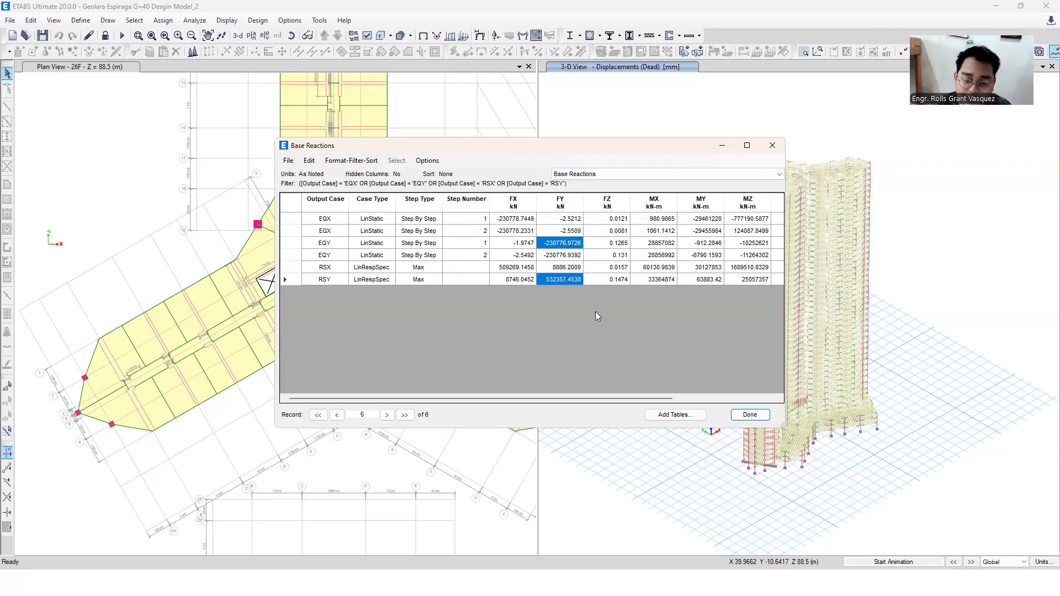
left_click(509, 268)
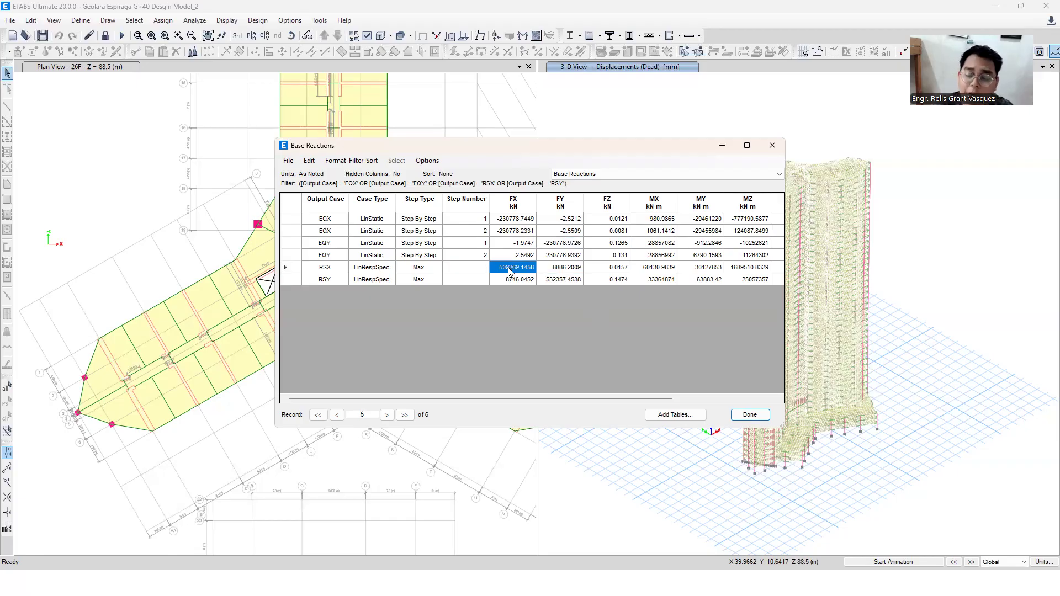
left_click(562, 282)
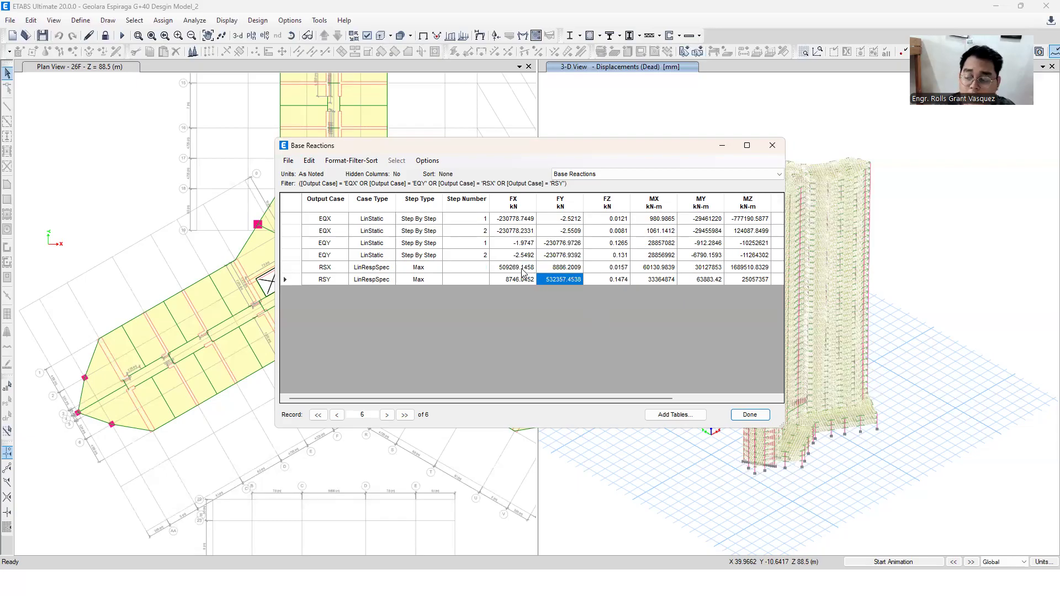
left_click(522, 270)
Switch to the PowerPoint slide show and handwrite STATIC / DYNAMIC in red beside the Eqx/RSX ratio in the New SFx formula.
key("super")
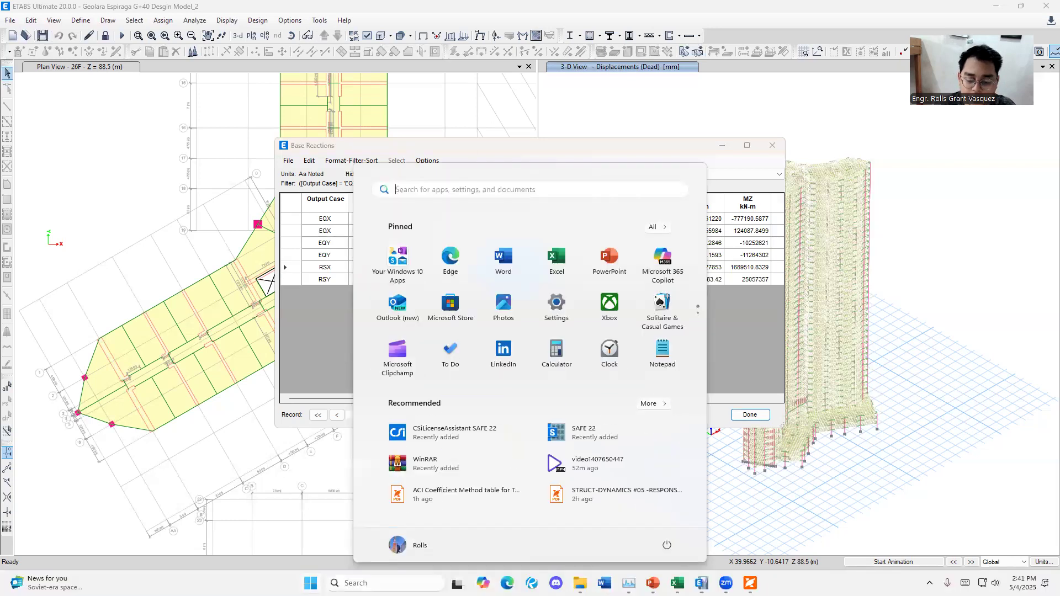
mouse_move(653, 581)
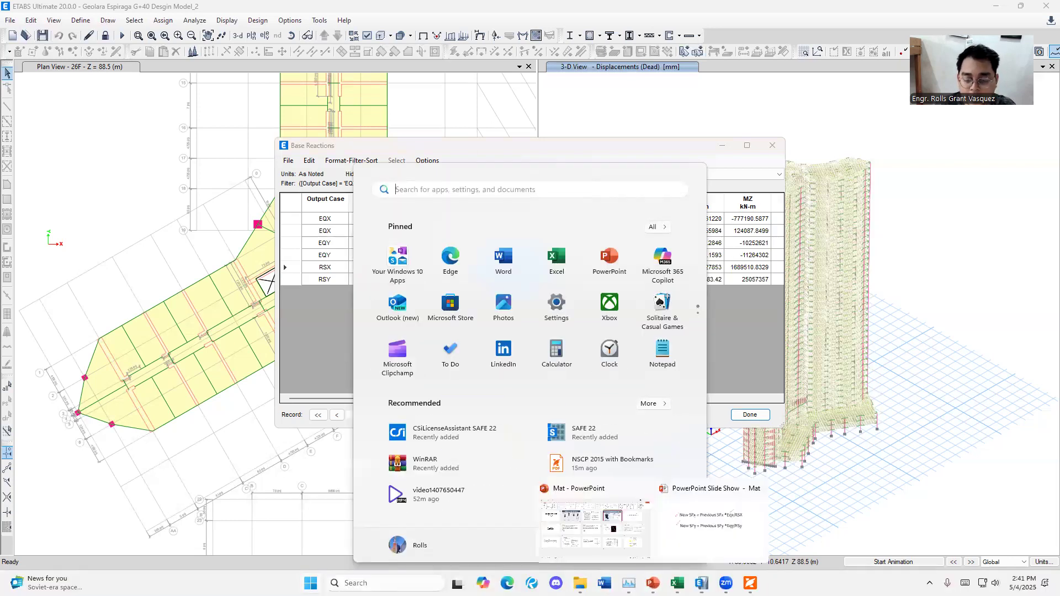
left_click(667, 576)
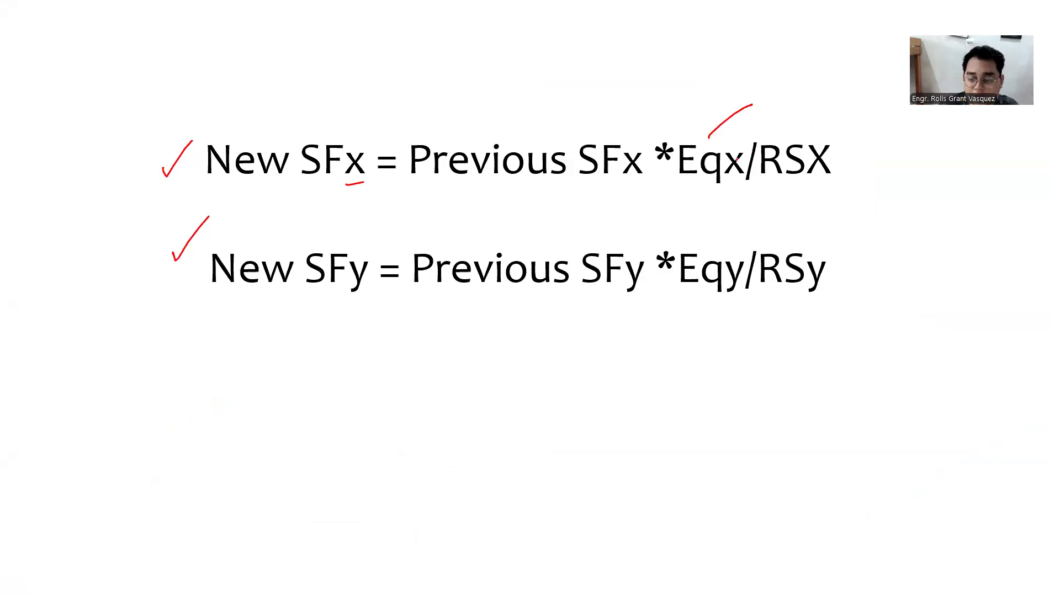
mouse_move(752, 104)
left_mouse_down()
mouse_move(857, 89)
mouse_move(864, 128)
mouse_move(886, 138)
mouse_move(926, 131)
left_mouse_up()
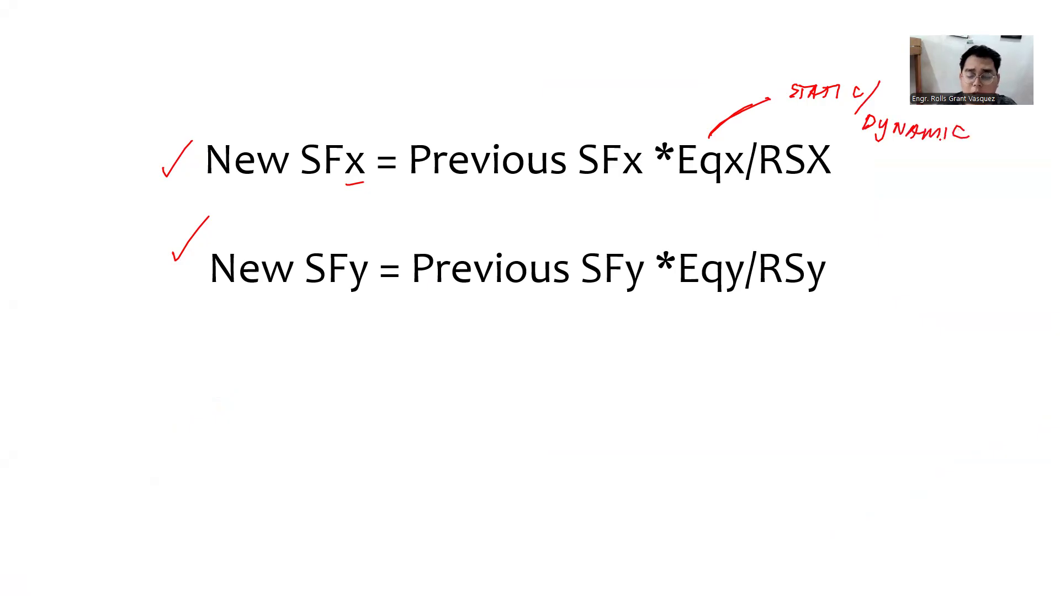
Switch to the Excel scale factor sheet and examine the input cells for Previous SFx, Previous SFy, EQX, EQY, RSX and RSY.
key("alt+Tab")
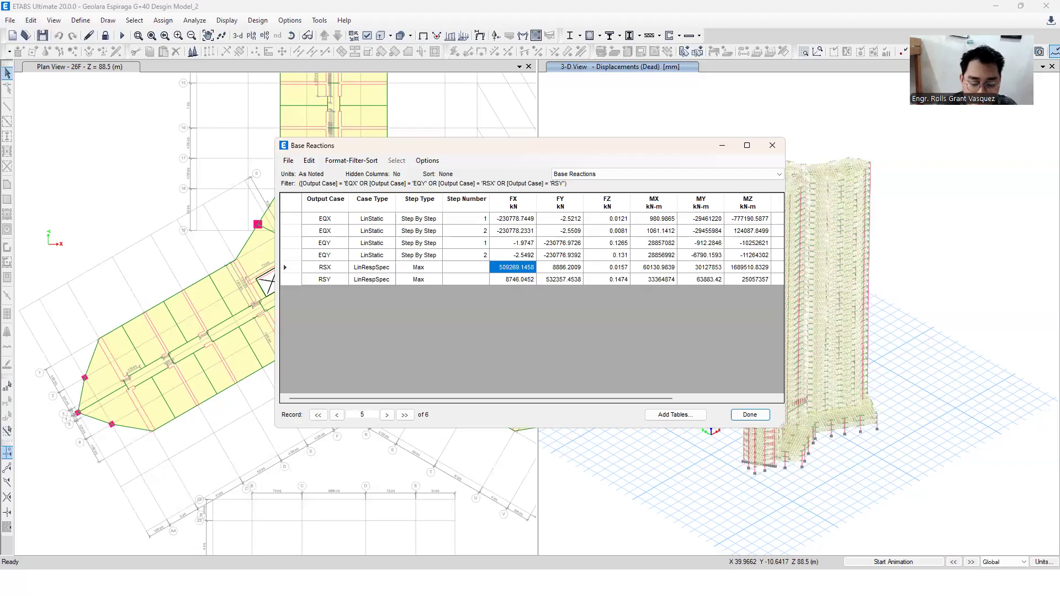
key("super")
left_click(678, 583)
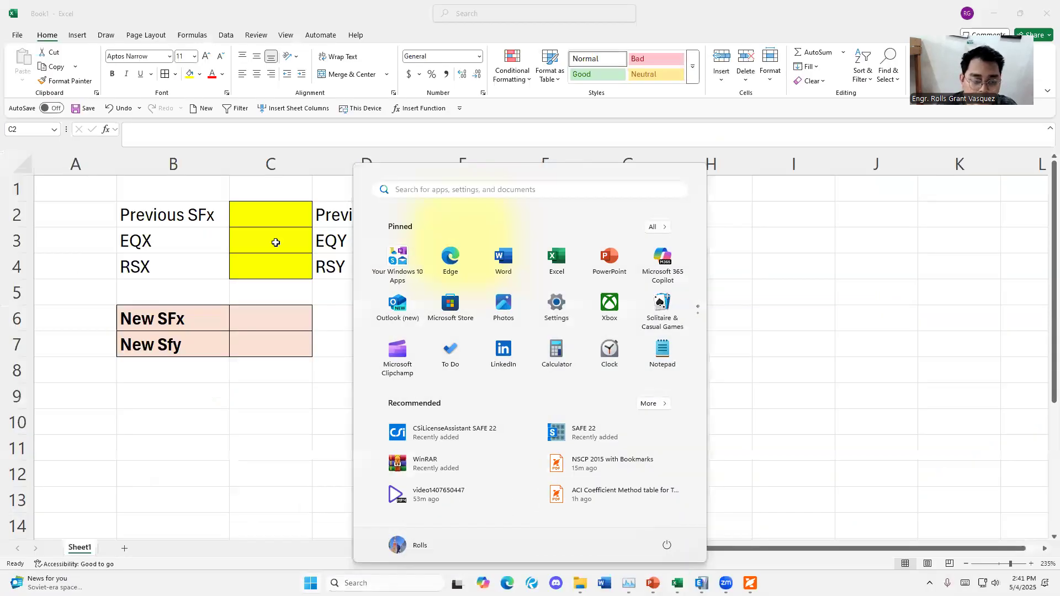
left_click_drag(73, 185, 80, 369)
left_click(289, 218)
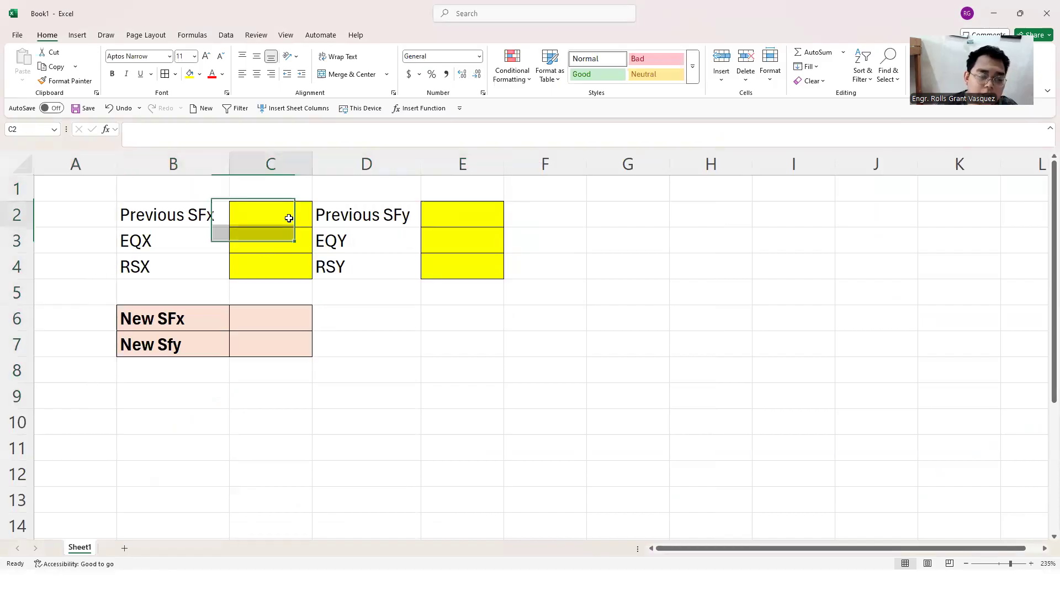
left_click(447, 215)
left_click(272, 217)
left_click(447, 215)
left_click(261, 212)
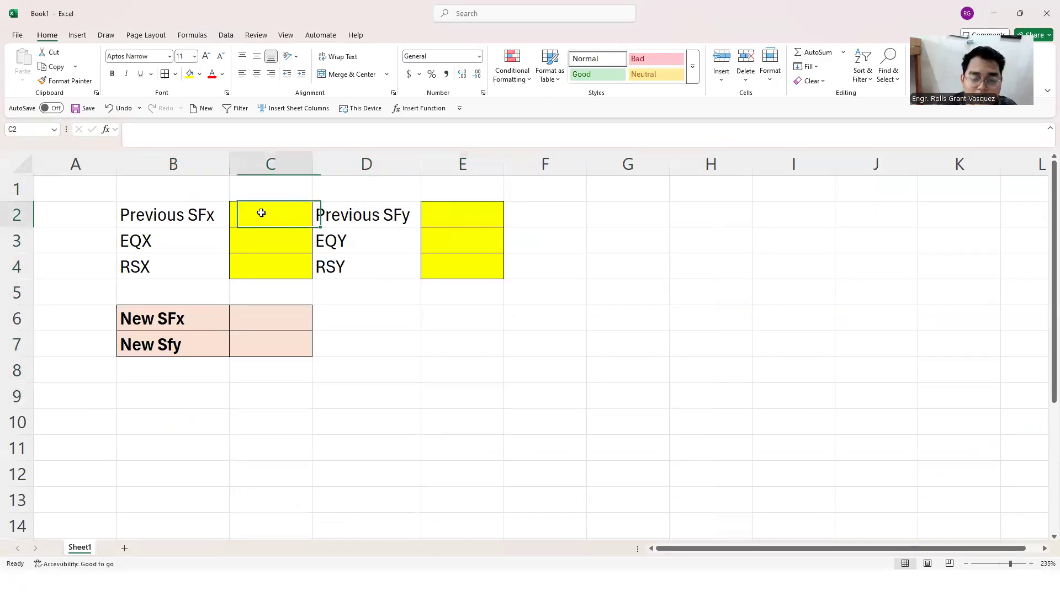
left_click(256, 248)
left_click(451, 240)
left_click(269, 241)
left_click(273, 264)
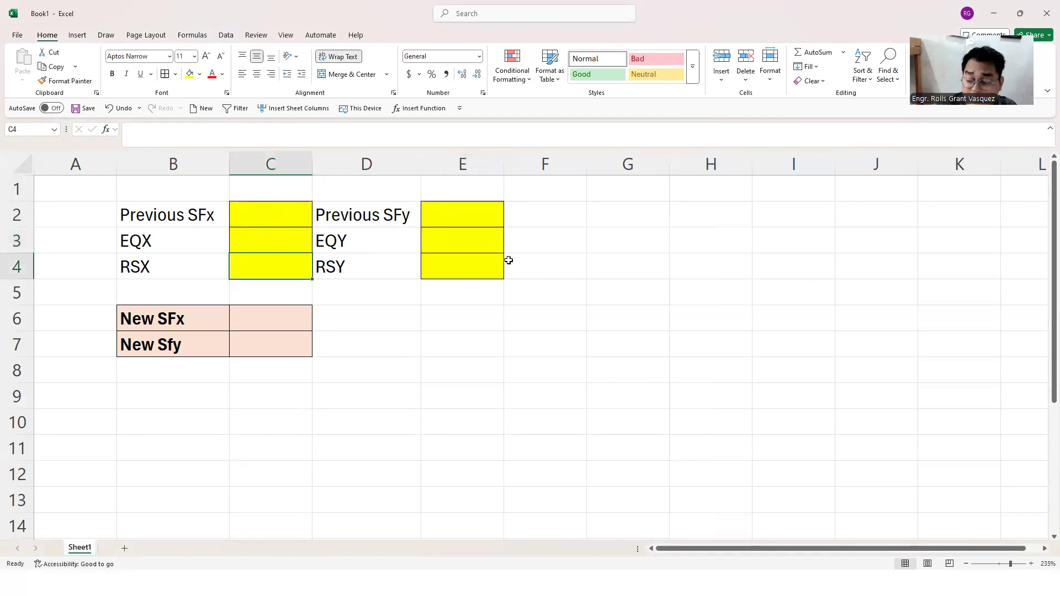
left_click_drag(488, 241, 469, 266)
left_click_drag(242, 251, 268, 259)
left_click_drag(468, 236, 464, 274)
left_click(291, 240)
left_click_drag(133, 241, 461, 267)
left_click_drag(189, 222, 467, 213)
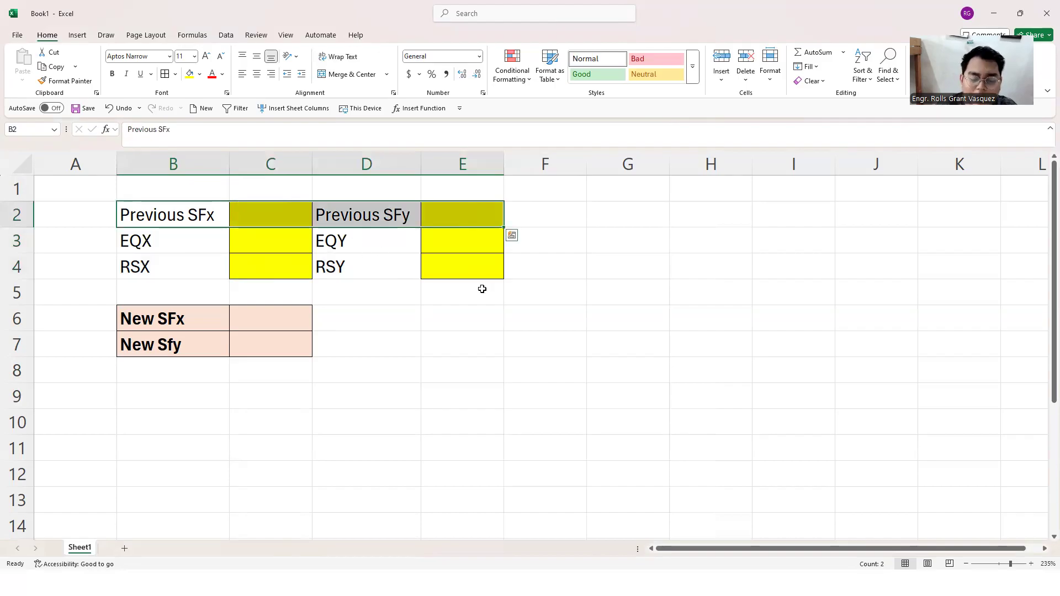
left_click_drag(189, 241, 506, 264)
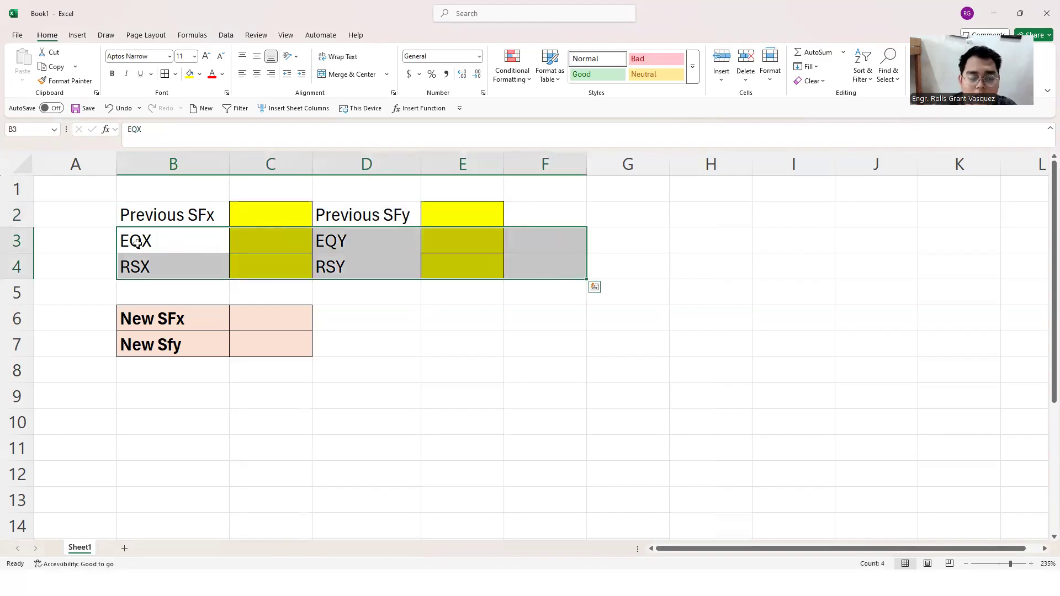
left_click_drag(185, 241, 449, 254)
left_click(154, 239)
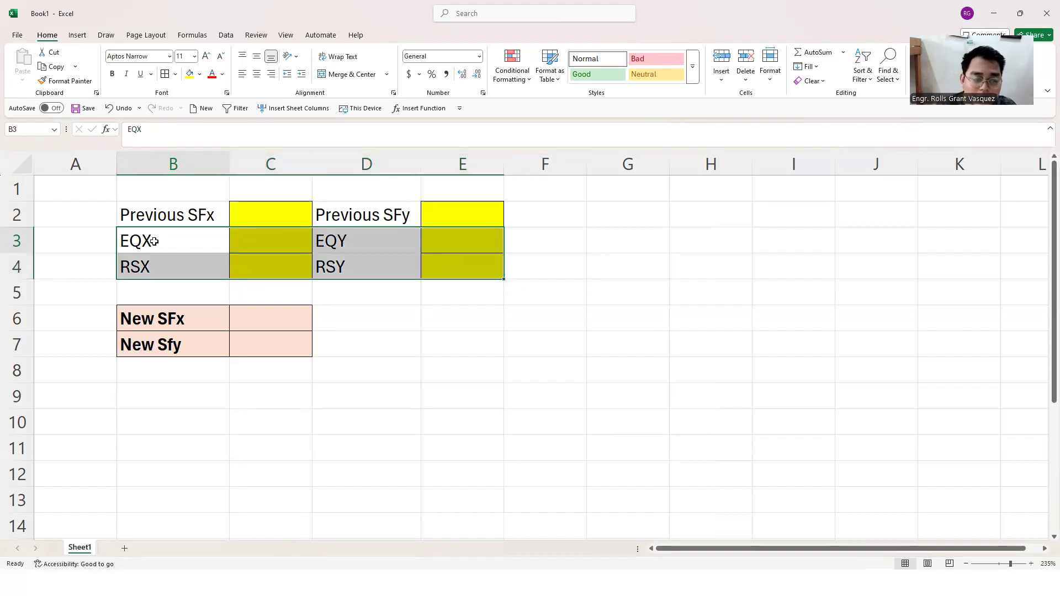
Copy the first EQX row's FX base reaction, -230778.7449, from ETABS into Excel cell C3, keeping the cell's yellow formatting.
left_click(301, 246)
key("alt+Tab")
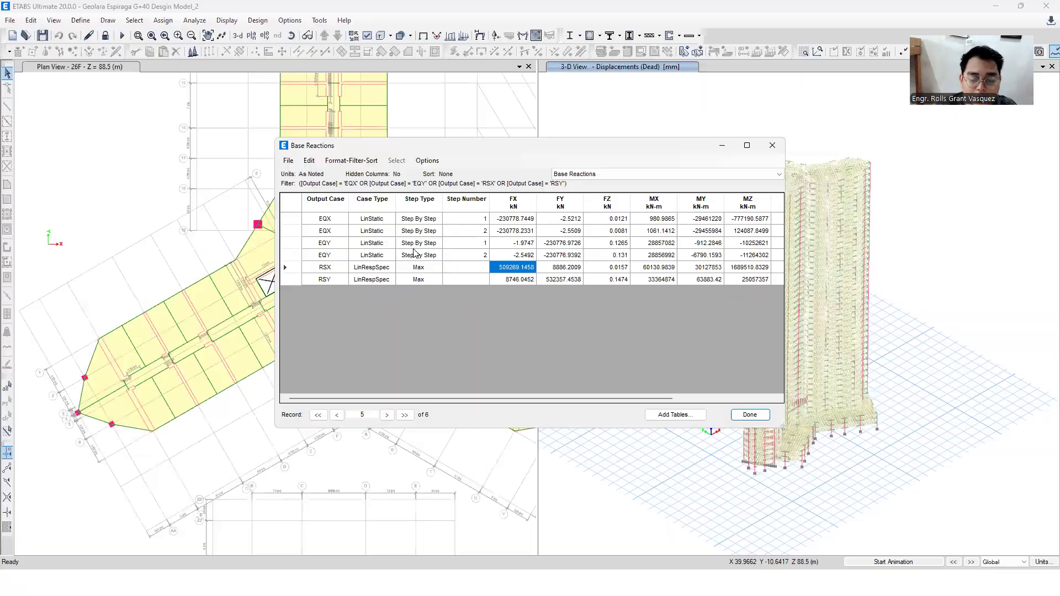
left_click(522, 229)
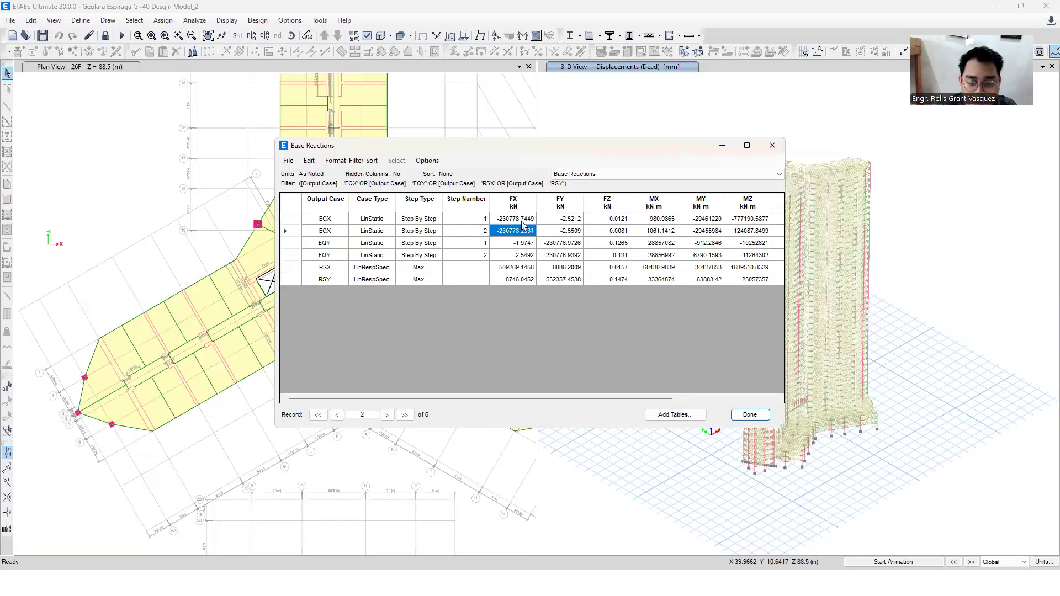
left_click(523, 221)
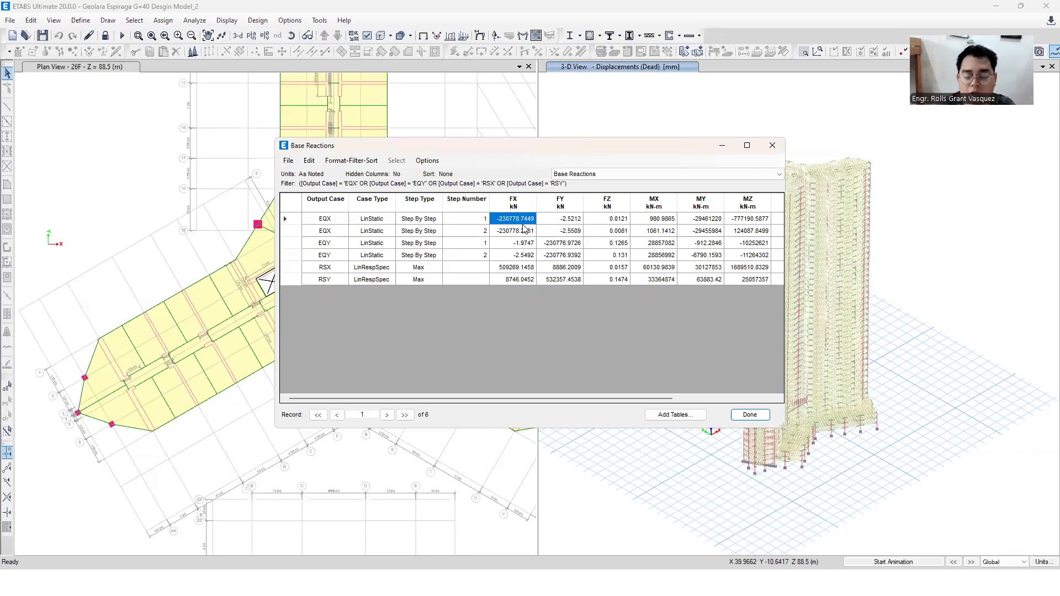
key("ctrl+c")
key("alt+Tab")
key("ctrl+v")
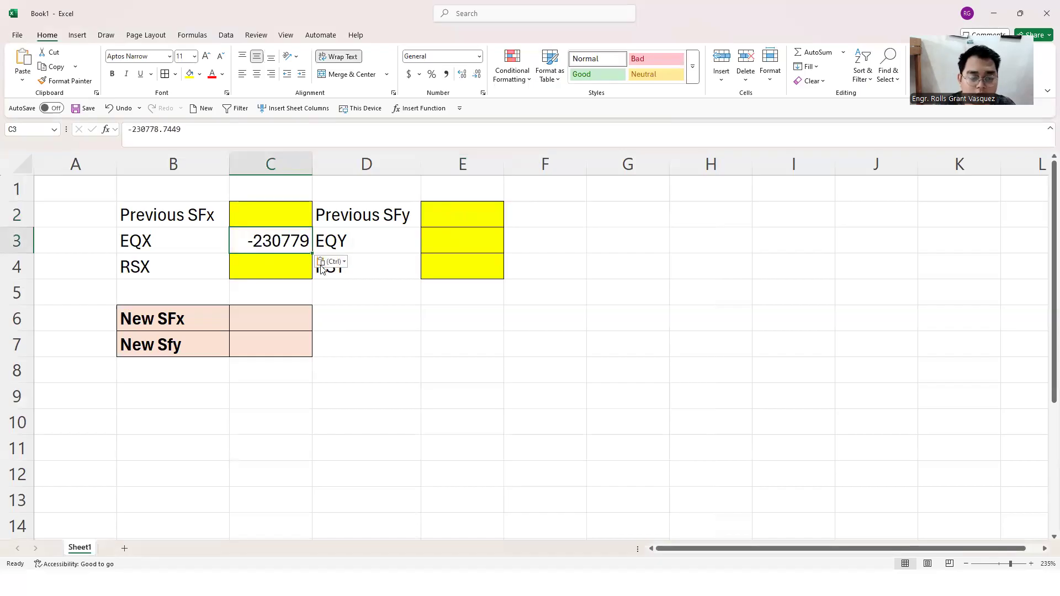
left_click(339, 293)
left_click(408, 312)
left_click(294, 245)
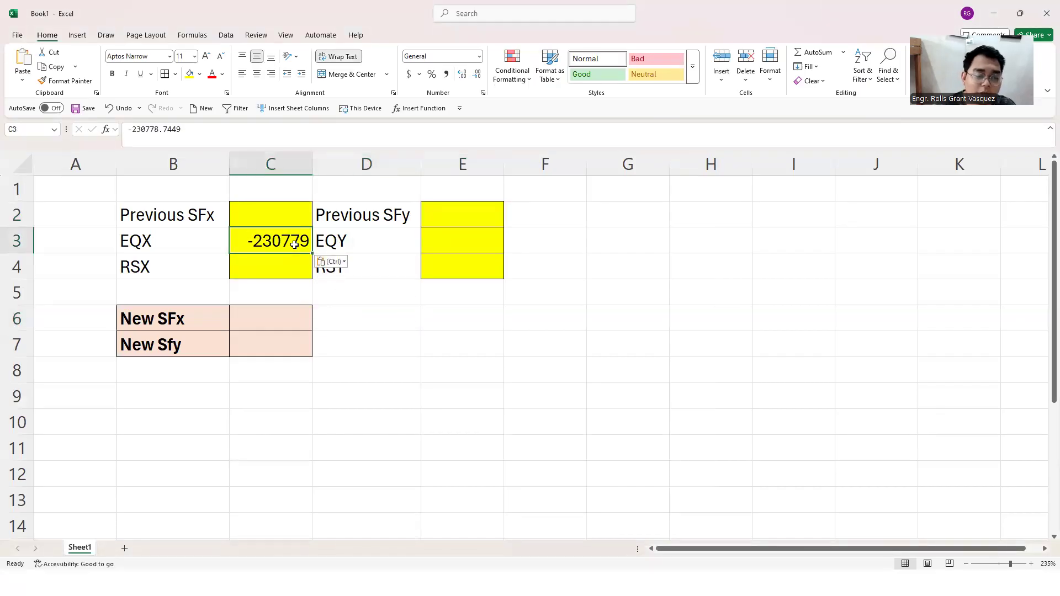
triple_click(168, 132)
type("=")
left_click(317, 311)
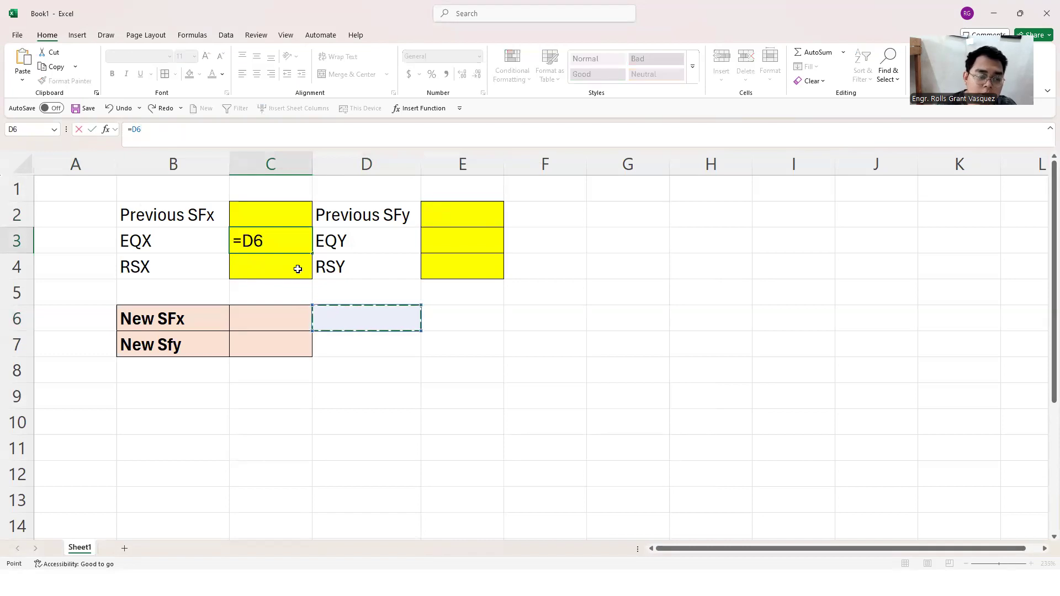
key("Escape")
Copy the first EQY row's FY base reaction, -230776.9726, from ETABS into Excel cell E3, keeping the cell's yellow formatting.
key("alt+Tab")
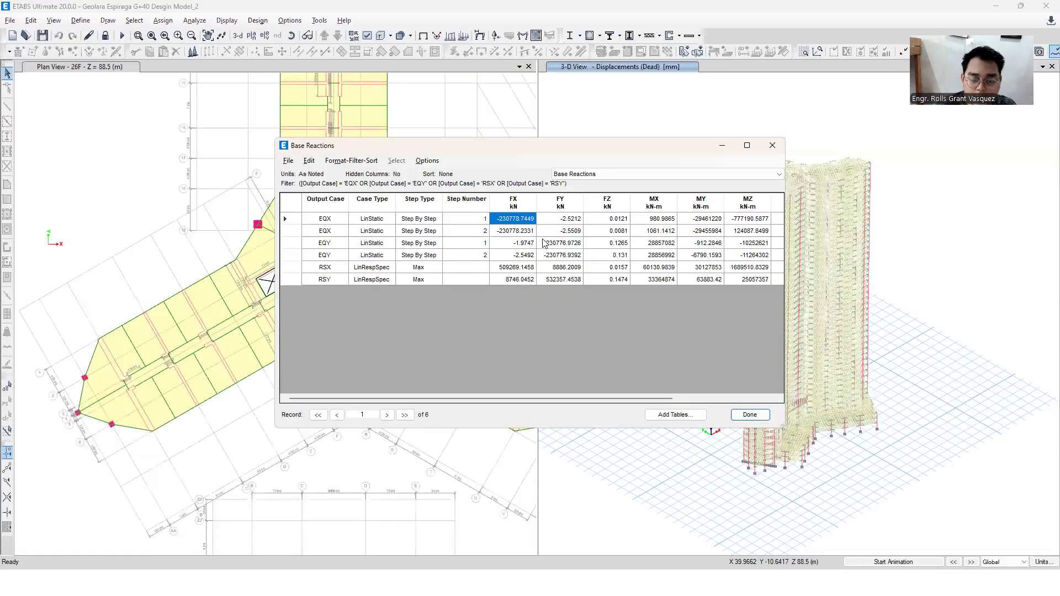
left_click(574, 243)
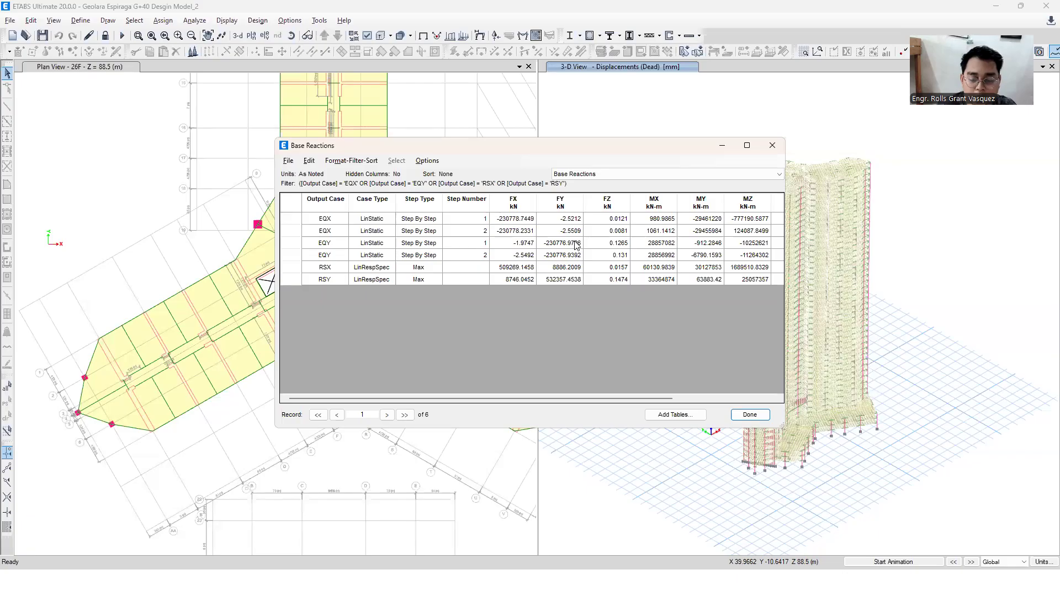
key("ctrl+c")
key("alt+Tab")
left_click(438, 240)
key("ctrl+v")
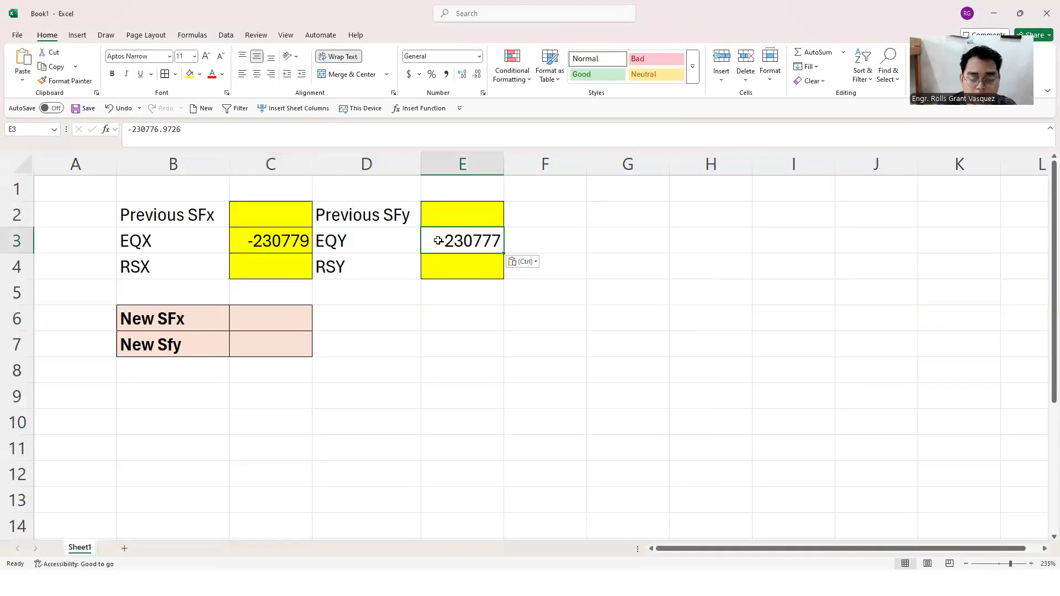
left_click(523, 262)
left_click(589, 291)
left_click(488, 243)
key("Left")
key("Left")
key("Right")
key("Right")
key("Left")
key("Left")
left_click(515, 243)
left_click(429, 245)
left_click(287, 240)
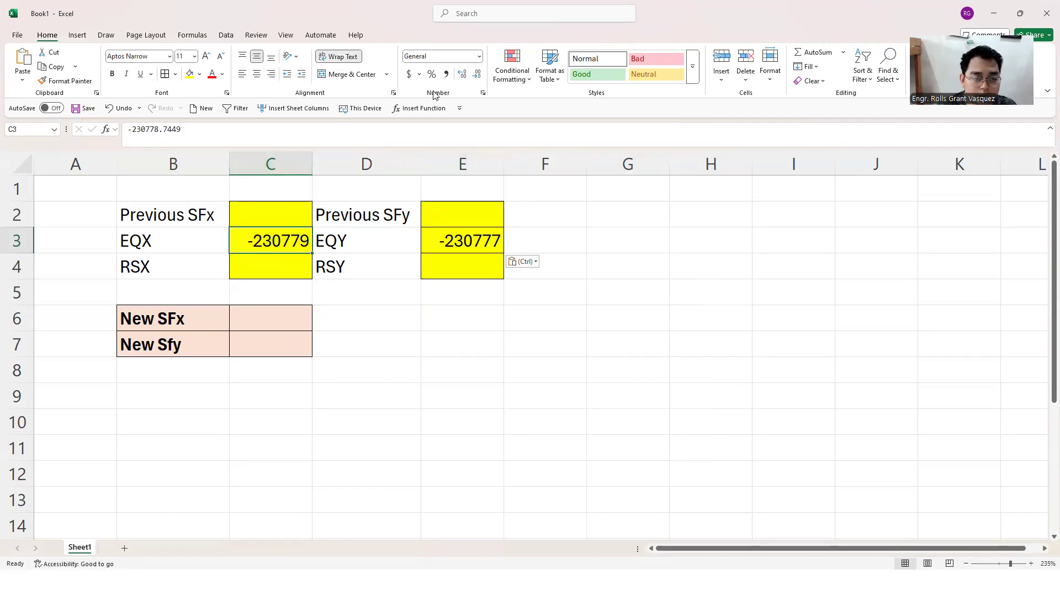
left_click(463, 76)
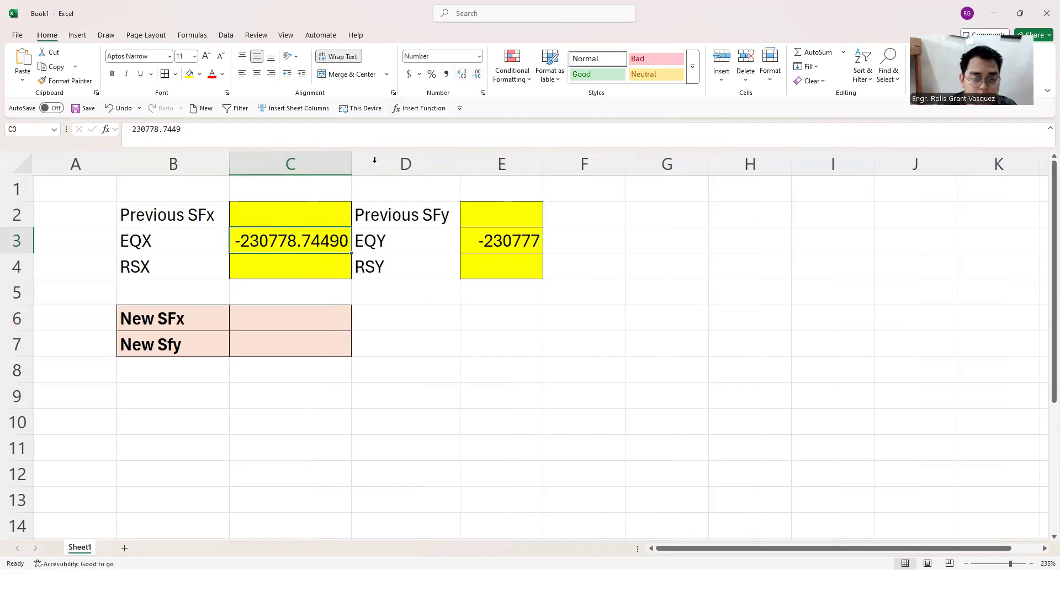
key("ctrl+z")
Widen columns C and E enough to show the EQX and EQY values with two decimals.
left_click_drag(310, 163, 330, 164)
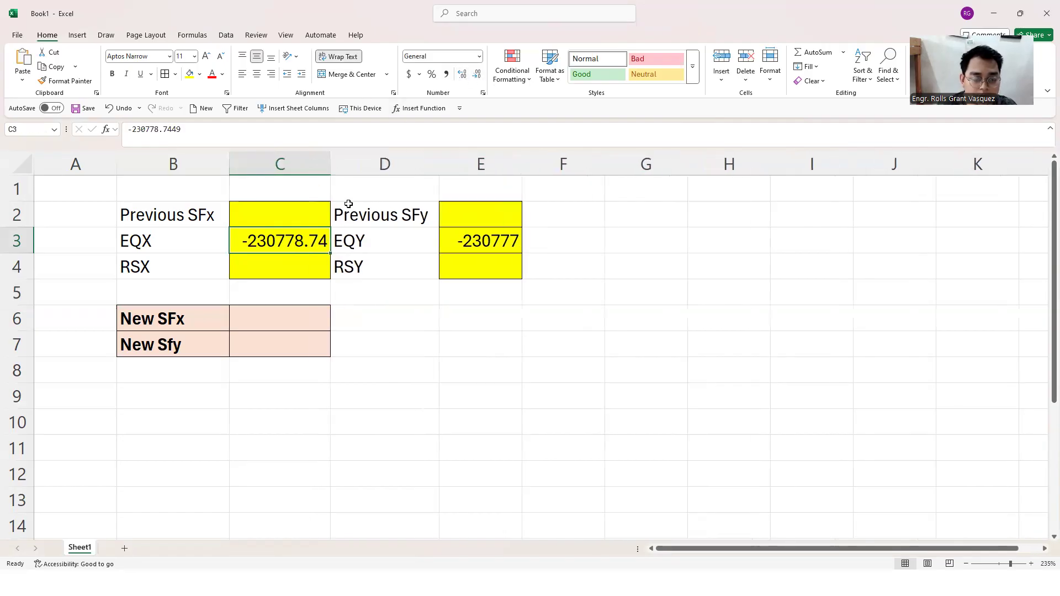
left_click_drag(523, 164, 536, 165)
left_click(543, 263)
left_click(510, 242)
left_click(294, 255)
Apply the comma number style to the EQX and EQY values in C3 and E3 and autofit columns C and E.
left_click(296, 237)
left_click(480, 244, "ctrl")
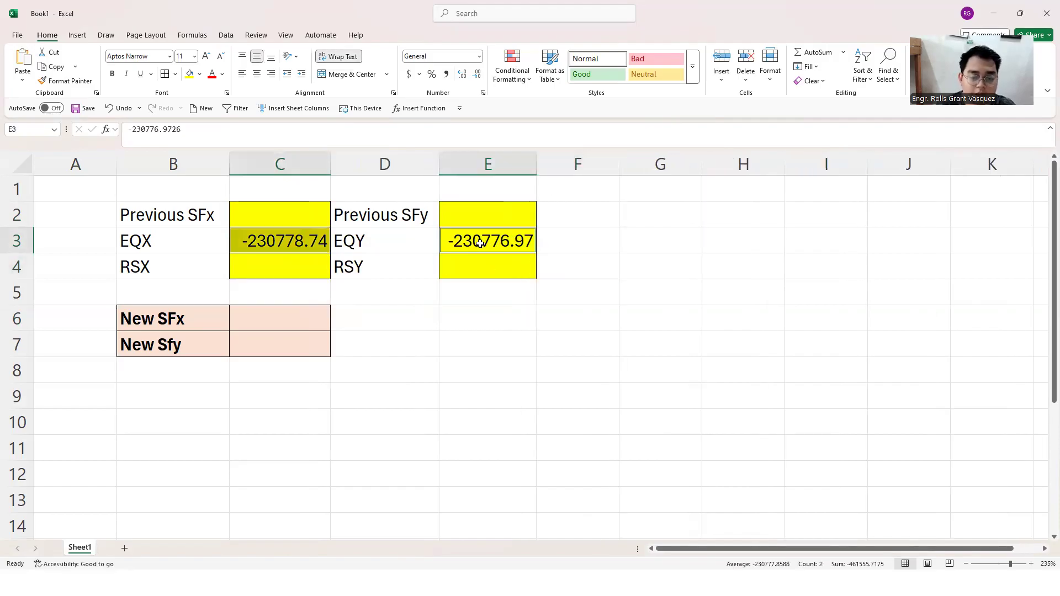
left_click(446, 73)
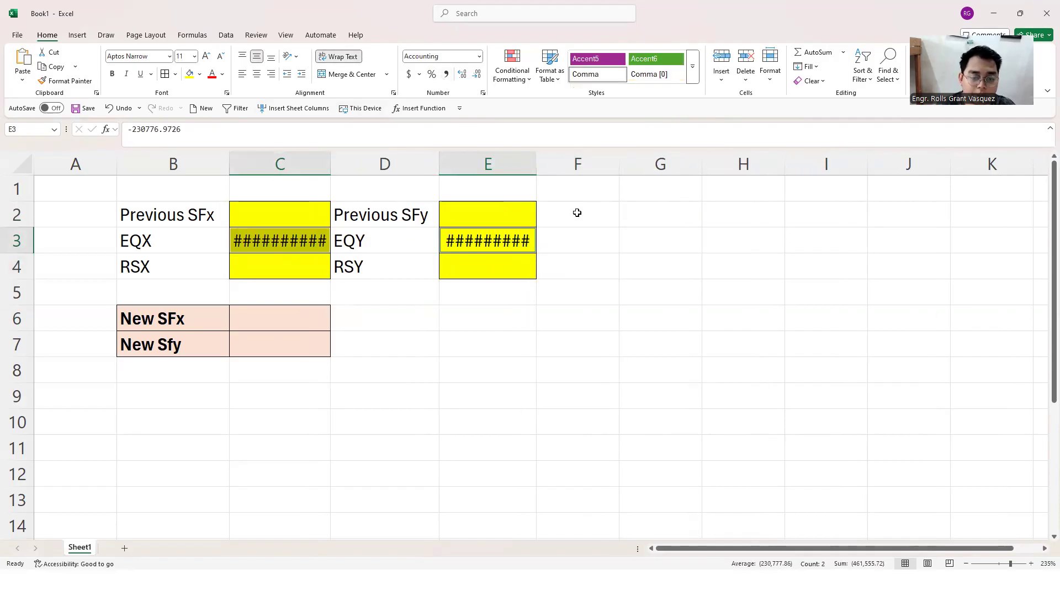
double_click(536, 164)
double_click(330, 164)
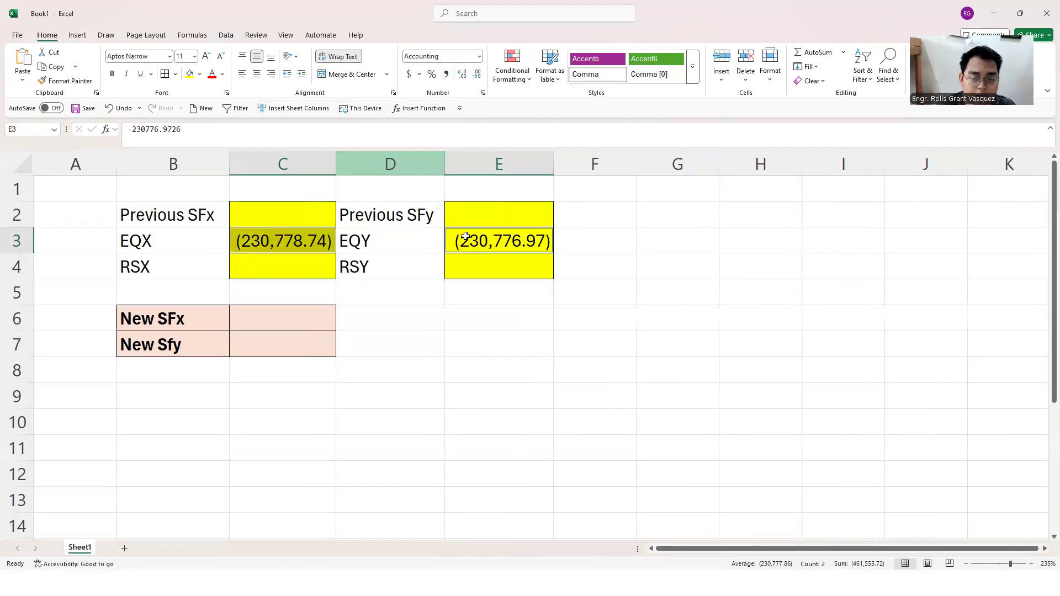
left_click(594, 265)
left_click(589, 283)
left_click(495, 238)
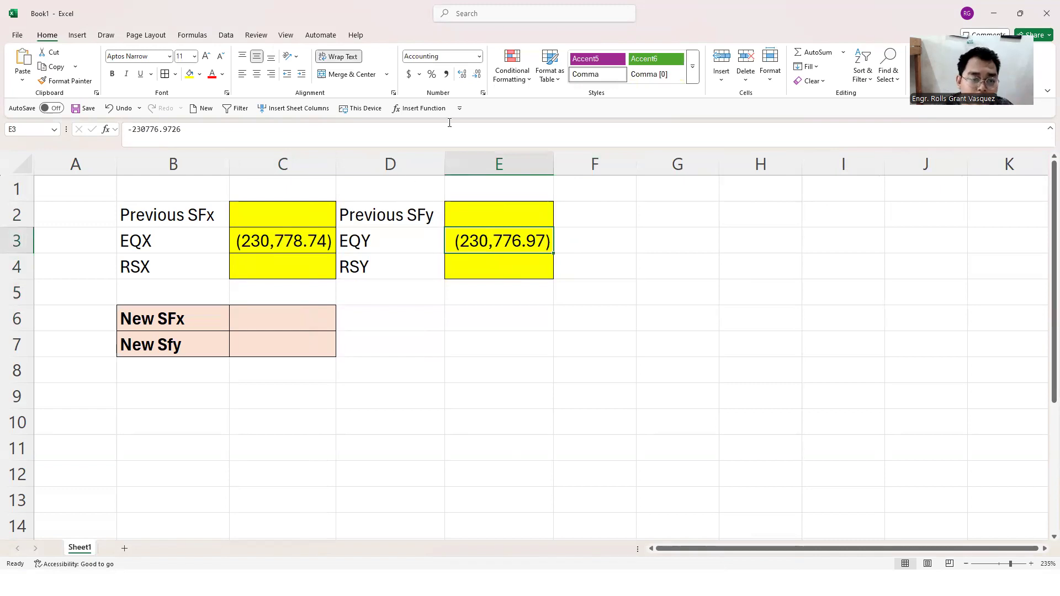
Copy the RSX row's FX base reaction, 509269.1458, from ETABS into Excel cell C4.
left_click(269, 269)
left_click(473, 265)
key("alt+Tab")
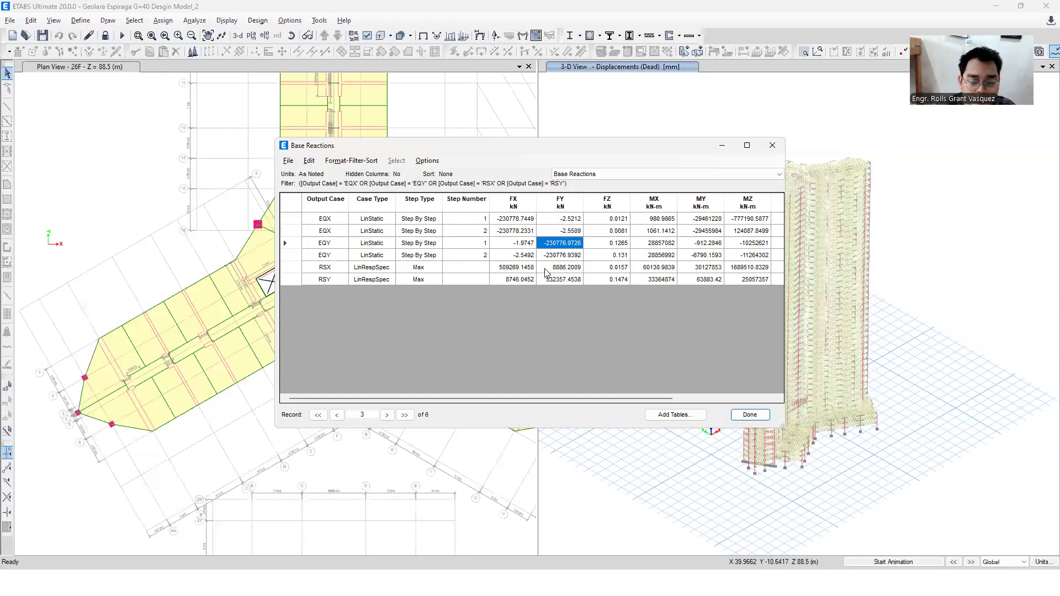
left_click(519, 269)
left_click(515, 269)
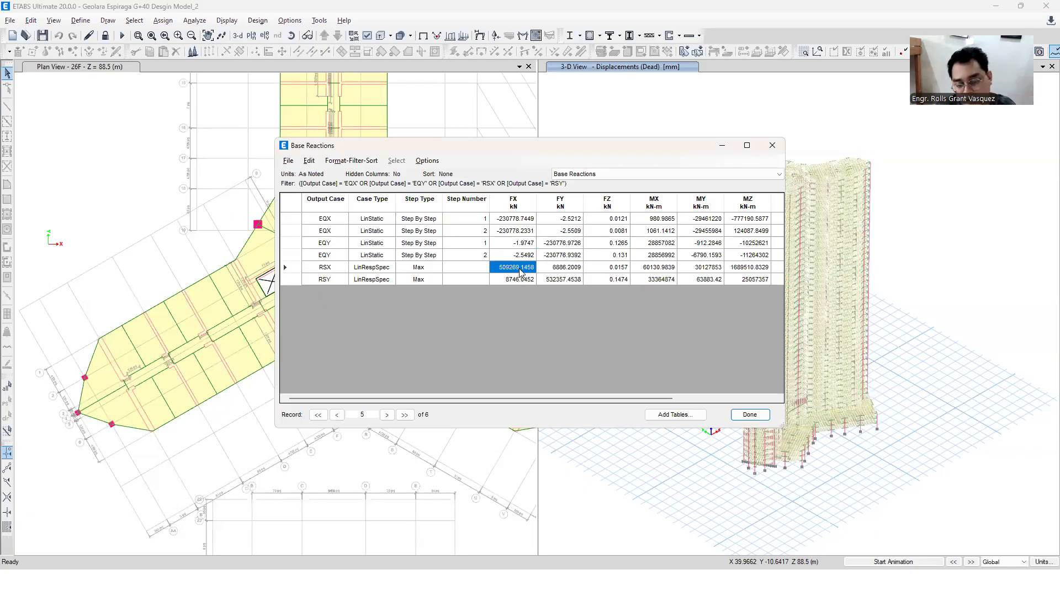
key("ctrl+c")
key("alt+Tab")
left_click(295, 268)
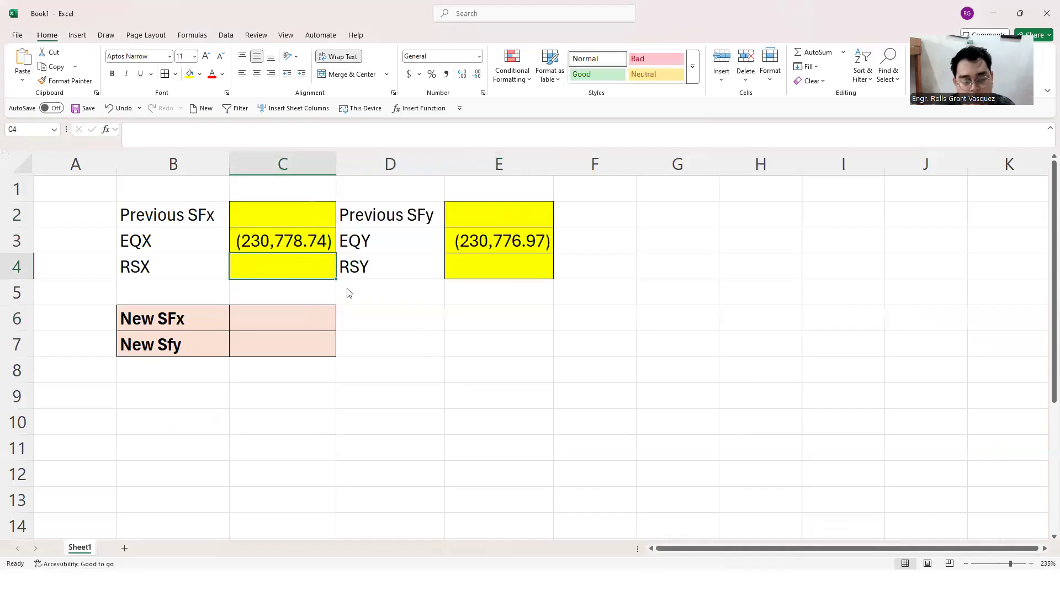
key("ctrl+v")
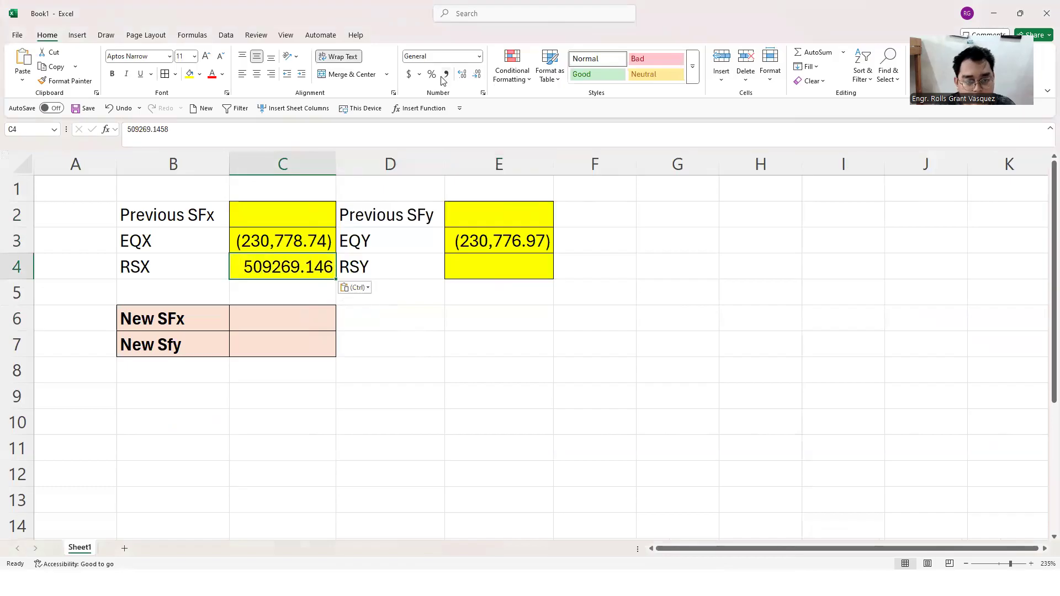
Apply the comma number style to the RSX value in C4.
left_click(447, 77)
left_click(382, 289)
left_click(313, 246)
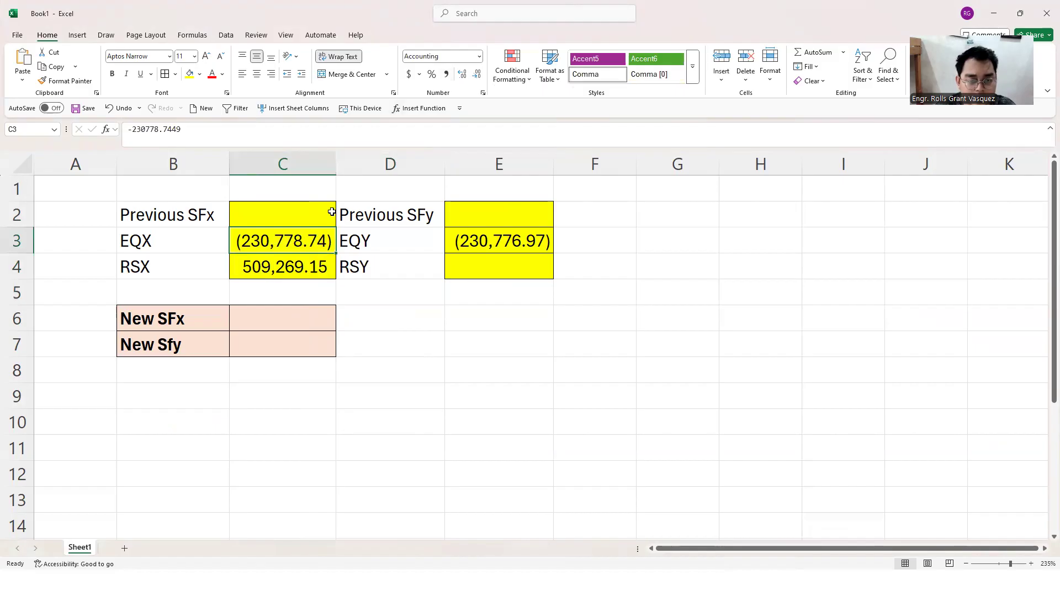
Copy the RSY row's FY base reaction, 532357.4538, from ETABS into Excel cell E4.
left_click(490, 247)
left_click(507, 272)
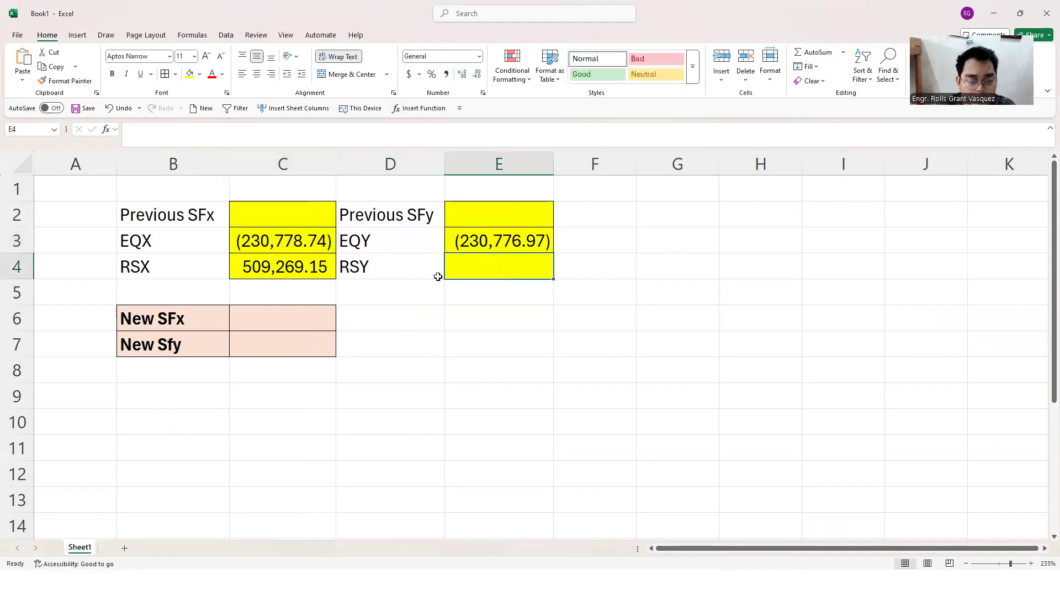
key("alt+Tab")
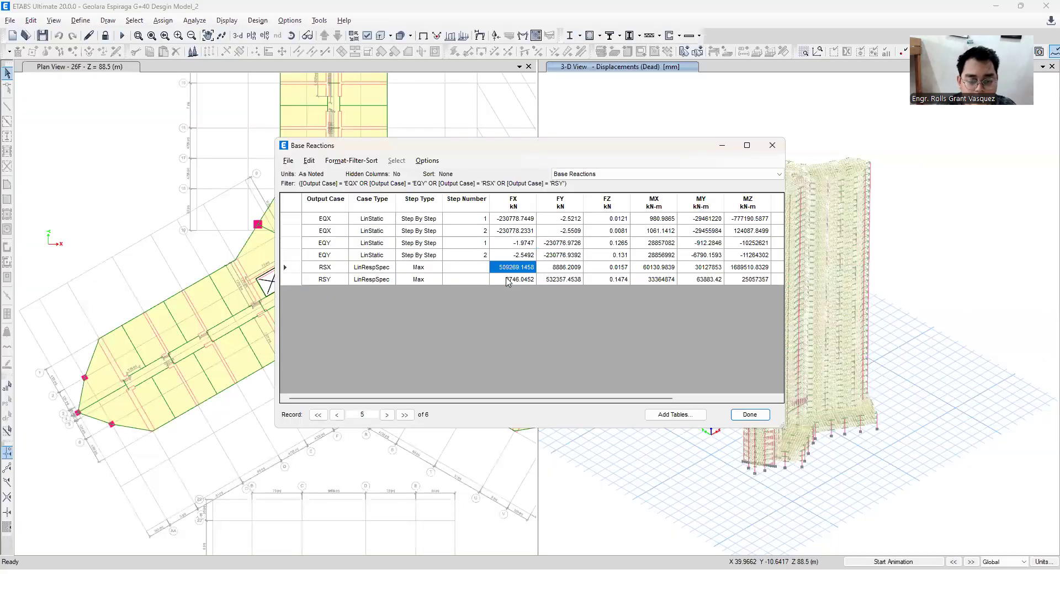
left_click(562, 279)
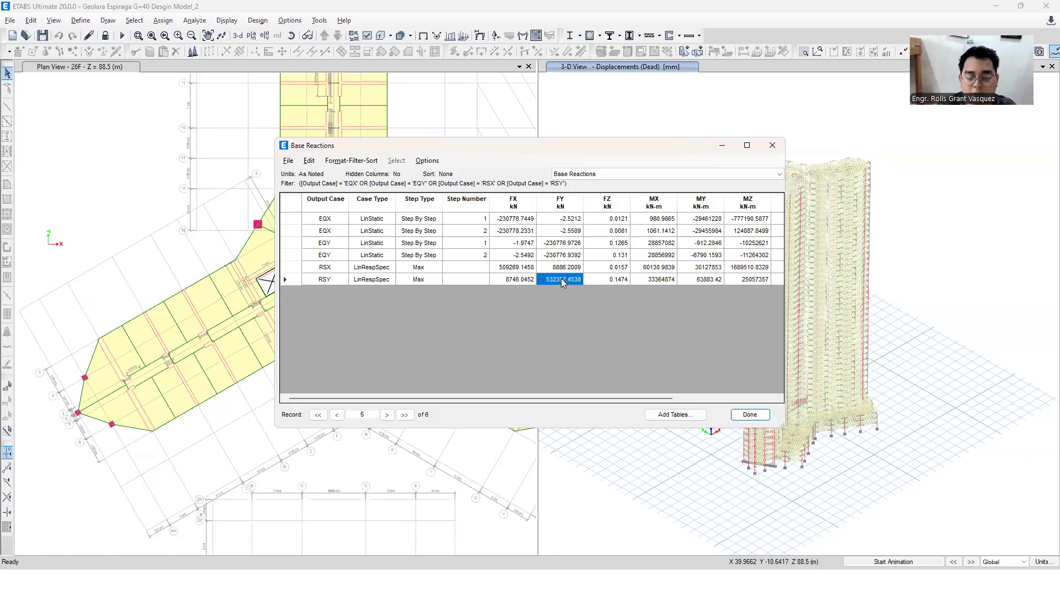
key("alt+Tab")
key("ctrl+v")
left_click(573, 287)
left_click(584, 317)
left_click(676, 266)
left_click_drag(512, 243, 514, 267)
left_click(511, 244)
left_click(491, 288)
left_click(485, 244)
left_click_drag(299, 239, 489, 237)
left_click(503, 236)
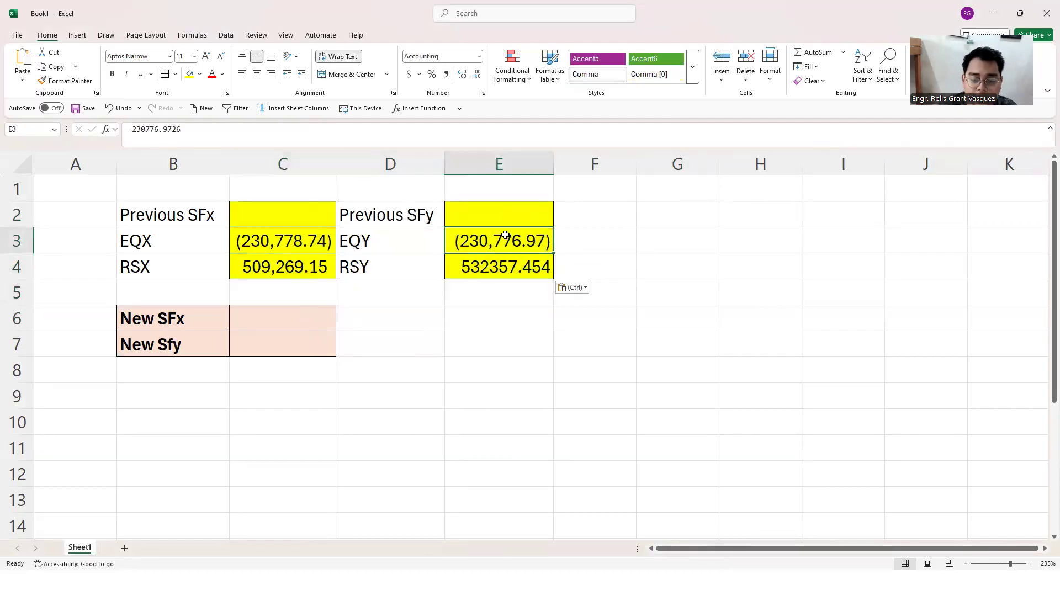
left_click(286, 243)
left_click(359, 322)
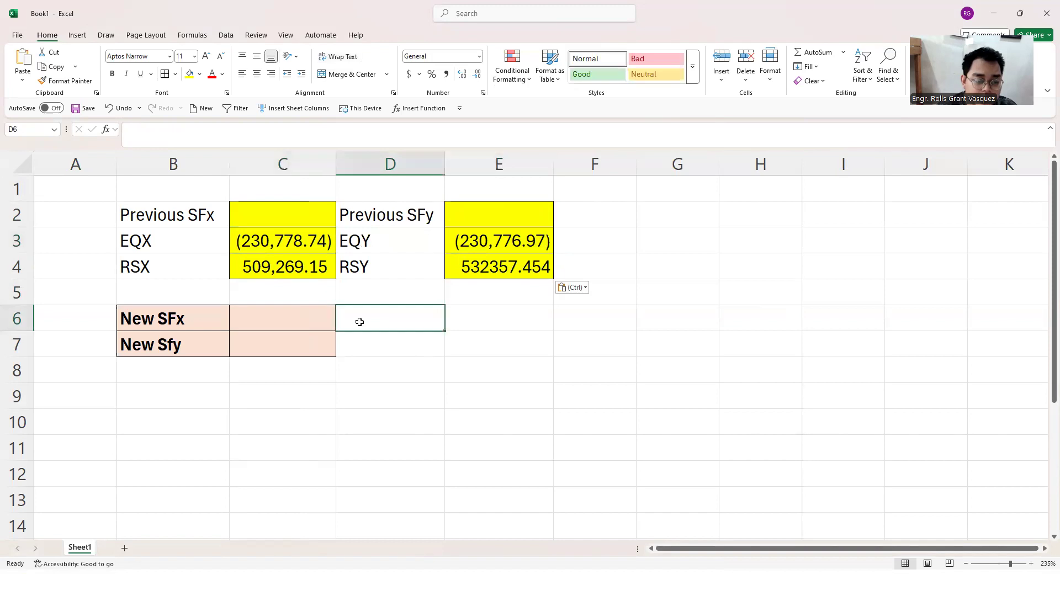
left_click(260, 215)
left_click_drag(59, 207, 524, 214)
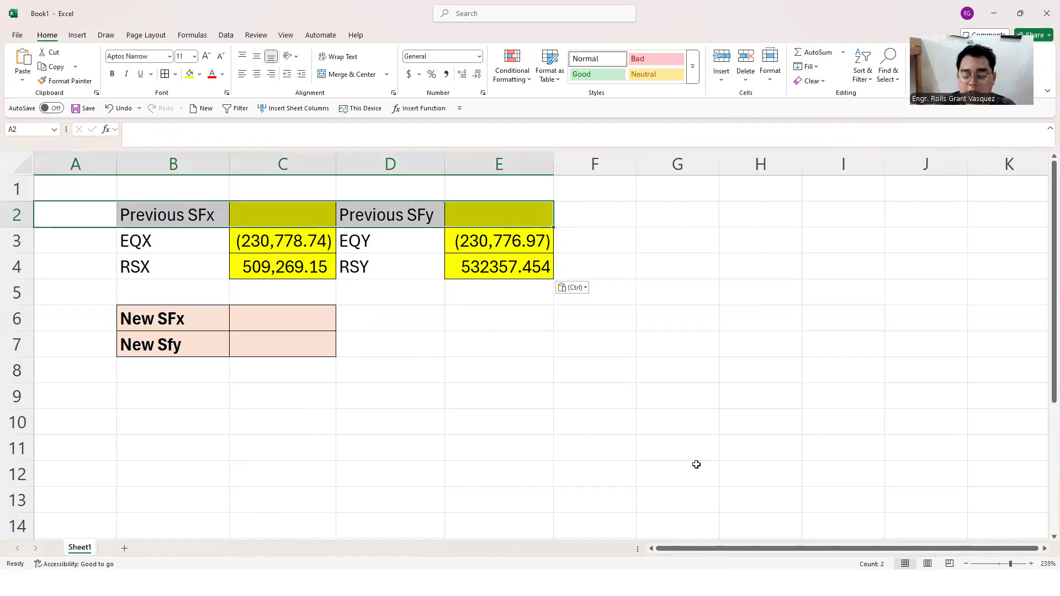
Switch to ETABS and close the Base Reactions table.
key("super")
left_click(726, 584)
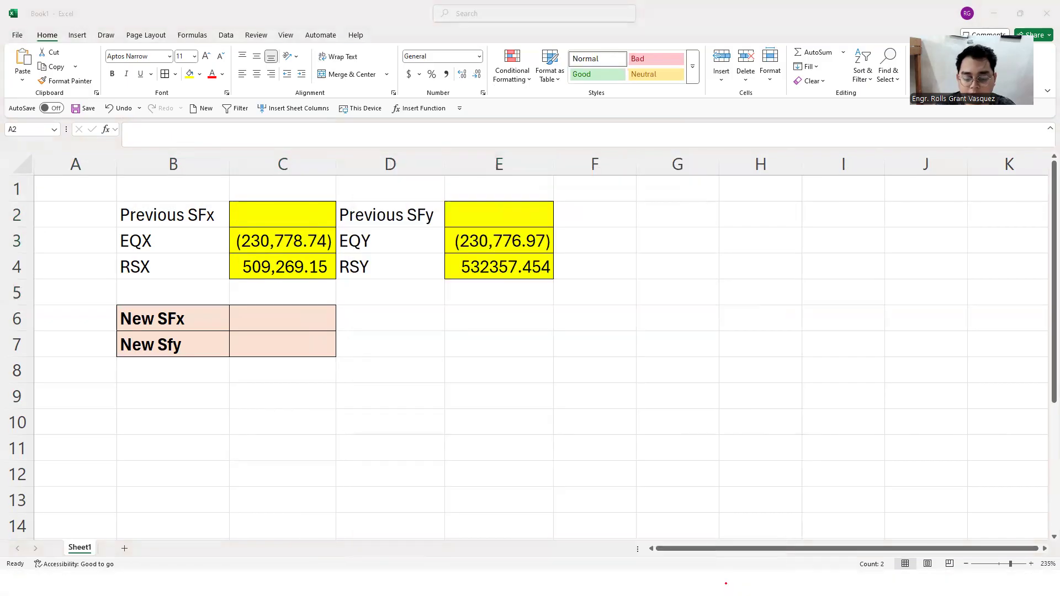
key("super")
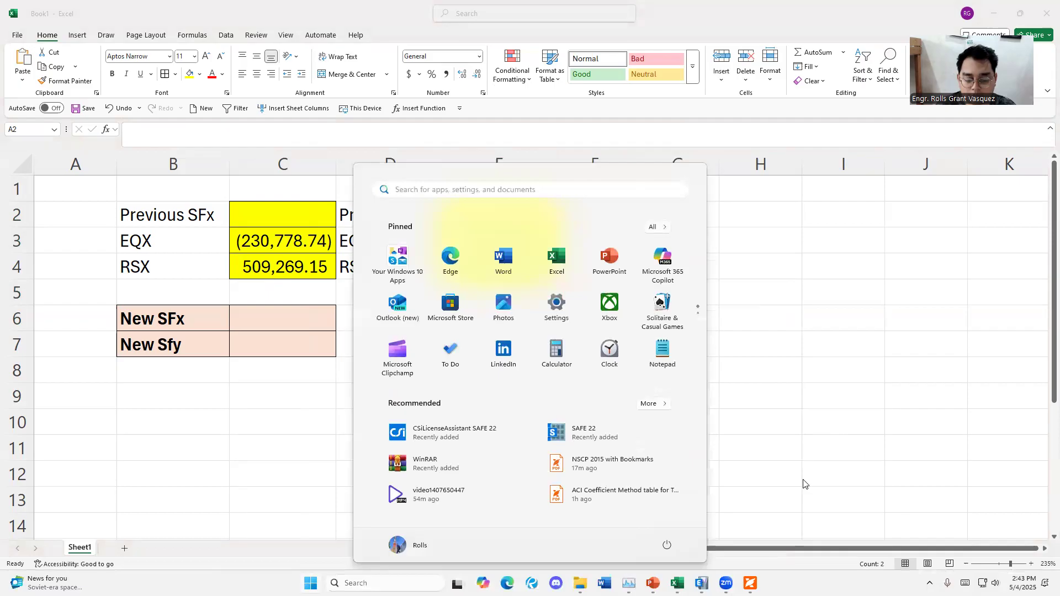
key("super")
key("super")
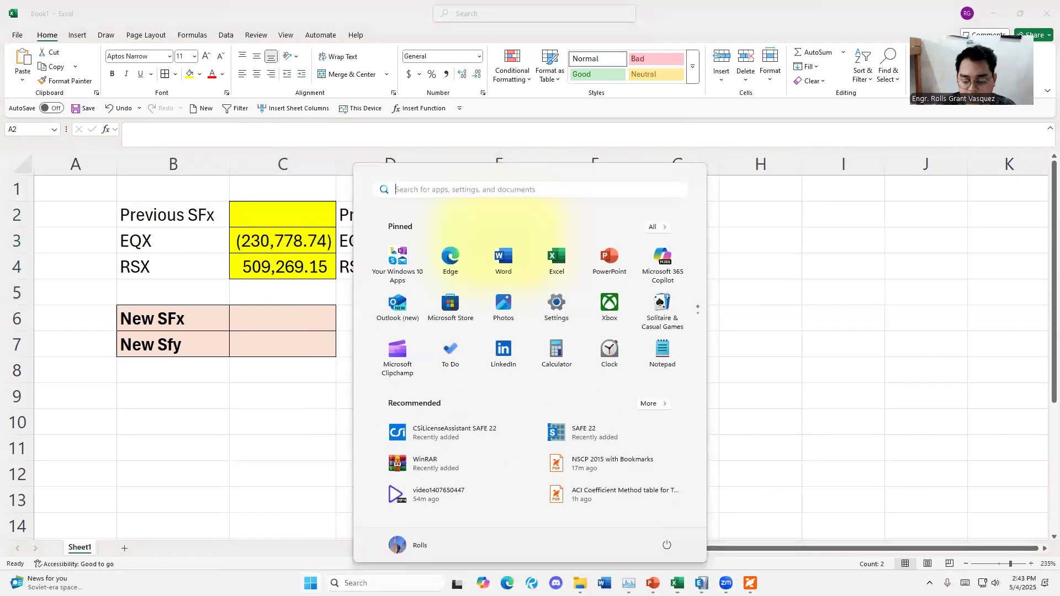
left_click(701, 583)
left_click(774, 141)
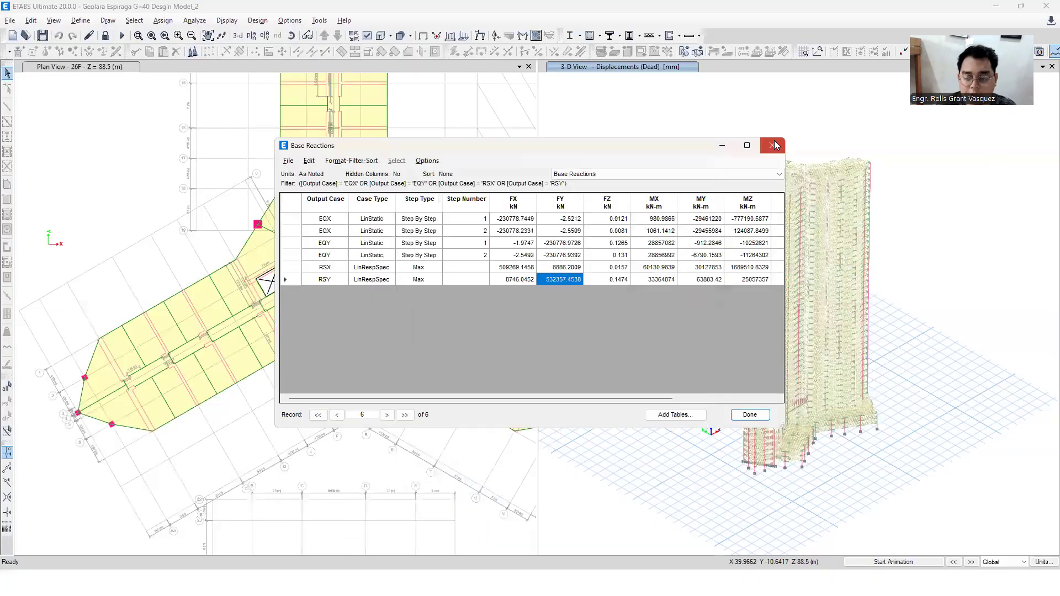
left_click(774, 144)
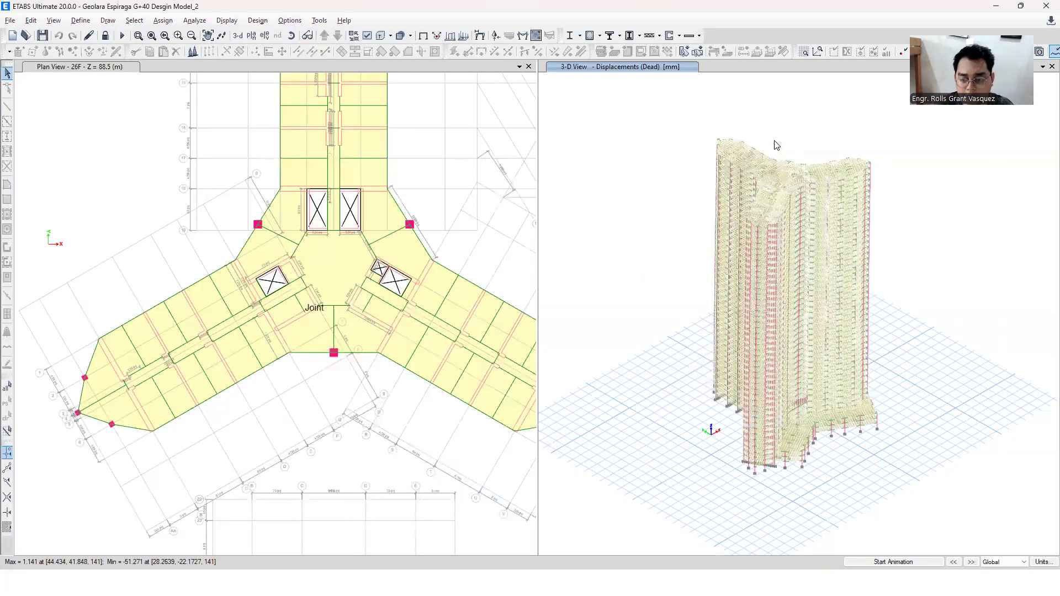
Open the definition of the RSX response spectrum load case and check its U1 scale factor.
left_click(80, 21)
left_click(162, 286)
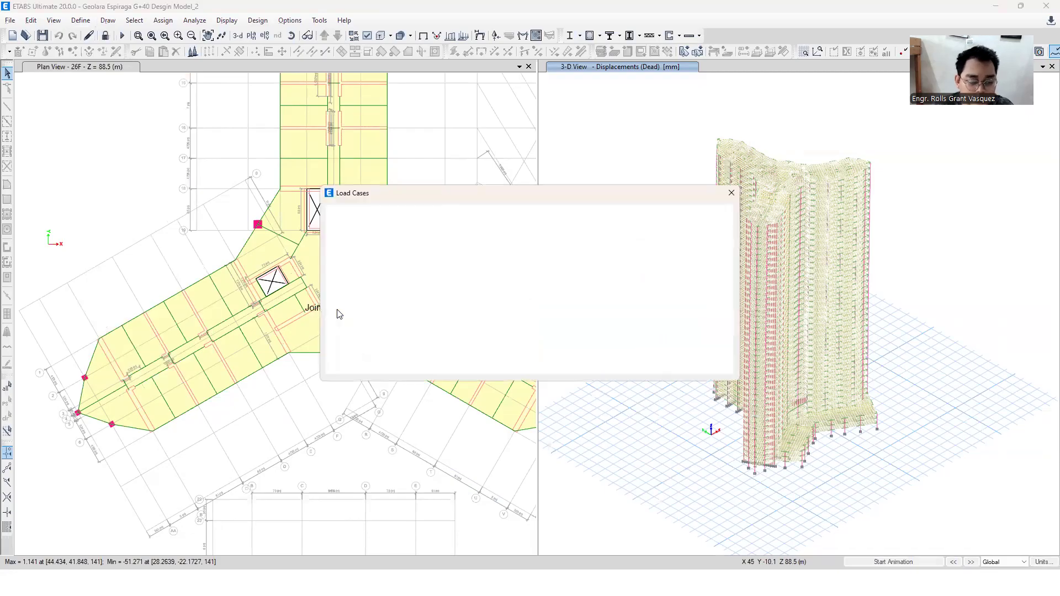
left_click(370, 345)
scroll(488, 288, "down", 1)
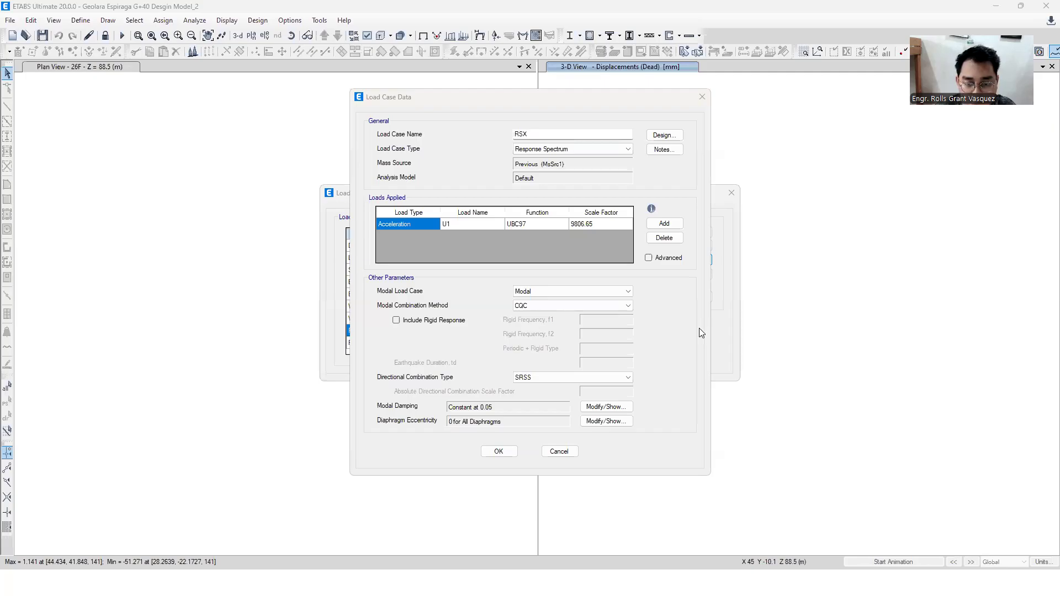
left_click(598, 225)
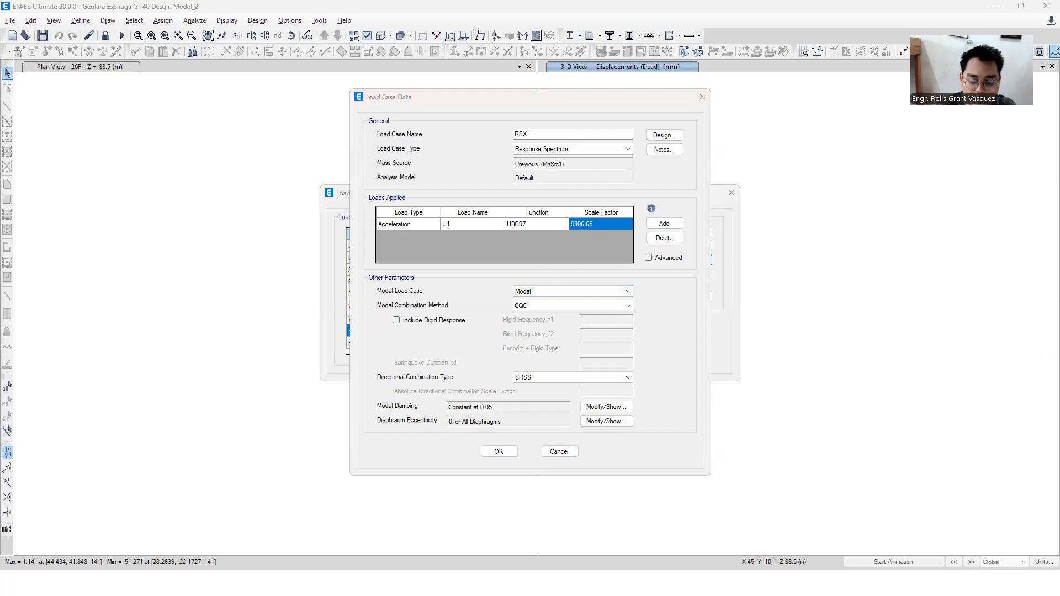
Switch to Excel and enter 9806.65 as the Previous SFx value in C2.
key("super")
left_click(676, 582)
left_click(282, 213)
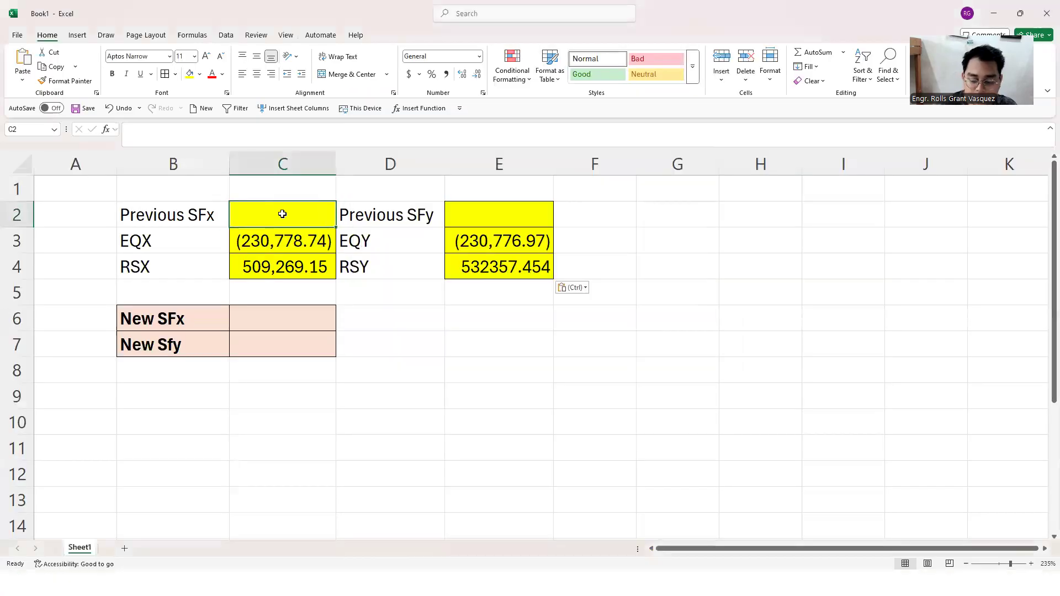
type("9806.65")
left_click(422, 403)
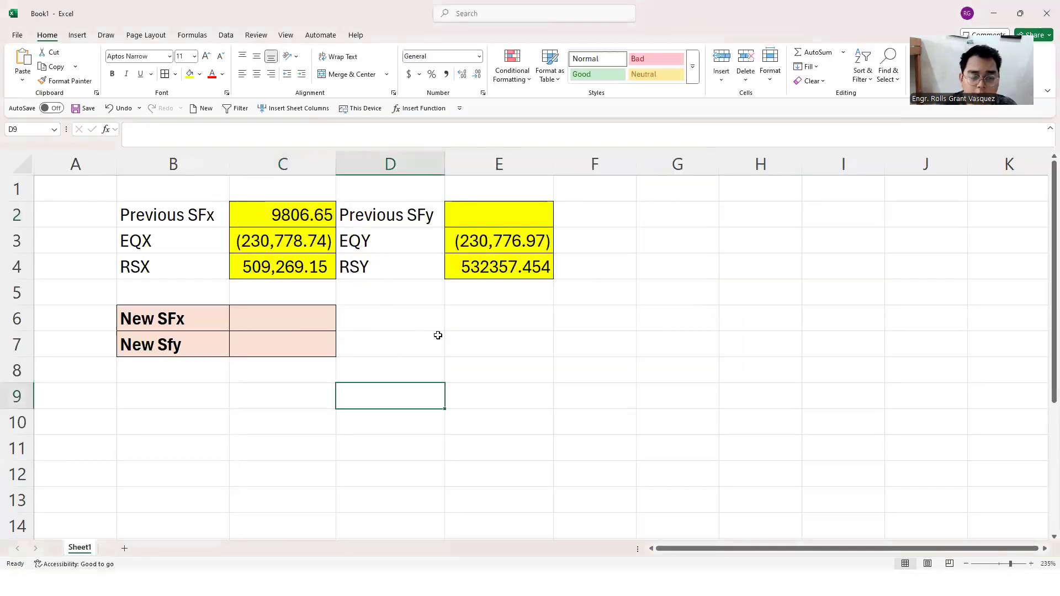
Switch to ETABS, close the RSX load case data and check the RSY response spectrum case's scale factor.
left_click(518, 196)
key("Down")
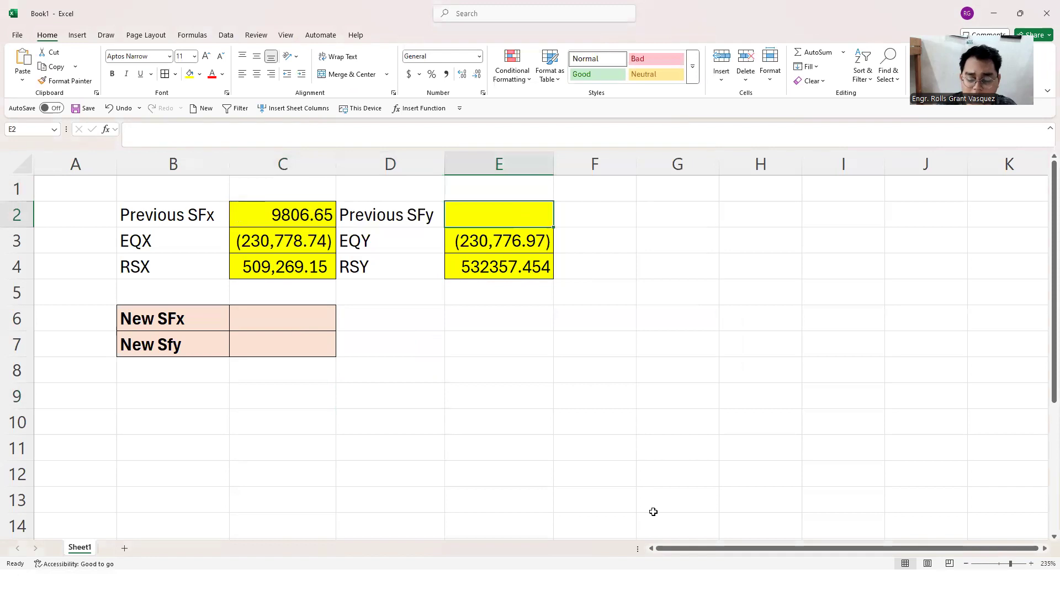
key("super")
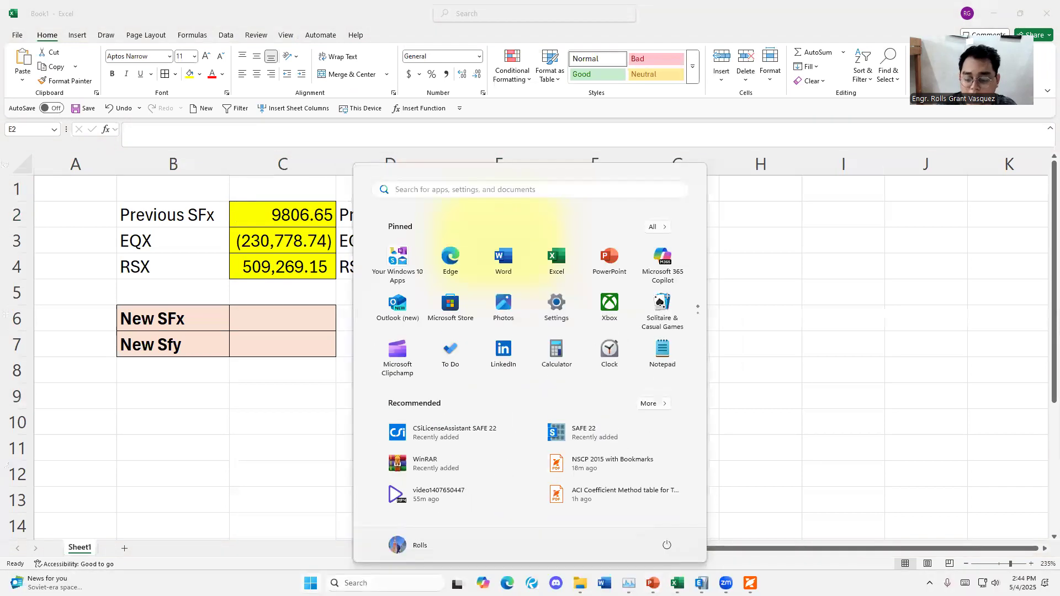
key("super")
key("super")
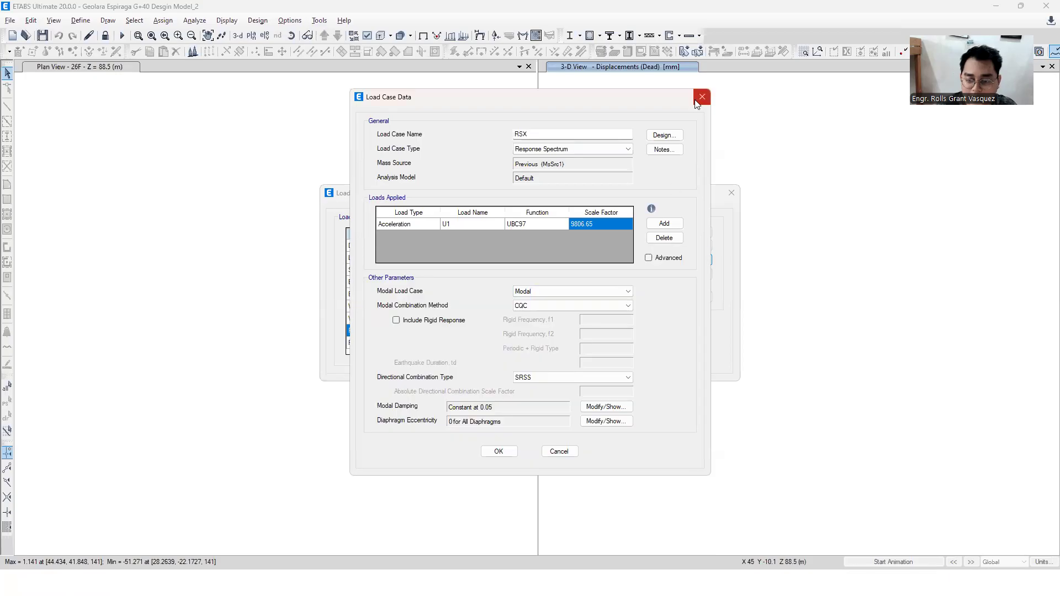
key("Return")
left_click(403, 342)
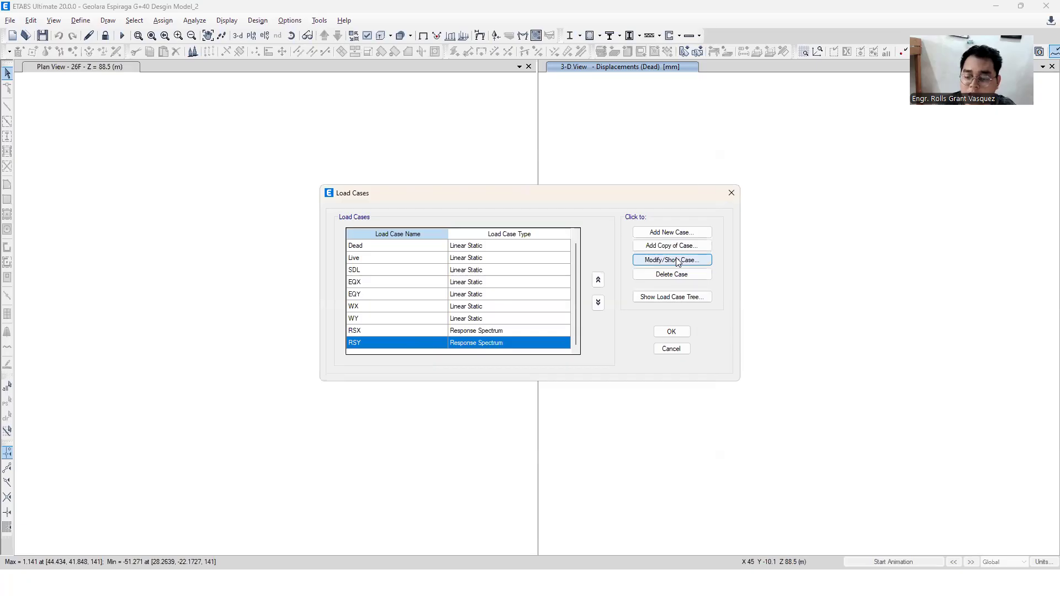
Switch to Excel and enter 9806.65 as the Previous SFy value in E2.
key("super")
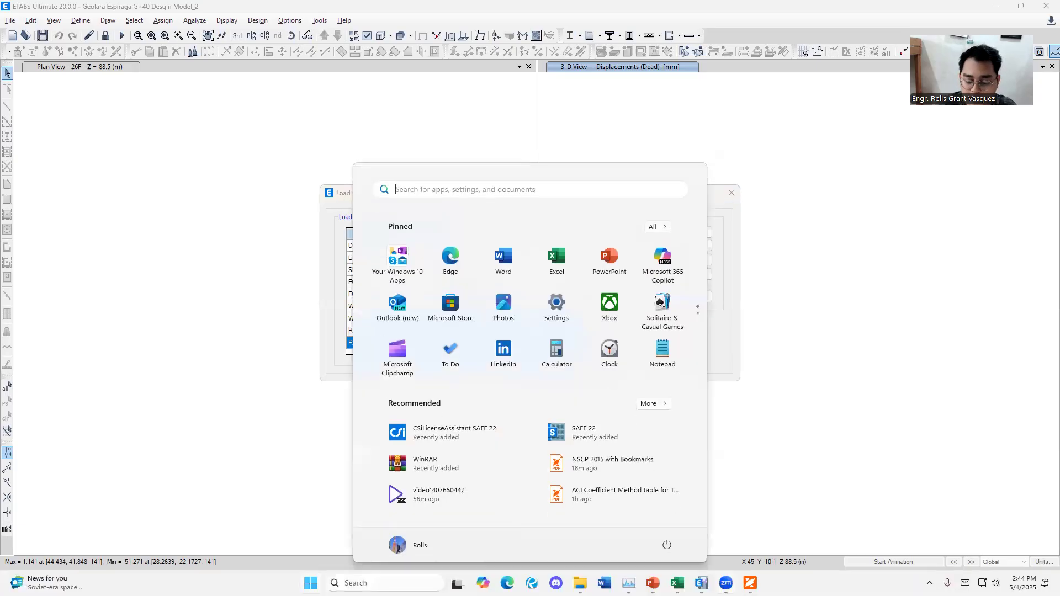
left_click(678, 583)
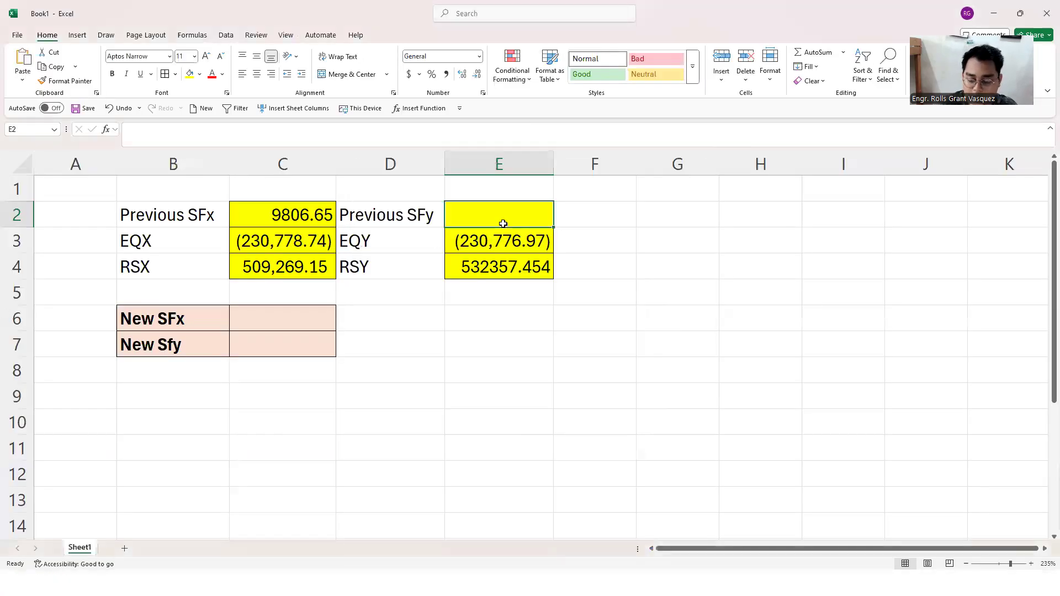
type("9805")
key("BackSpace")
type("6.")
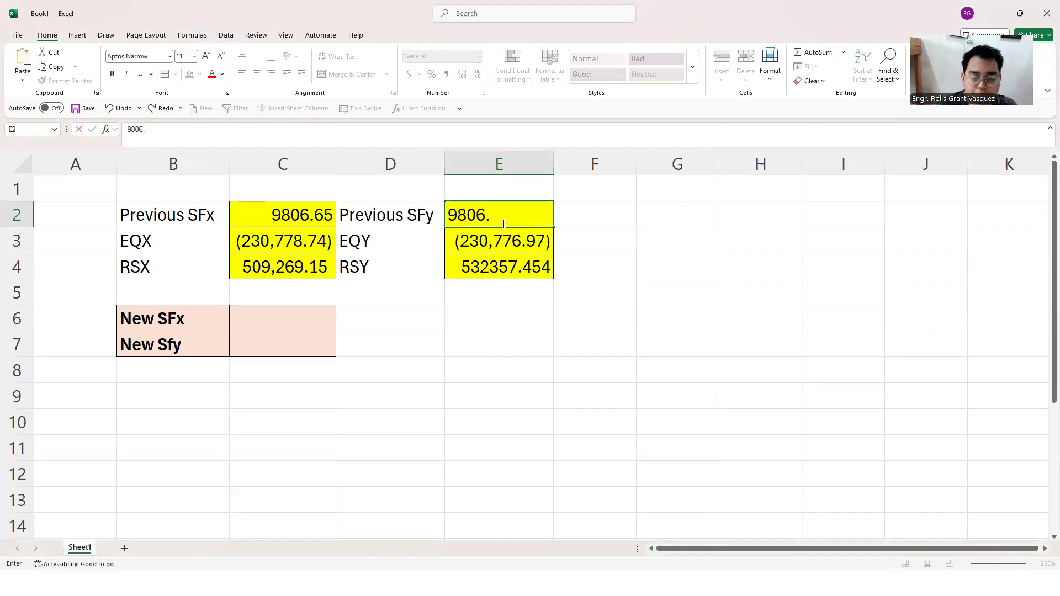
type("65")
key("Return")
Calculate the New SFx in C6 with the formula =C2*C3/C4.
left_click(208, 317)
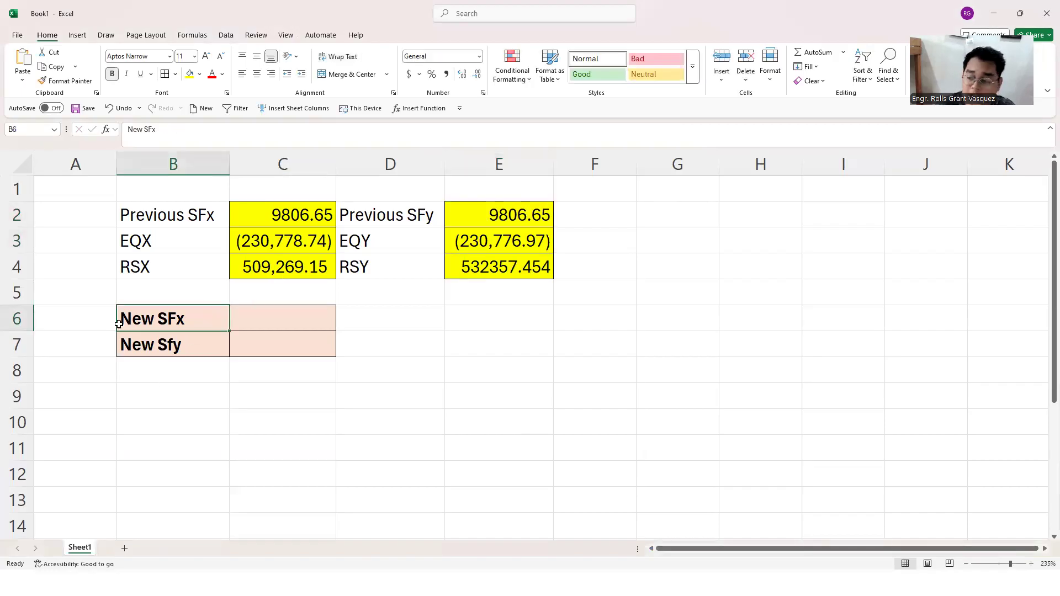
mouse_move(287, 318)
left_mouse_down()
mouse_move(353, 315)
mouse_move(299, 317)
left_mouse_up()
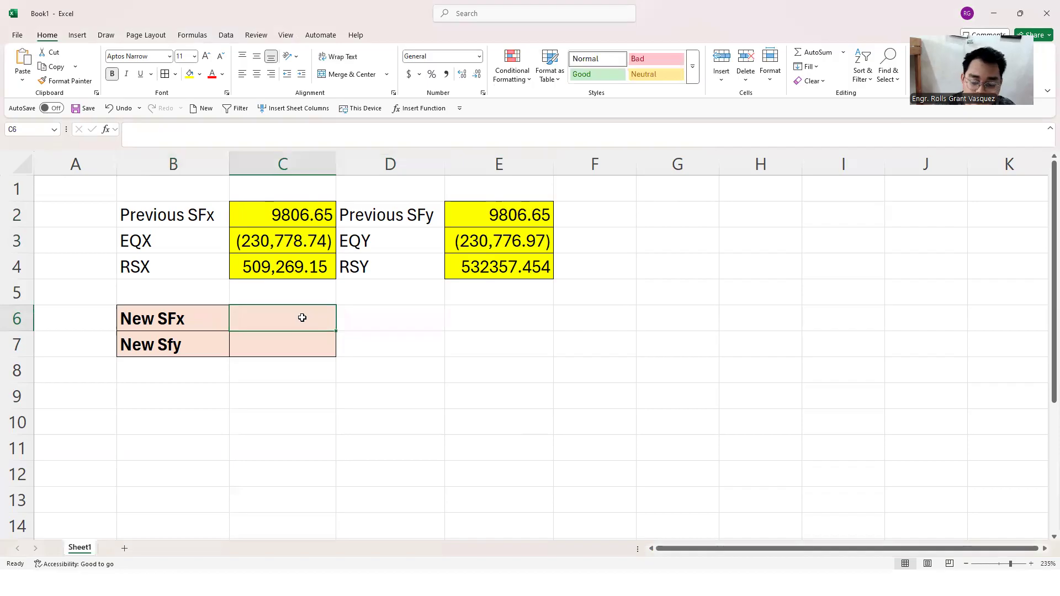
type("=")
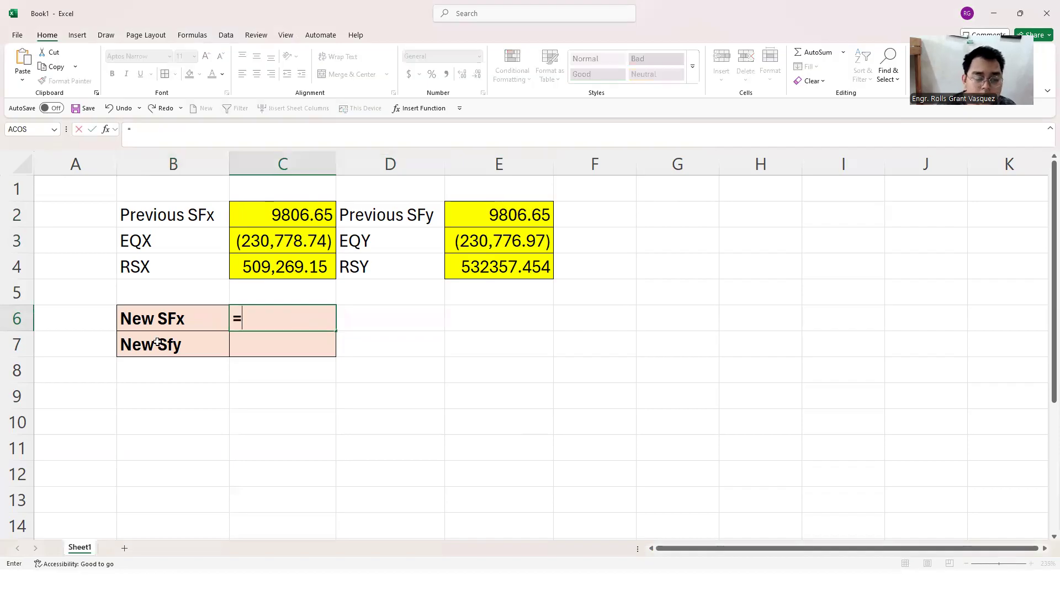
left_click(301, 215)
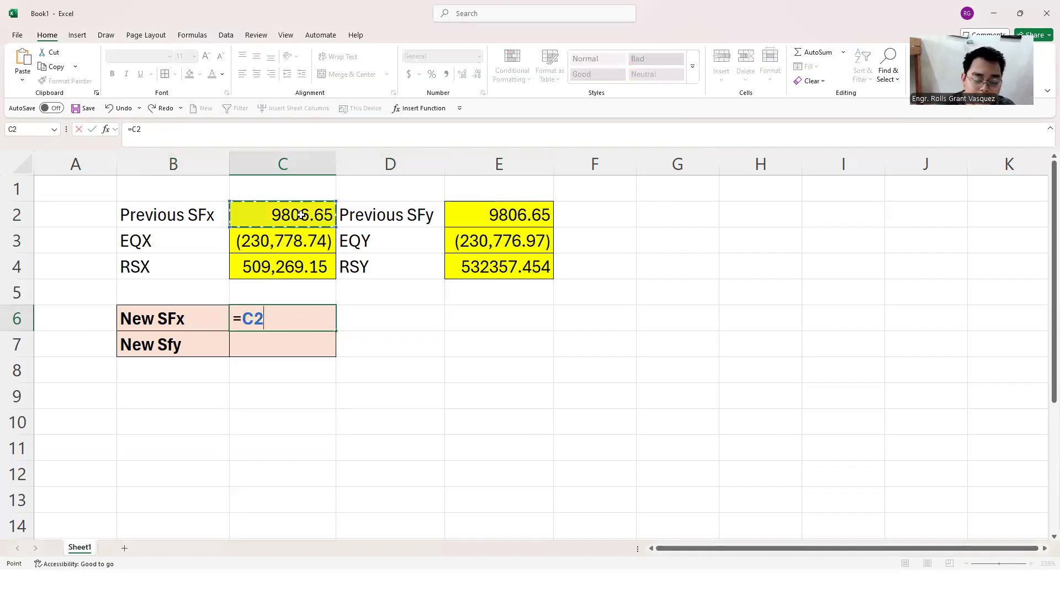
type("*")
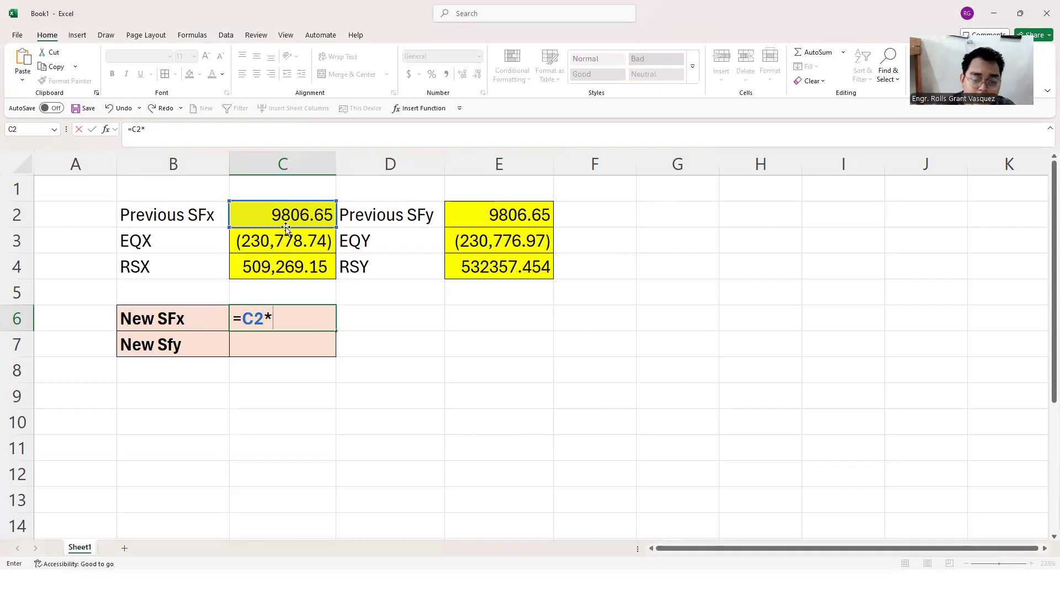
left_click(296, 237)
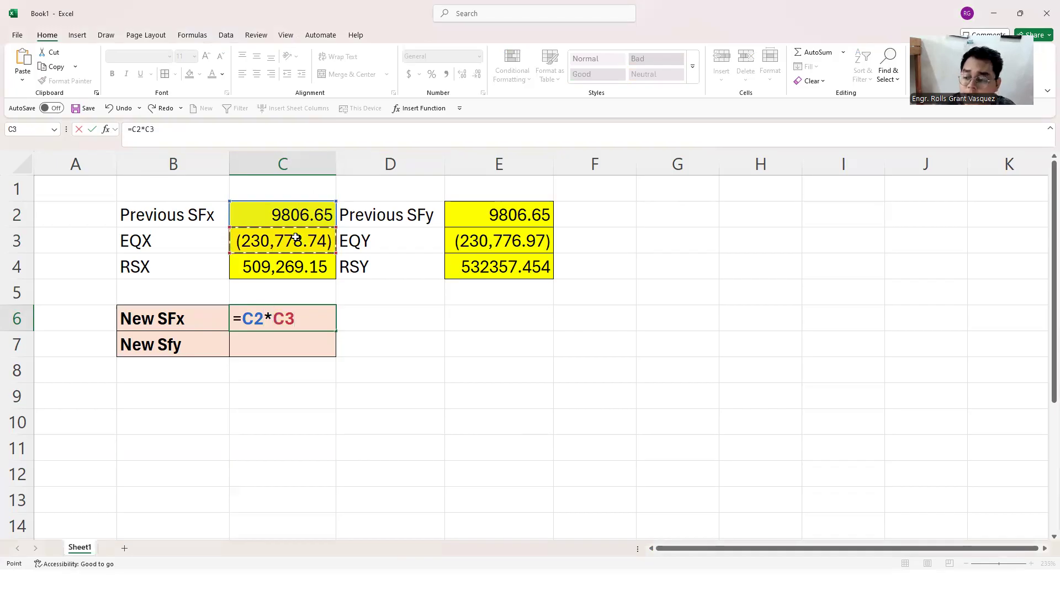
type("/")
left_click(315, 263)
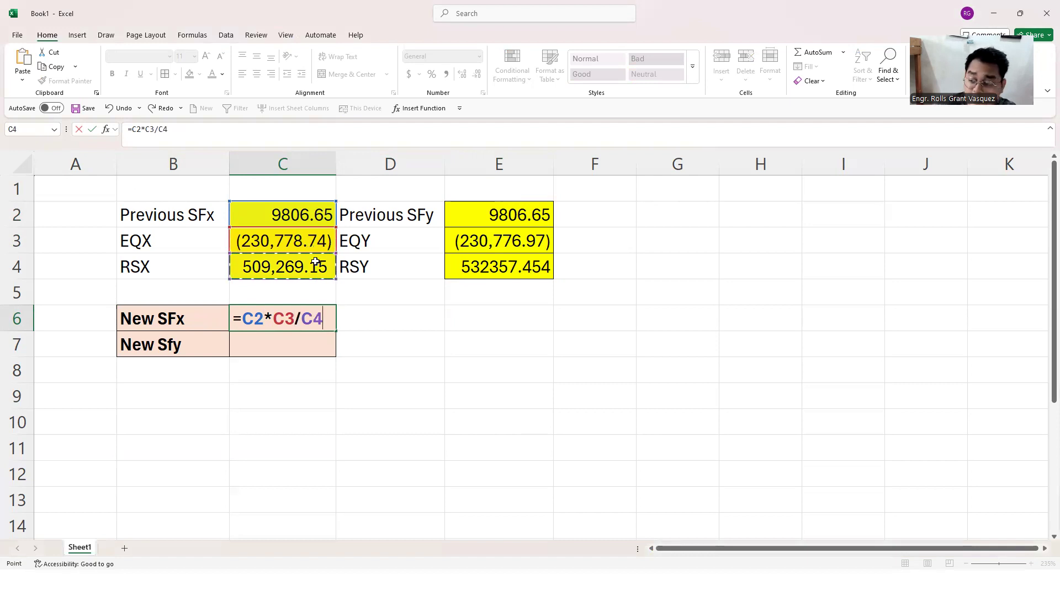
key("Return")
left_click(299, 319)
Set the number format of the EQX value in C3 to General.
left_click(279, 232)
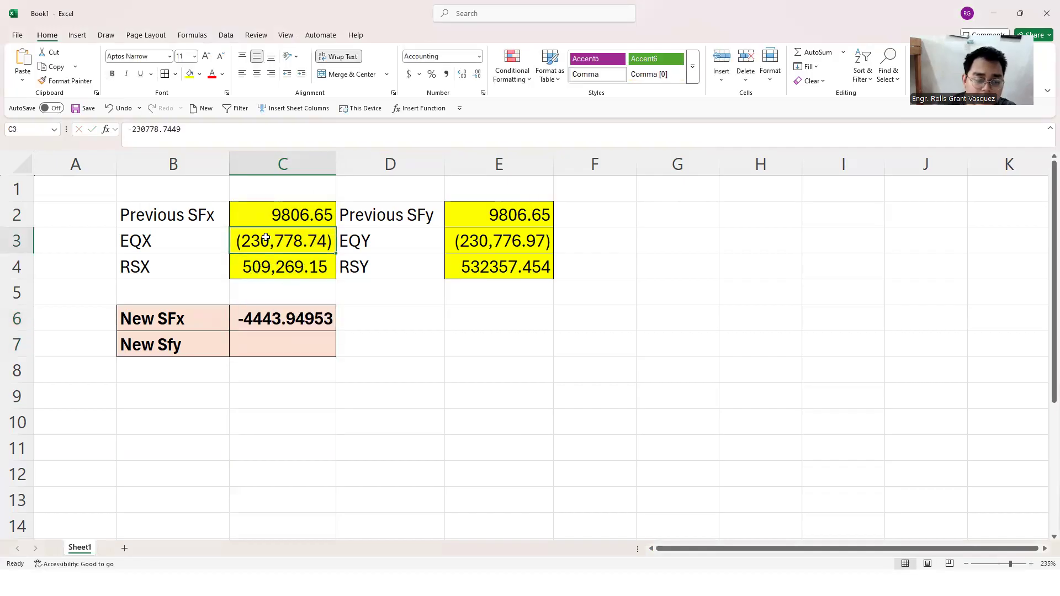
right_click(304, 233)
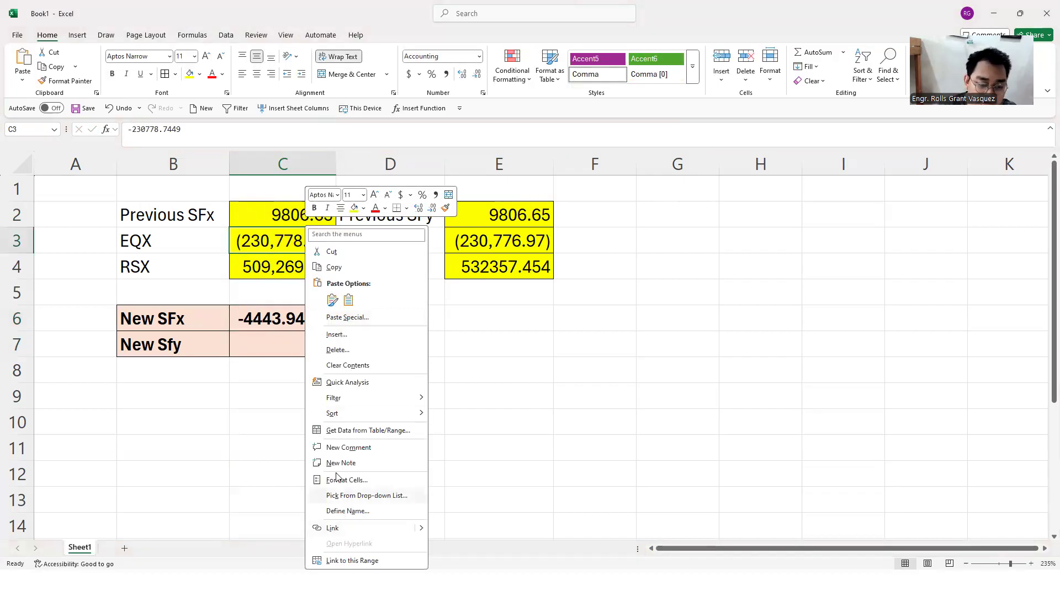
left_click(283, 239)
right_click(286, 239)
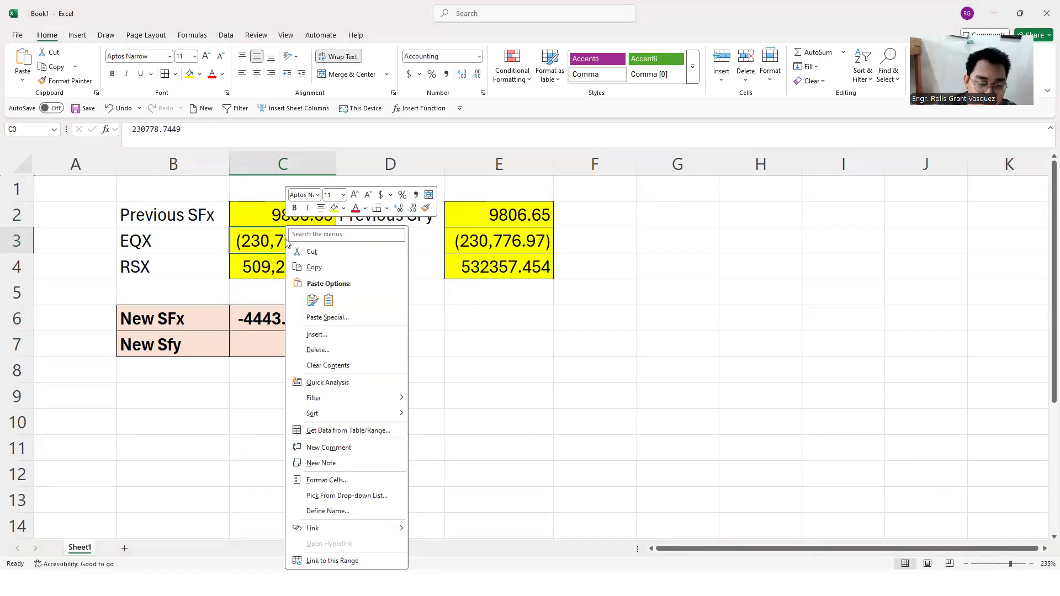
left_click(322, 481)
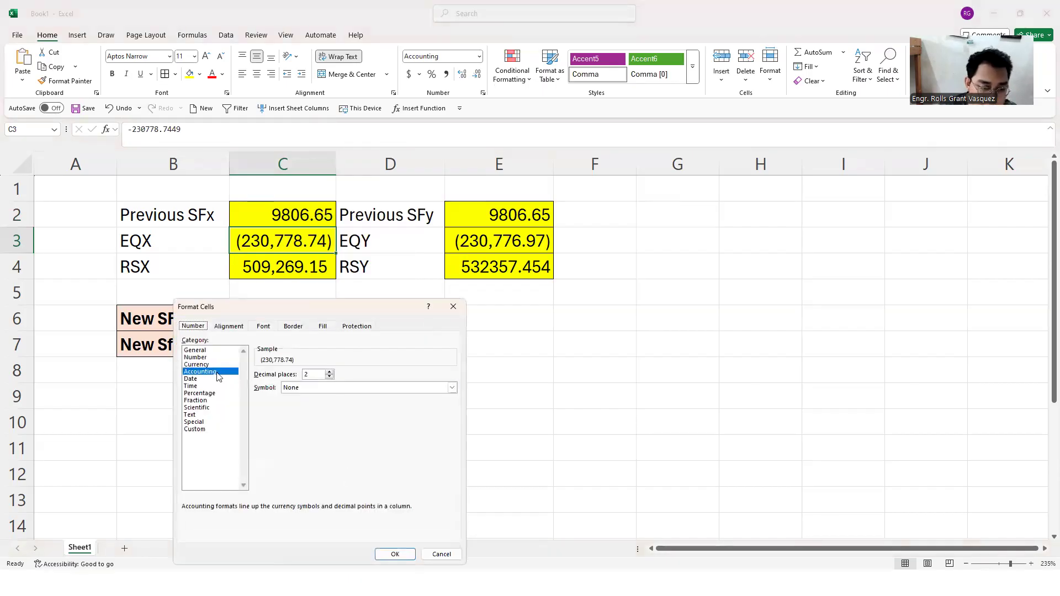
left_click(204, 351)
key("Return")
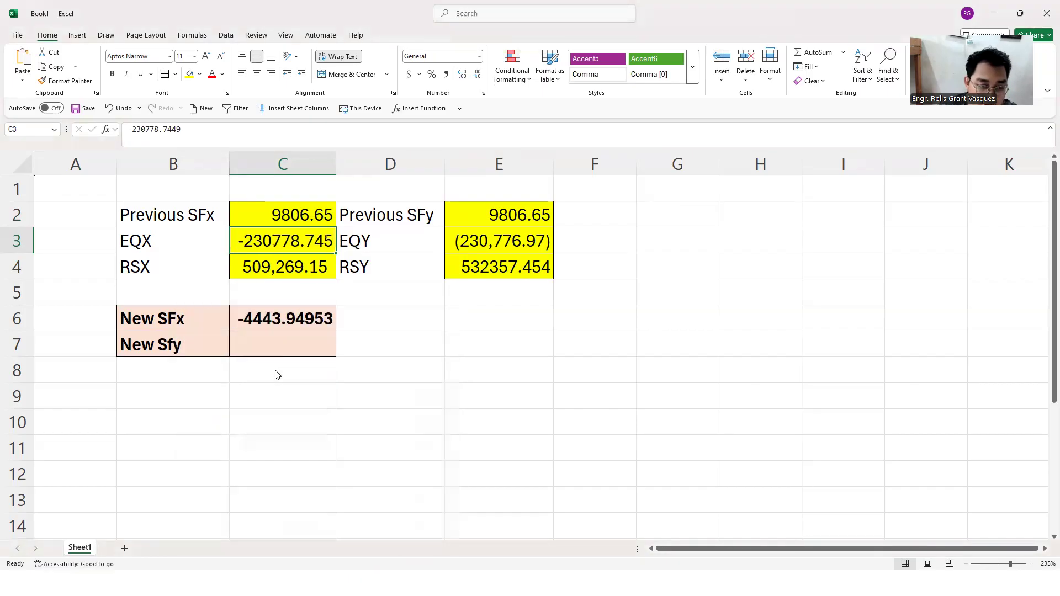
Set the number format of the EQY value in E3 to General.
left_click(489, 232)
right_click(488, 231)
left_click(531, 480)
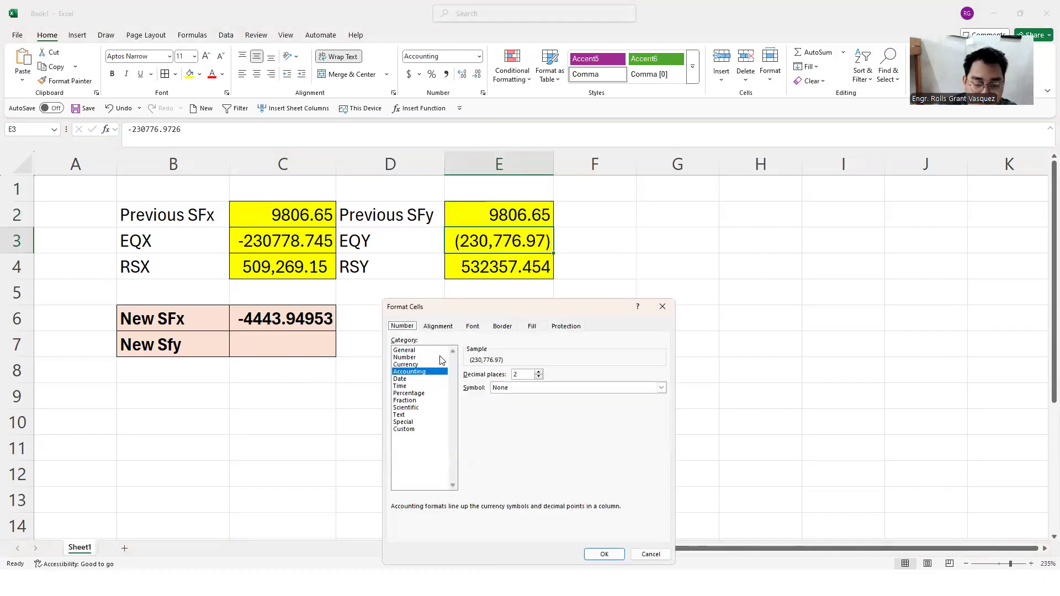
left_click(414, 351)
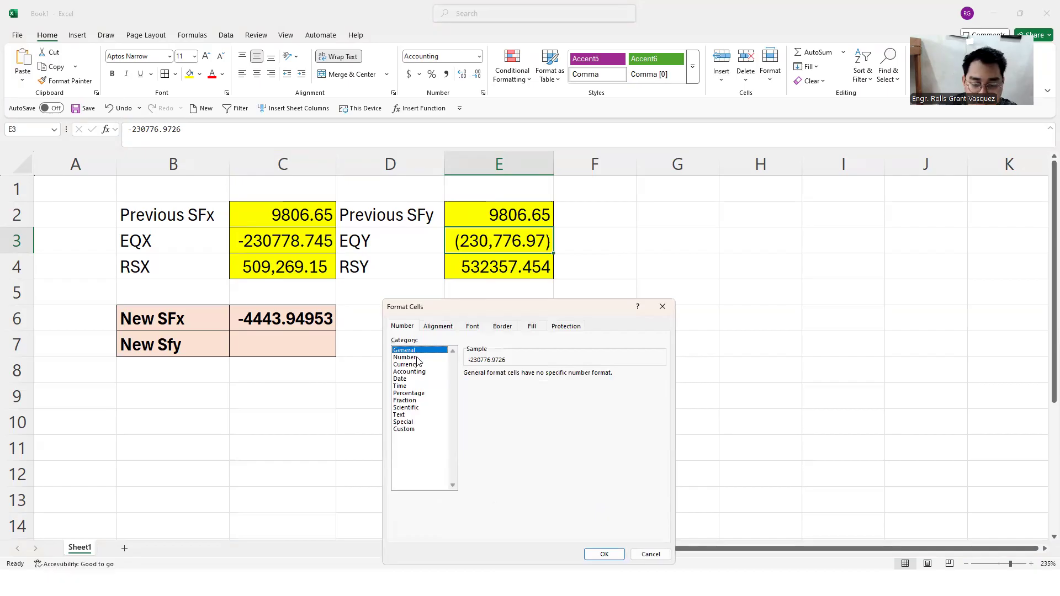
key("Return")
left_click(646, 320)
Recheck the New SFx formula in C6 and set the number format of C6:C7 to General.
left_click(278, 323)
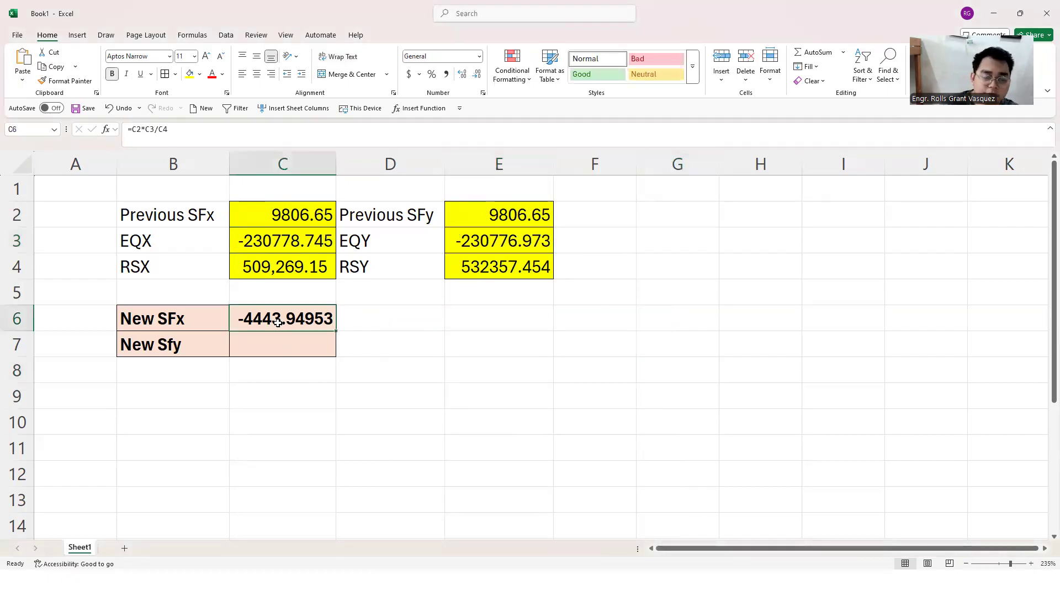
double_click(277, 323)
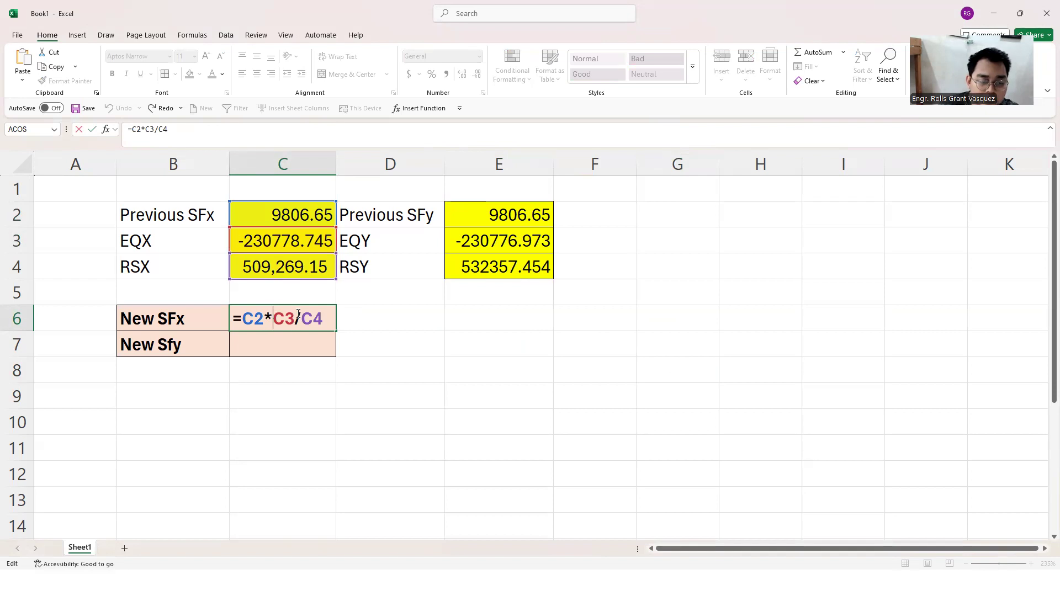
key("Return")
left_click(270, 324)
right_click(284, 326)
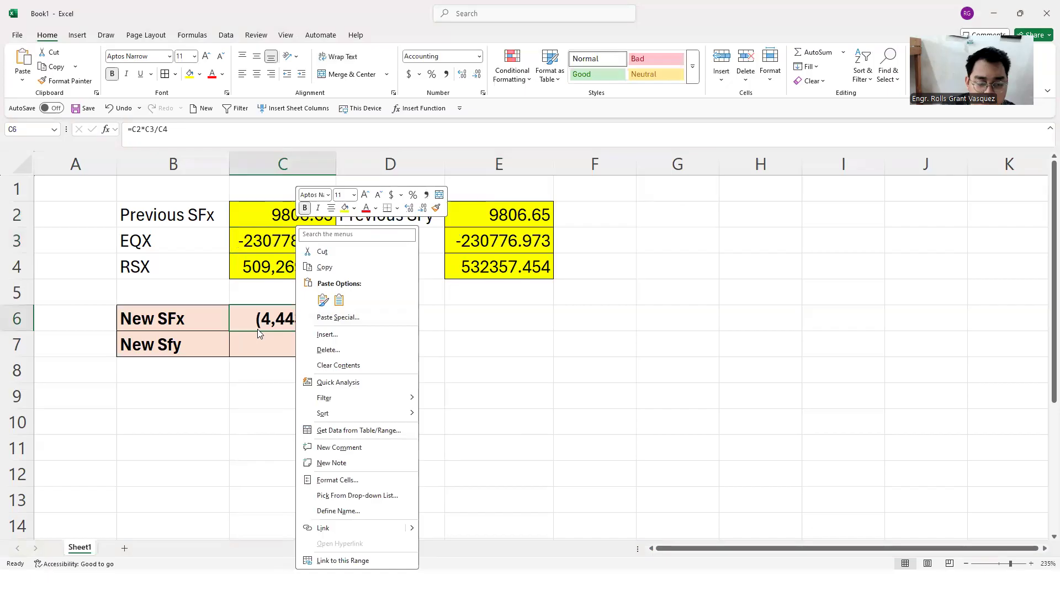
left_click(275, 345)
right_click(276, 345)
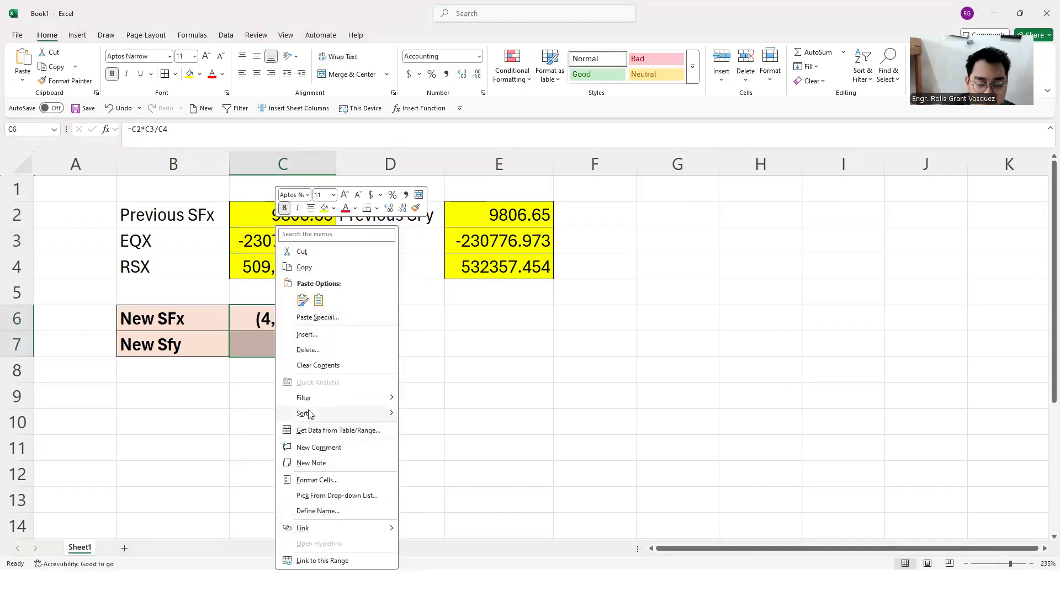
left_click(320, 480)
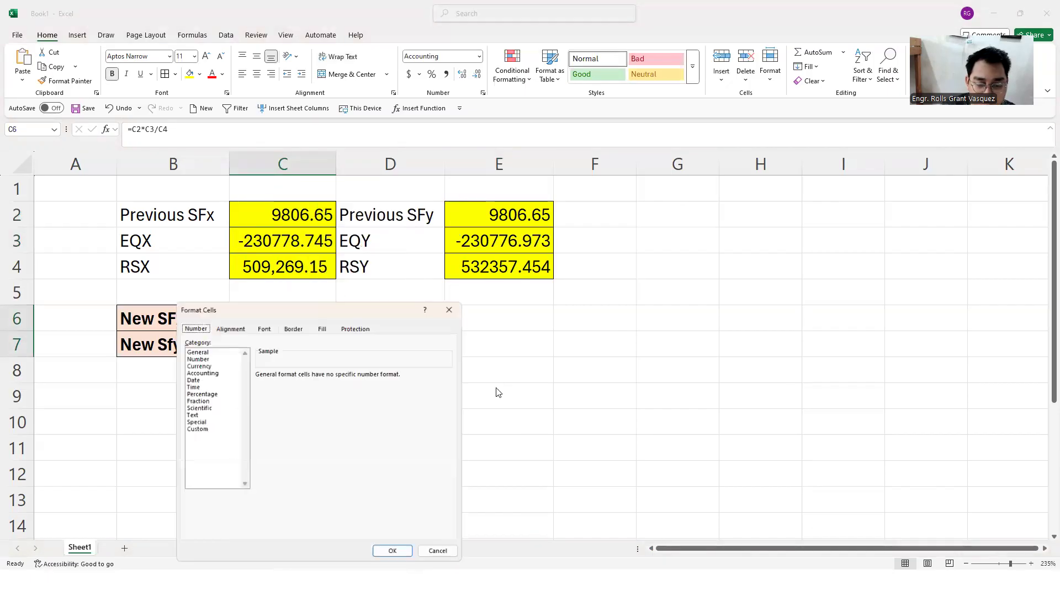
left_click(202, 353)
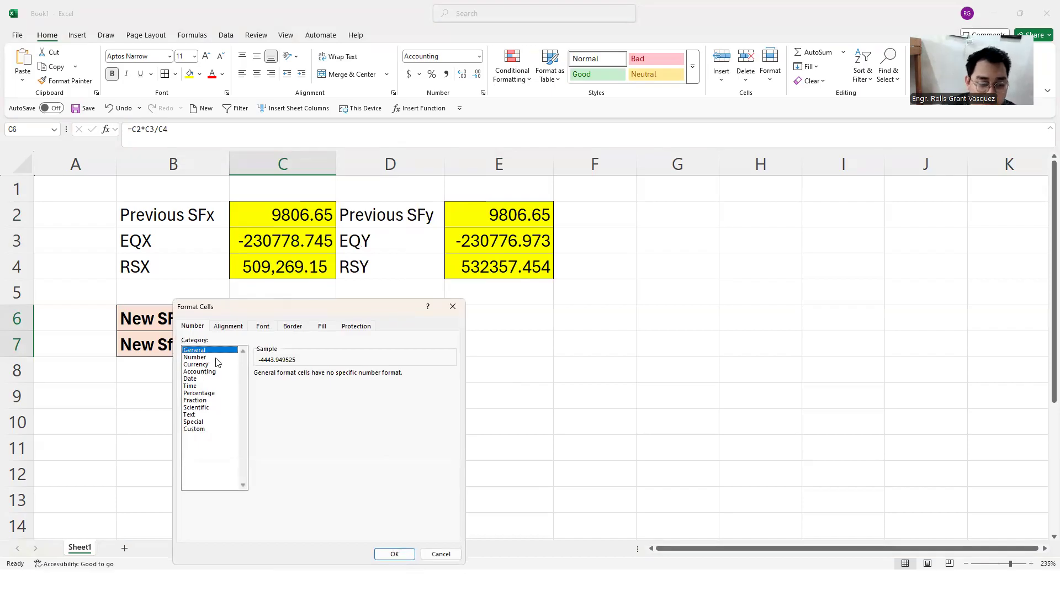
key("Return")
left_click(343, 348)
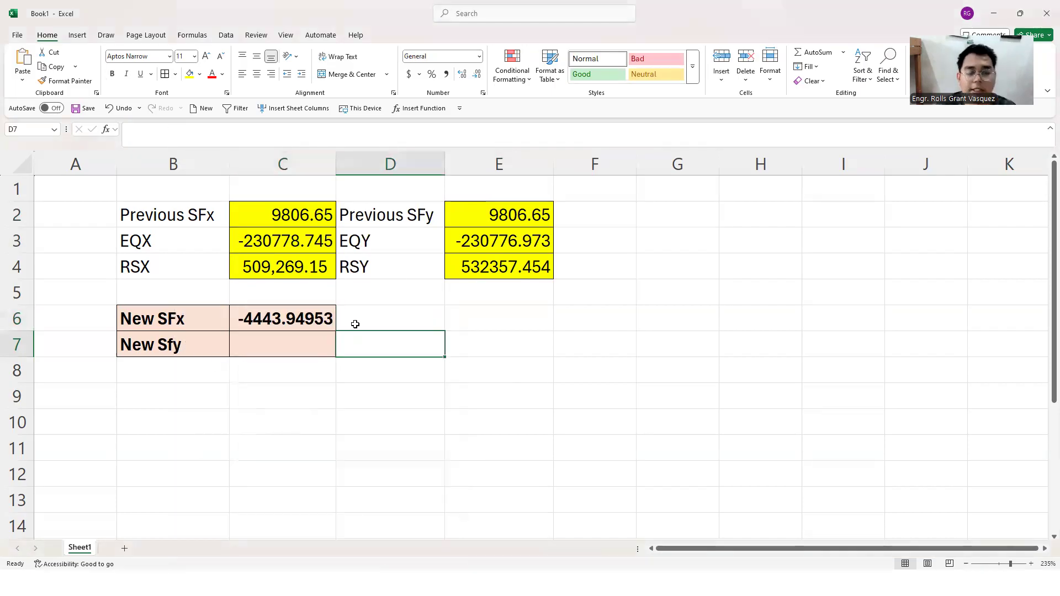
Examine the New SFx formula in C6 and the Previous SFx, EQX and RSX cells it refers to.
left_click(244, 319)
left_click(285, 216)
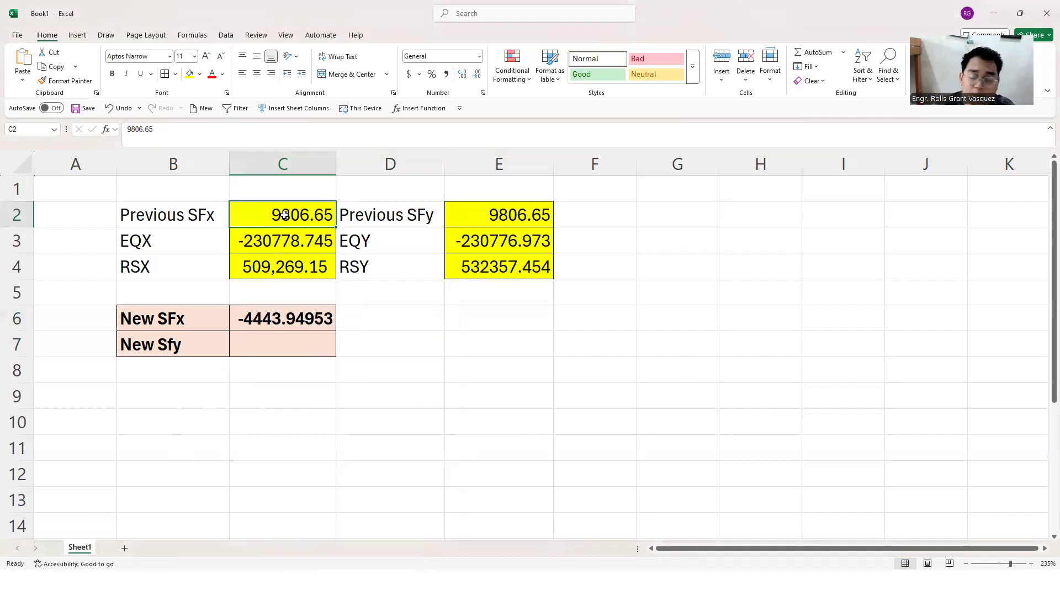
left_click(289, 241)
left_click(287, 266)
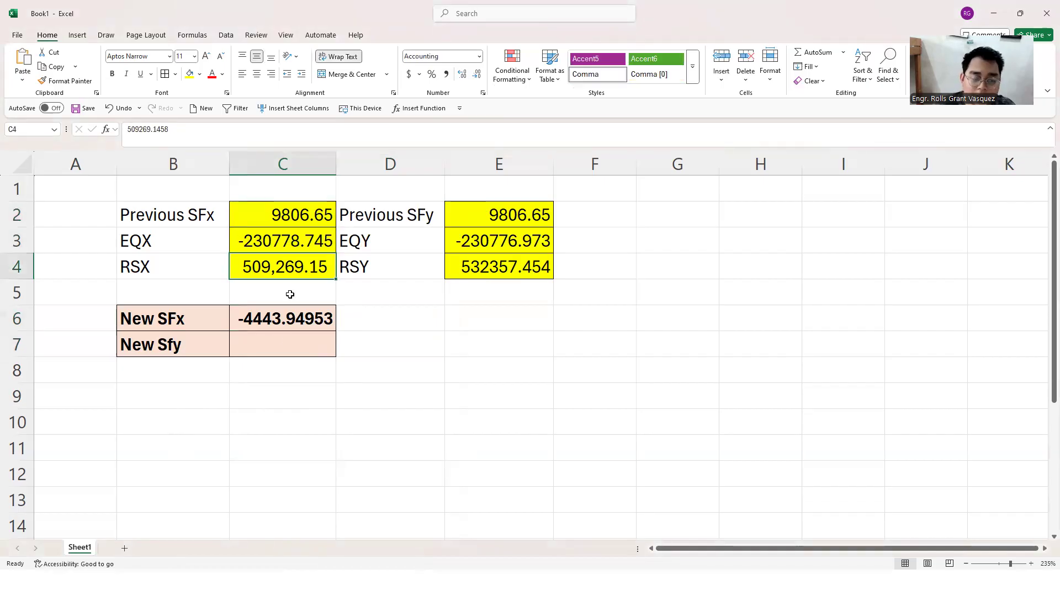
left_click(276, 319)
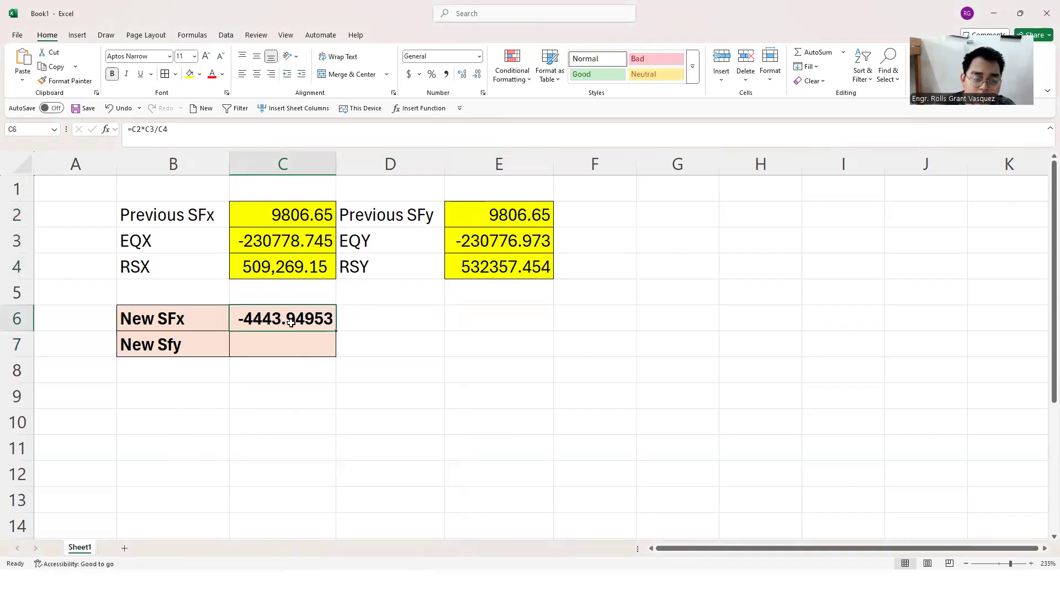
left_click(286, 240)
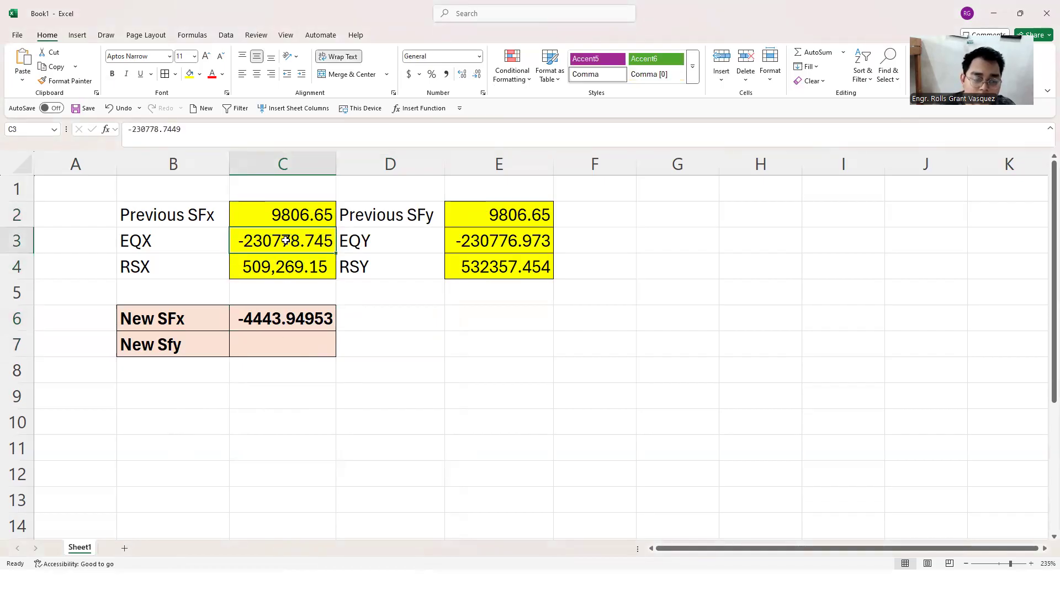
left_click(279, 329)
double_click(289, 319)
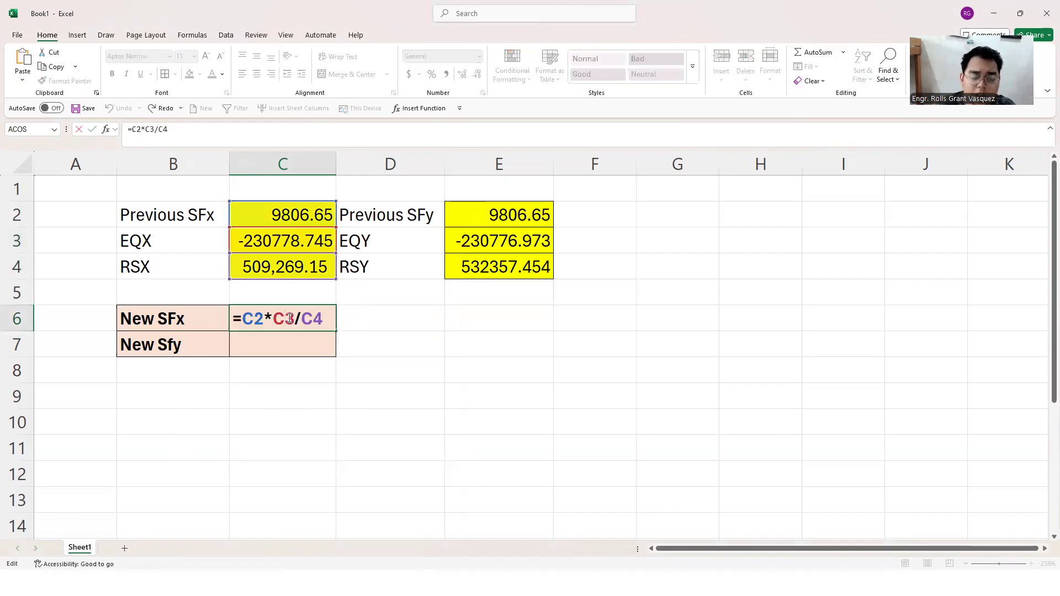
key("ctrl+Return")
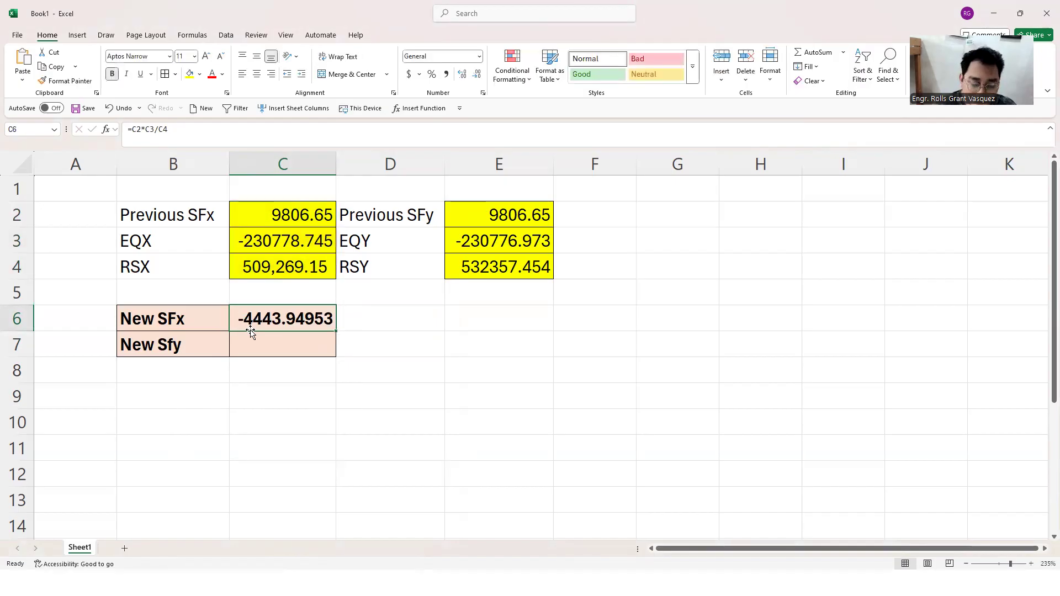
double_click(262, 312)
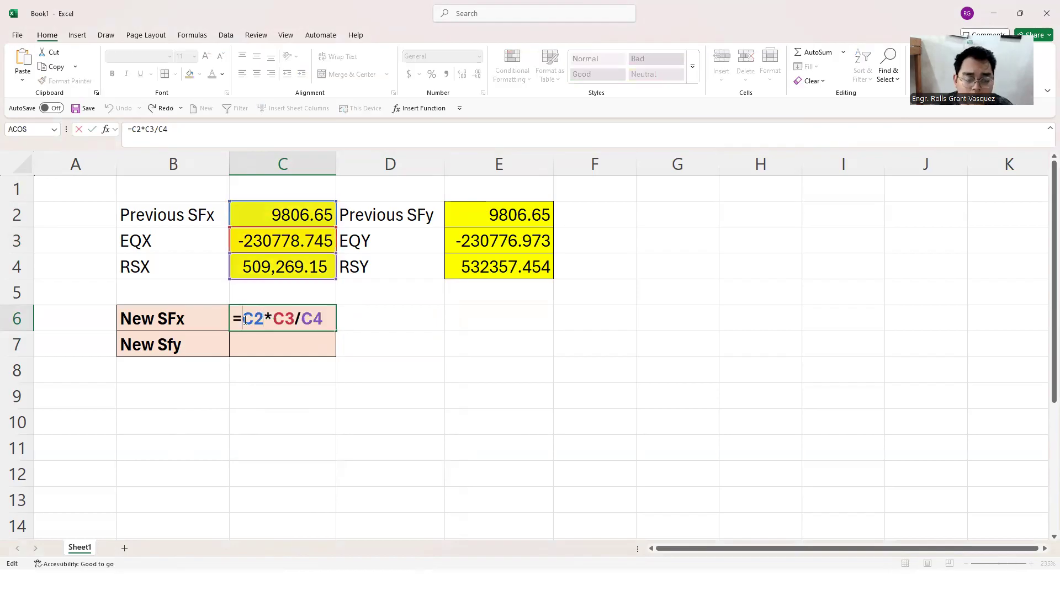
key("ctrl+Return")
left_click_drag(152, 318, 287, 317)
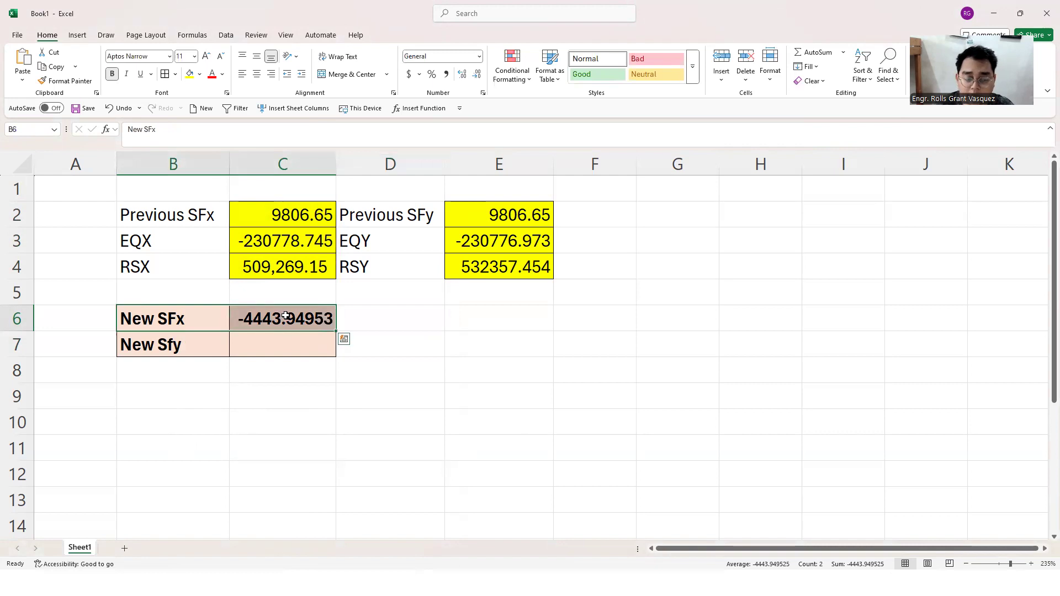
left_click(289, 318)
left_click(284, 214)
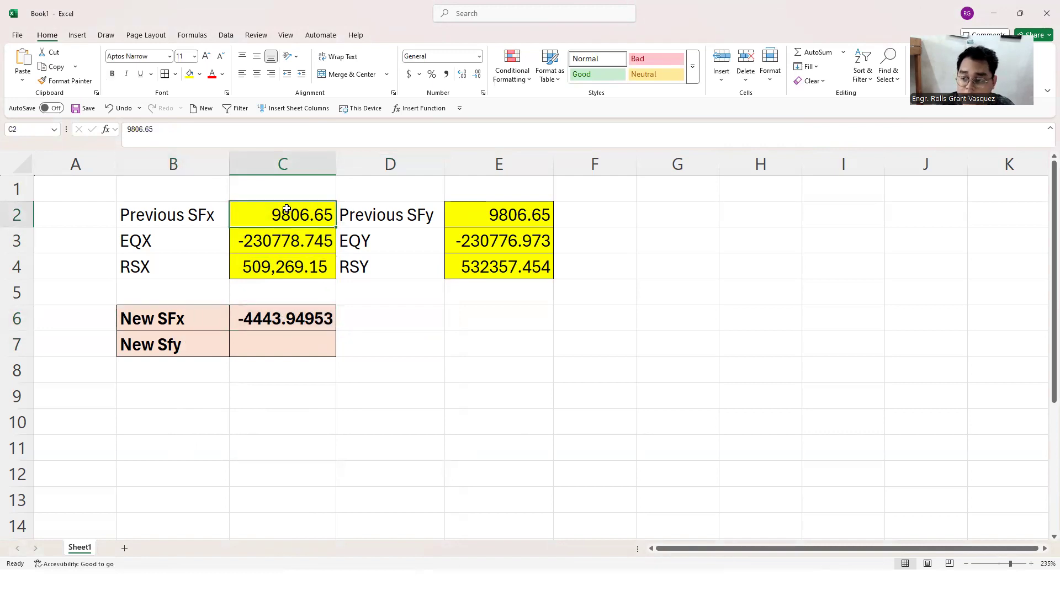
left_click(266, 323)
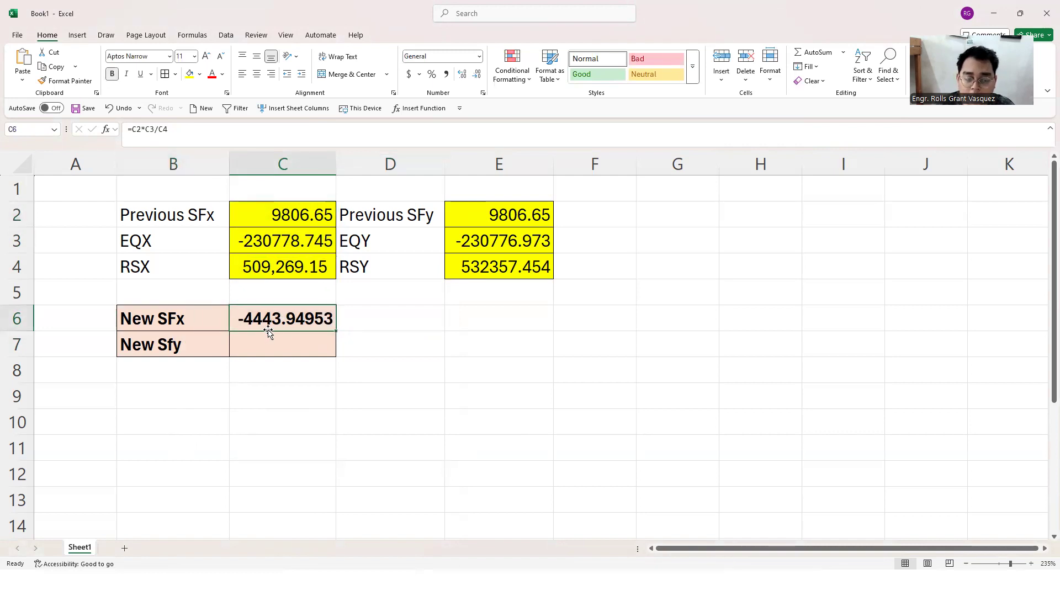
Wrap the New SFx formula in C6 in the absolute value function as =ABS(C2*C3/C4).
double_click(279, 322)
type("abs(")
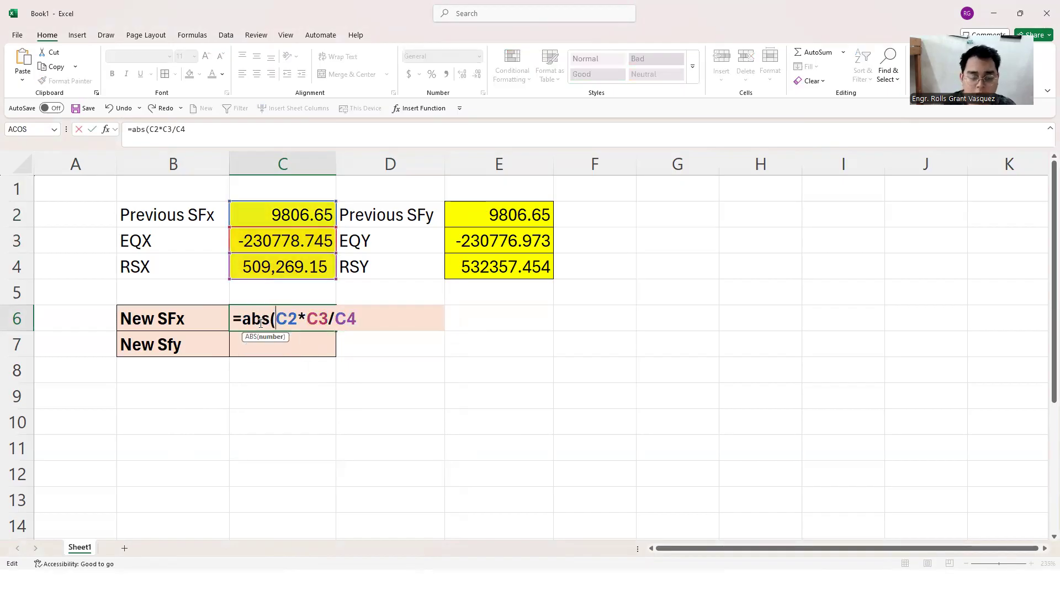
type(")")
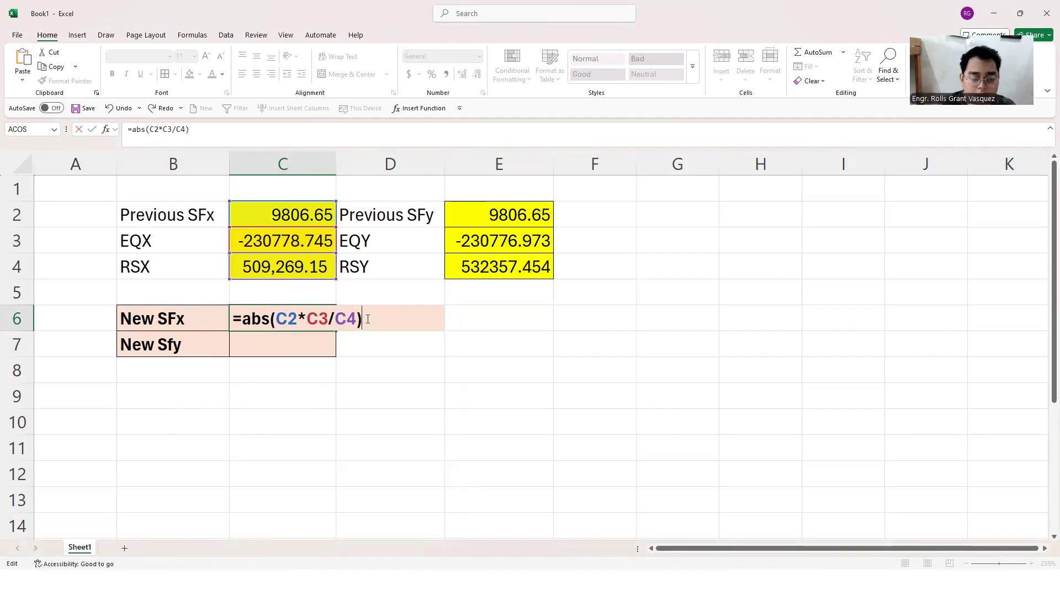
key("Return")
double_click(277, 322)
key("Return")
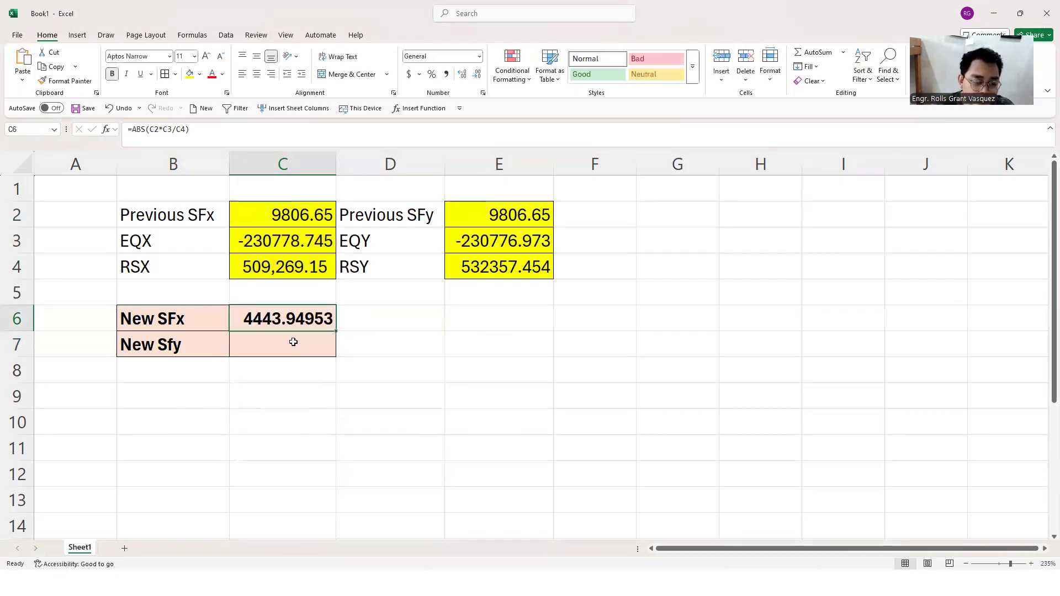
Compute the New SFy value in C7 as the absolute value of E2*E3/E4 and review both new scale factors.
type("=abs(")
left_click(522, 223)
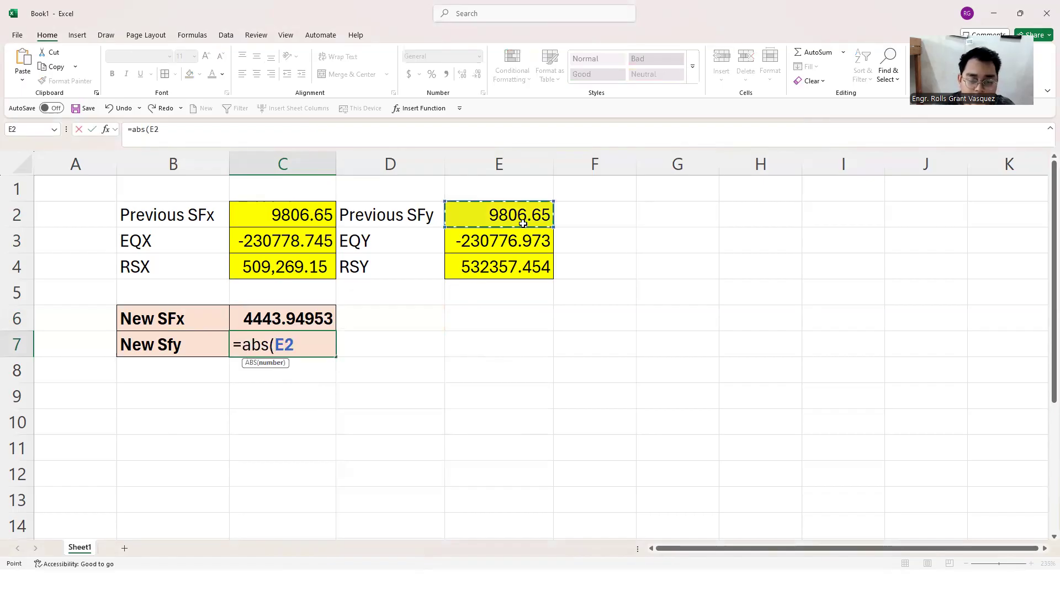
type("*")
left_click(508, 238)
type("/")
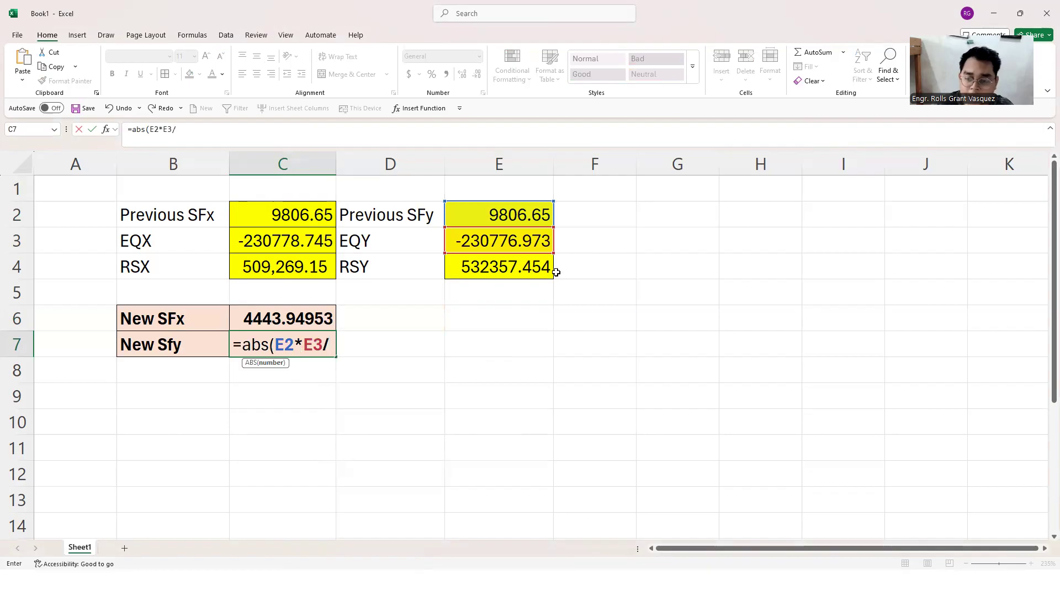
left_click(529, 266)
type(")")
key("Return")
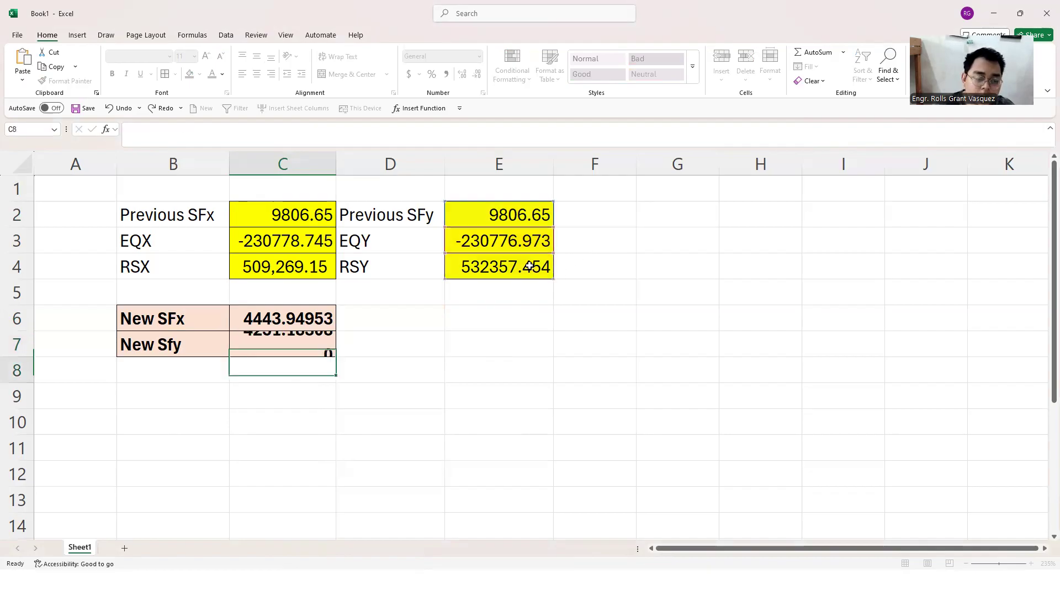
left_click_drag(298, 322, 298, 345)
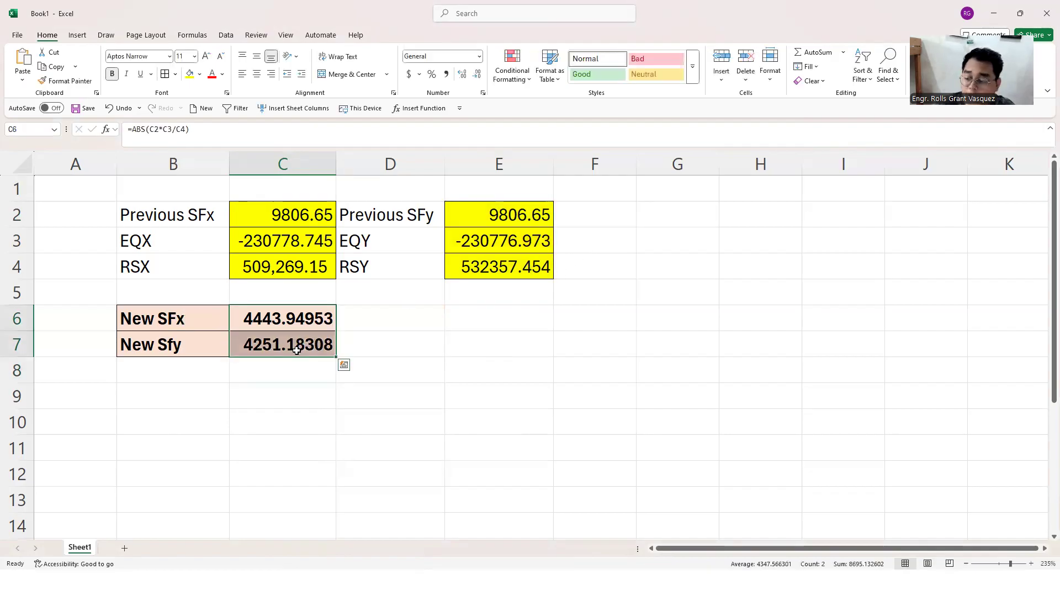
left_click(172, 332)
left_click_drag(172, 333, 287, 337)
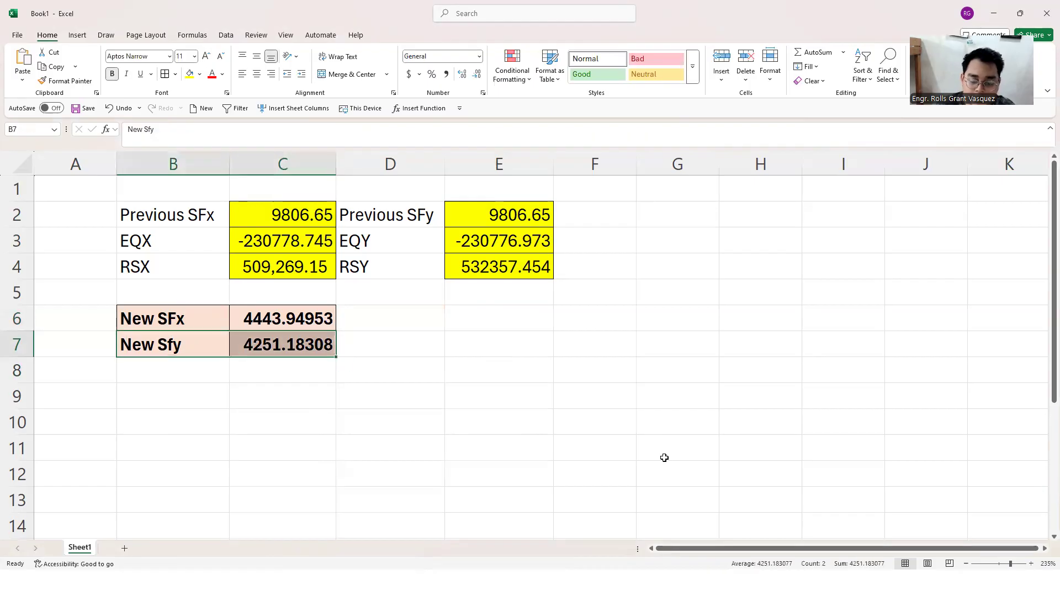
Switch to ETABS, close the Load Cases dialog and unlock the analysed model.
key("super")
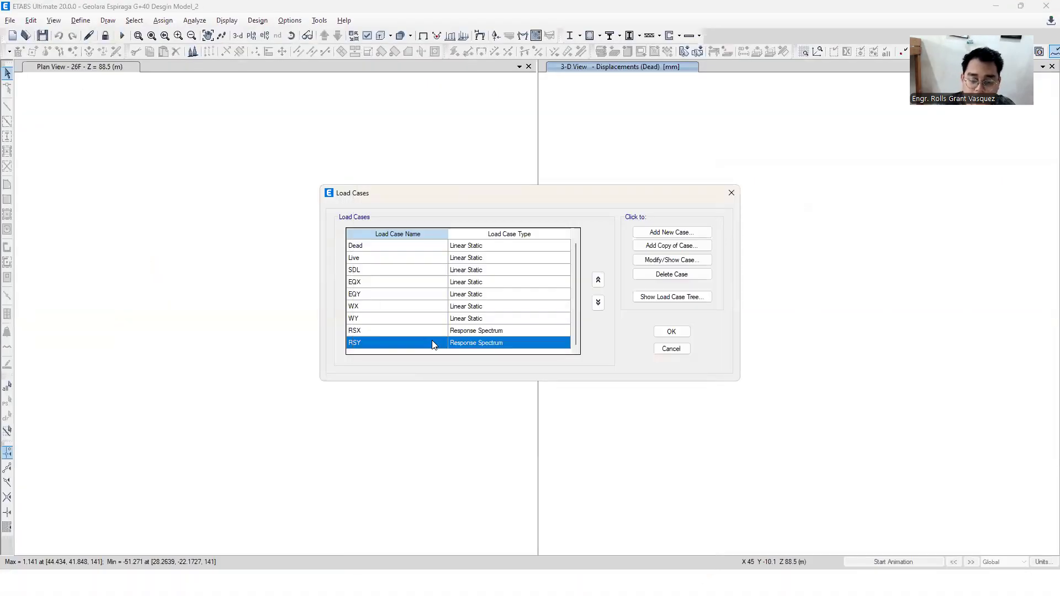
left_click(438, 332)
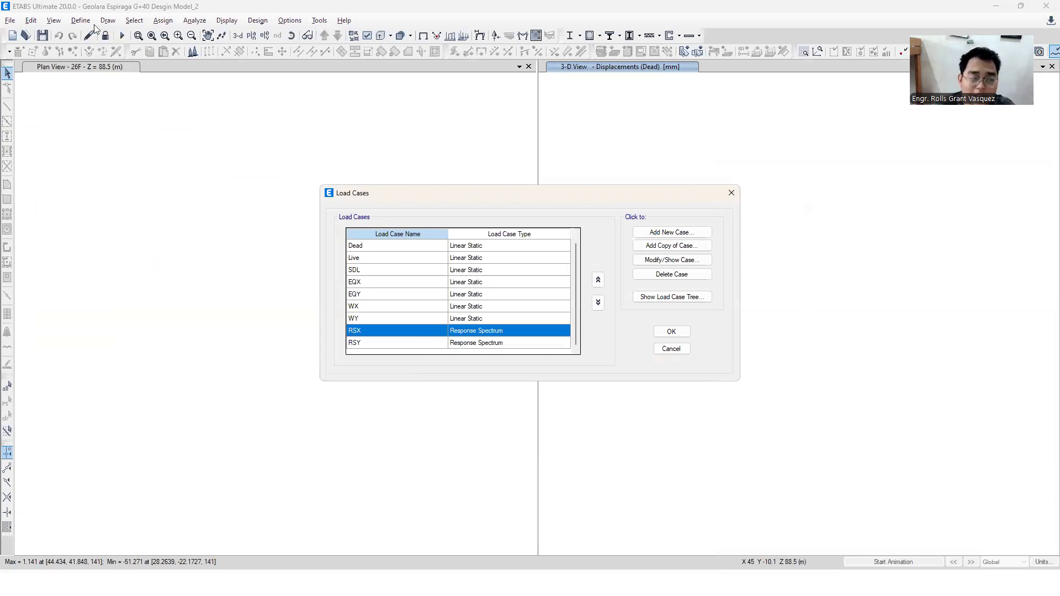
left_click(729, 200)
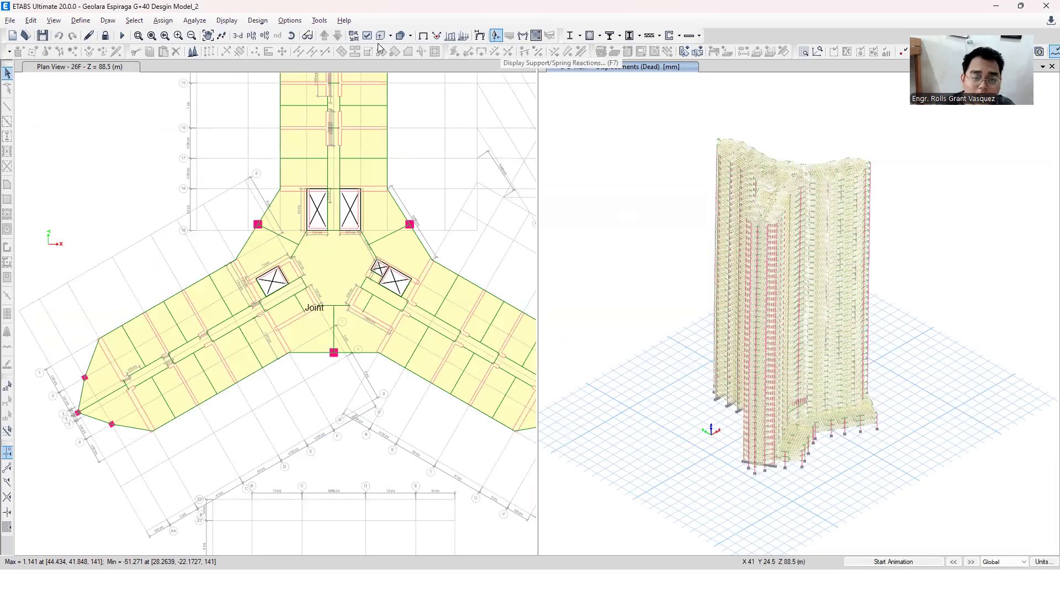
left_click(105, 37)
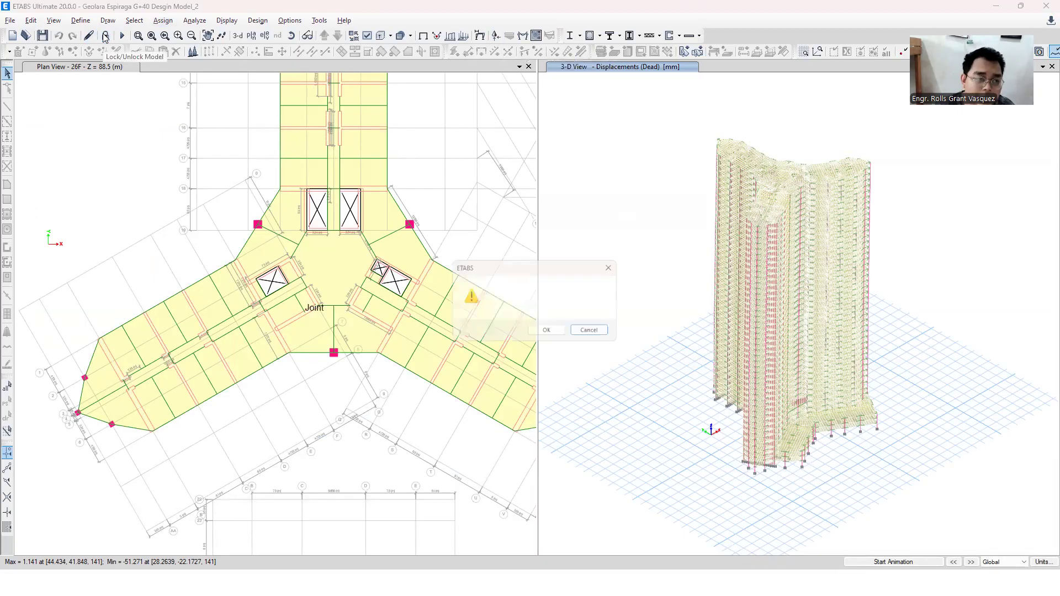
left_click(546, 333)
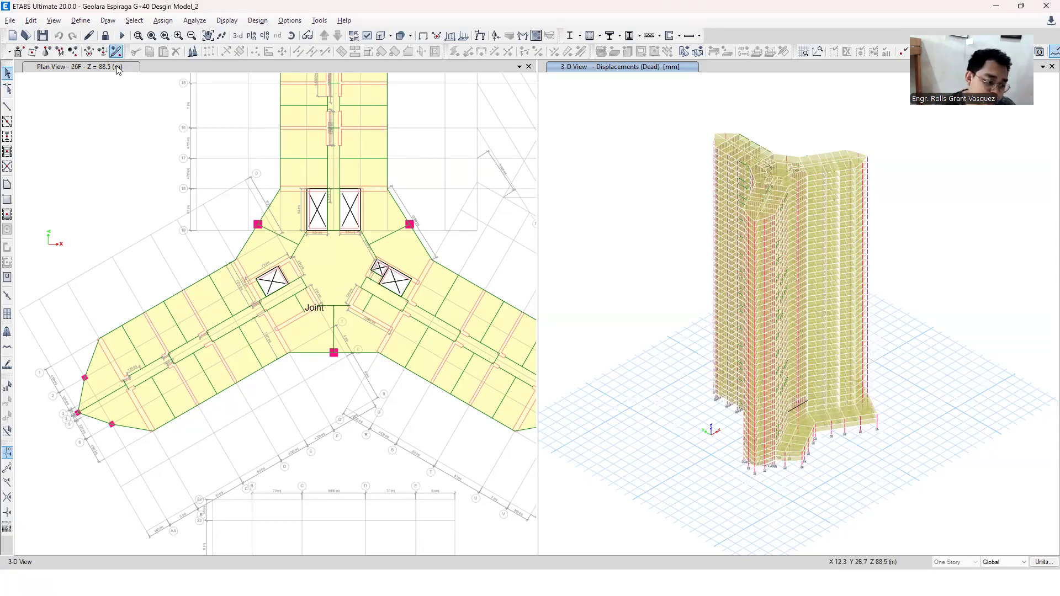
left_click(115, 51)
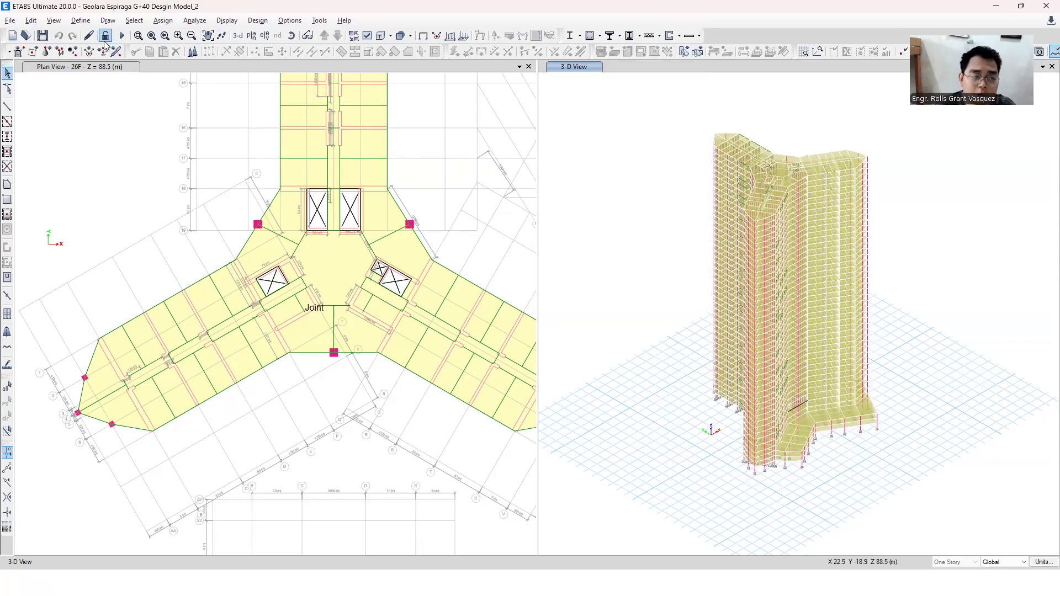
Open the definition of the RSX response spectrum load case for modification.
left_click(80, 21)
left_click(167, 286)
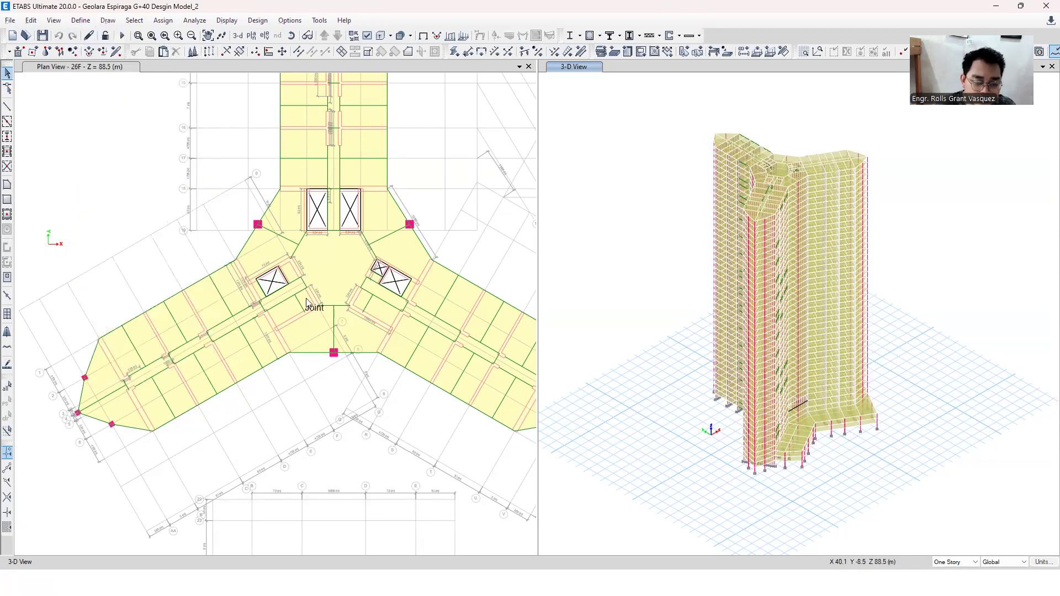
left_click(368, 341)
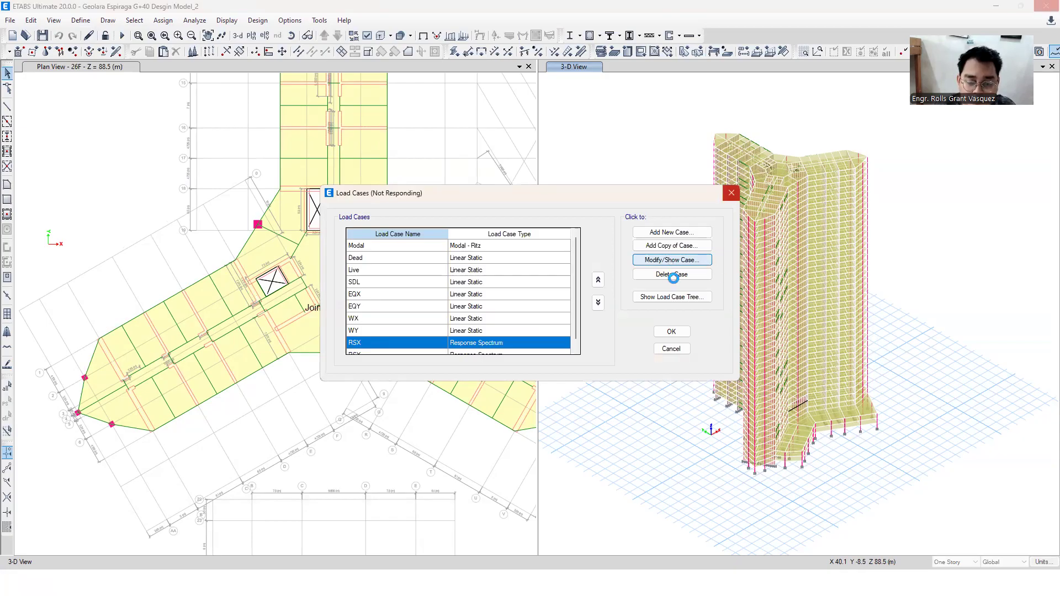
key("super")
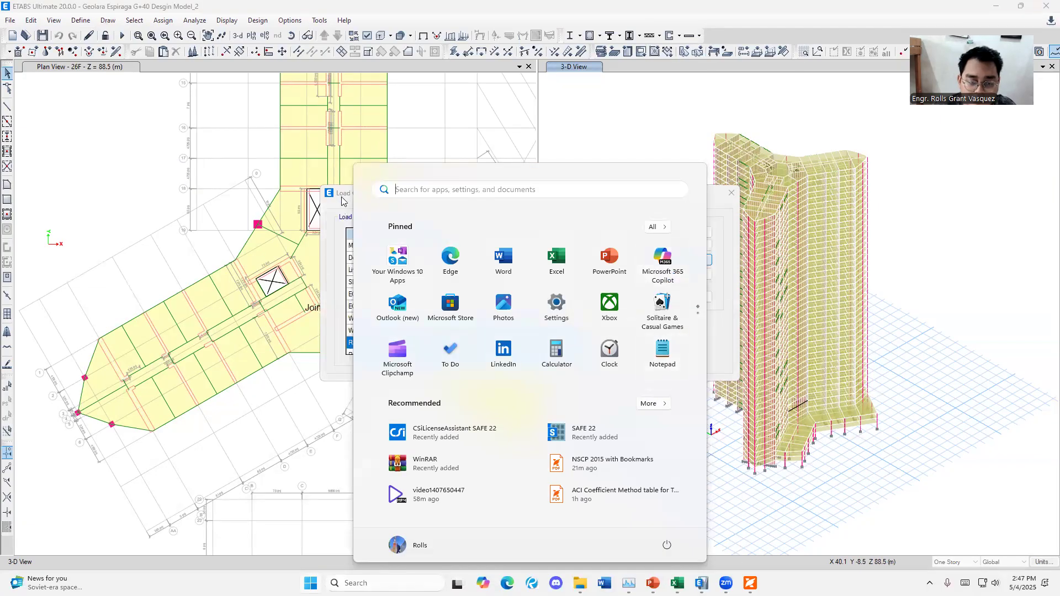
key("super")
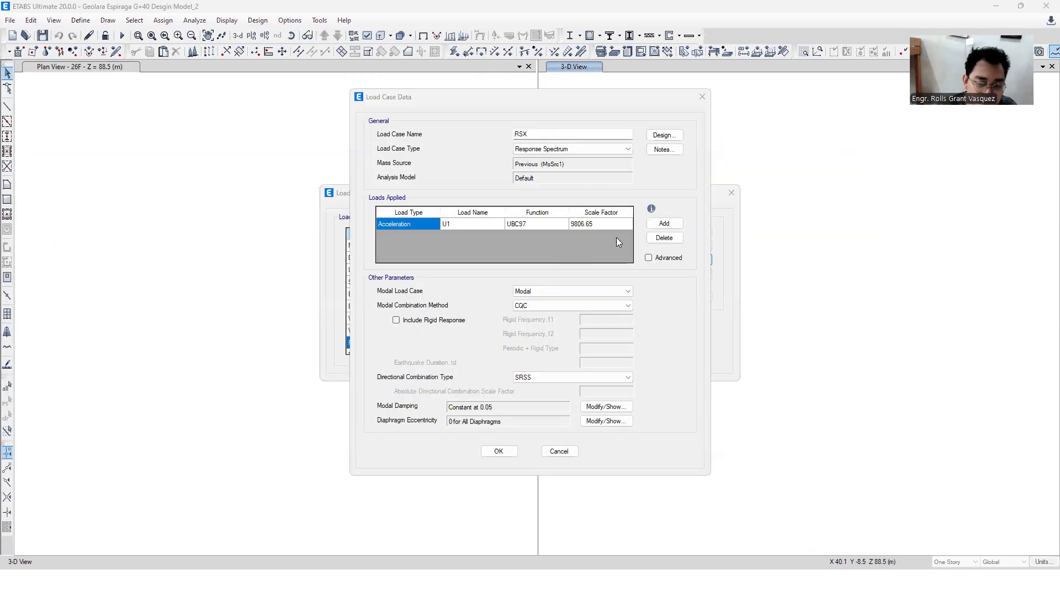
Clear the scale factor of the U1 acceleration load in the RSX load case.
left_click(611, 223)
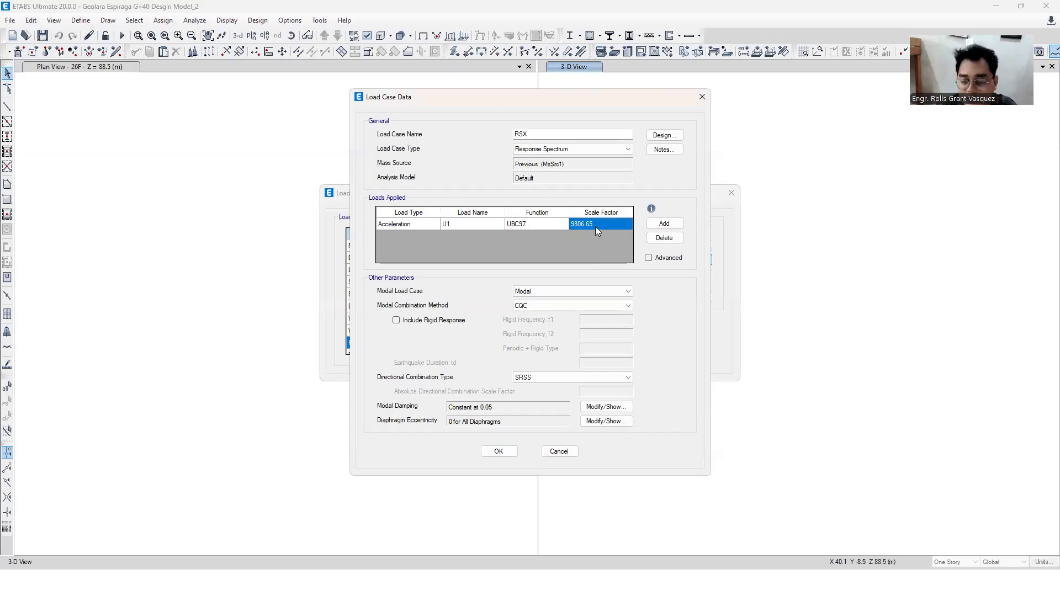
left_click(595, 226)
key("BackSpace")
key("BackSpace")
key("BackSpace")
key("BackSpace")
key("BackSpace")
key("BackSpace")
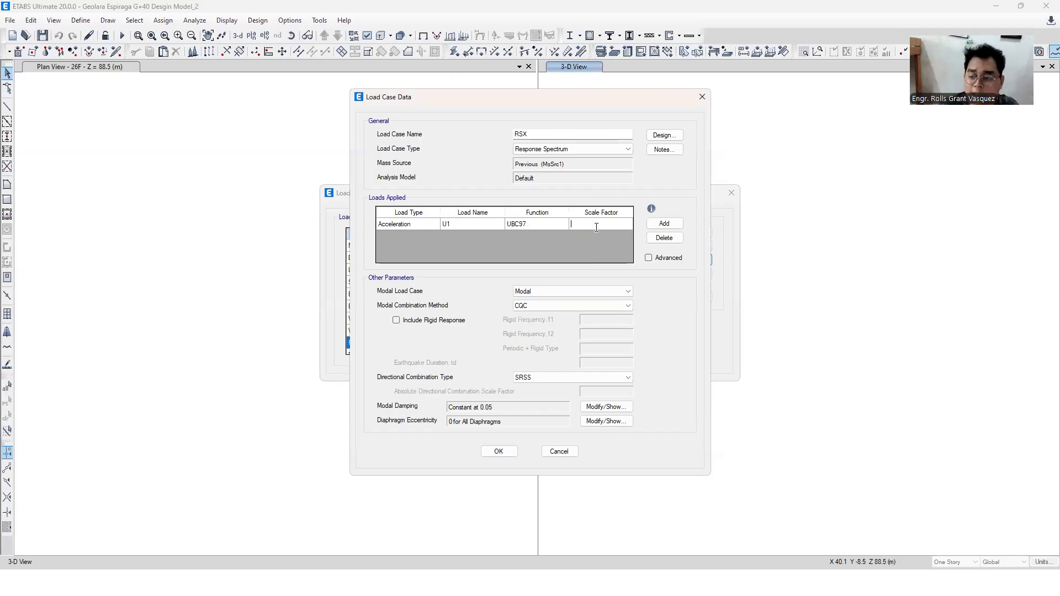
Switch to Excel and copy the New SFx value from cell C6.
key("super")
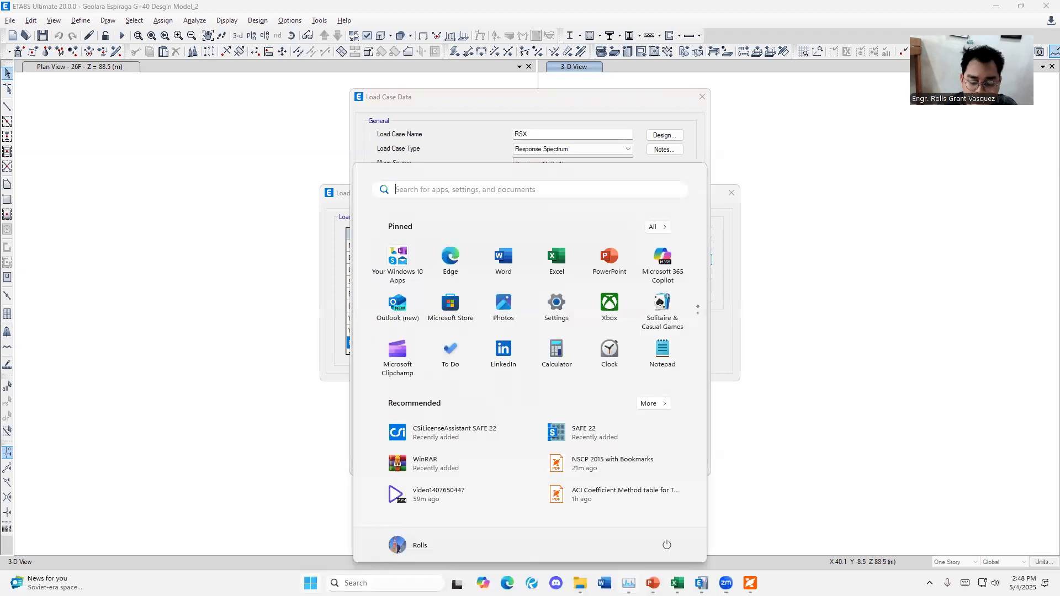
left_click(678, 583)
left_click(296, 317)
double_click(294, 317)
left_click(319, 373)
left_click(315, 318)
key("ctrl+c")
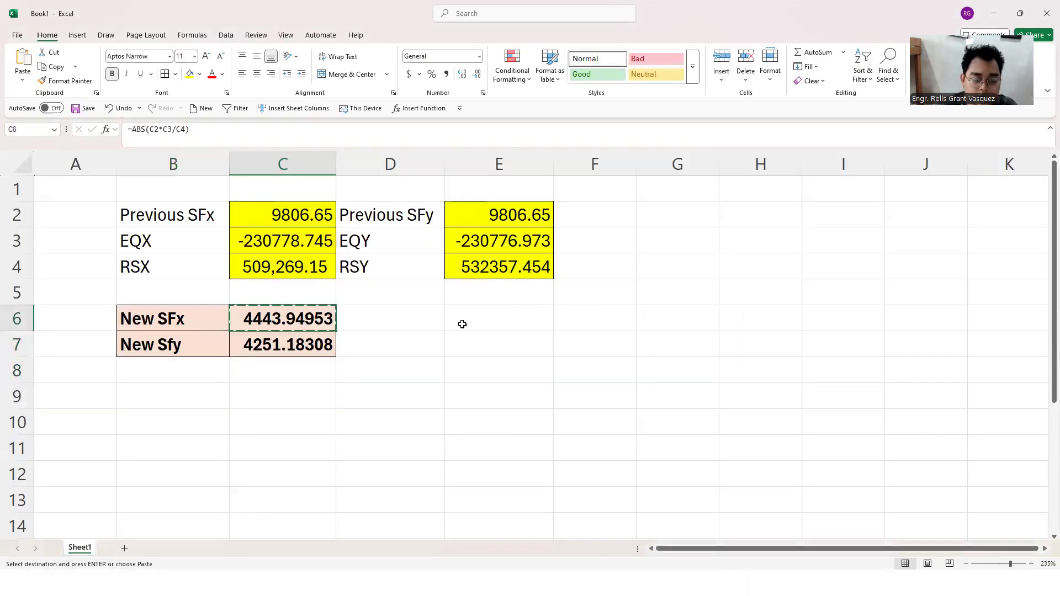
Switch to ETABS, paste the copied New SFx value, 4443.95, as the RSX scale factor for U1 and accept the load case.
key("super")
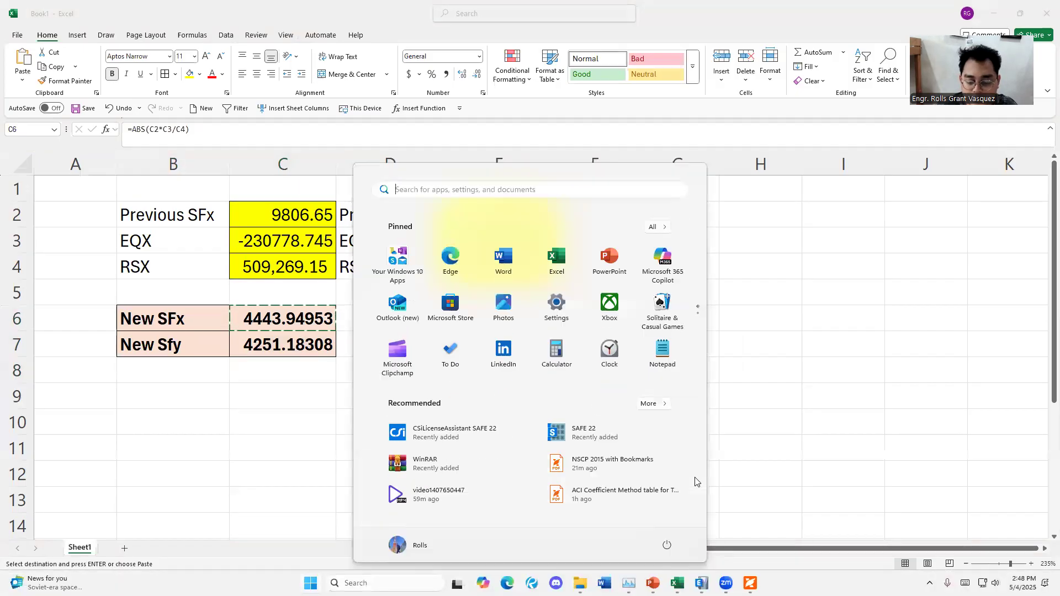
key("super")
key("super")
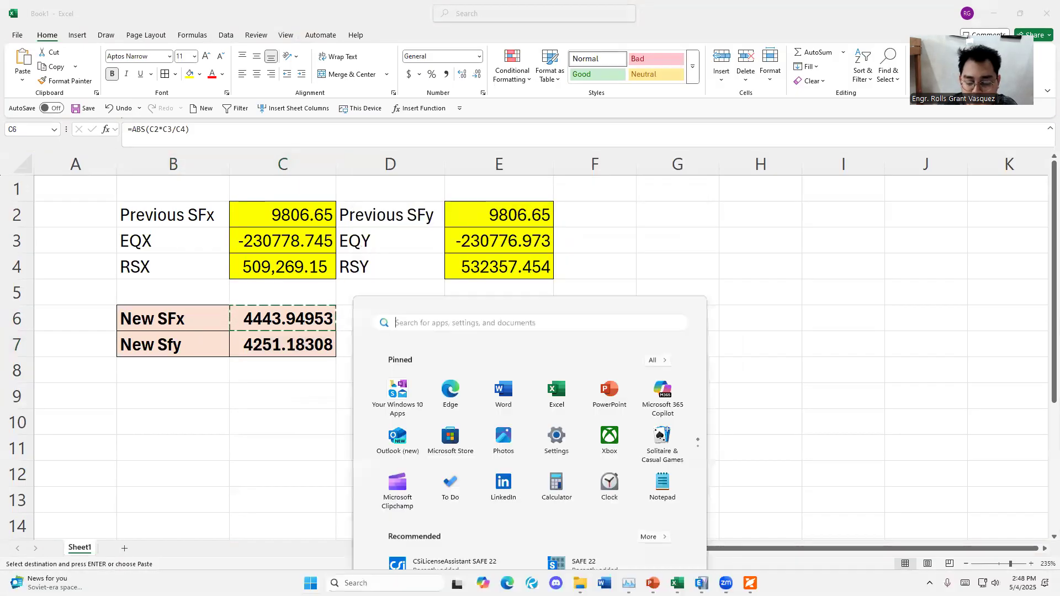
left_click(702, 583)
left_click(595, 224)
key("ctrl+v")
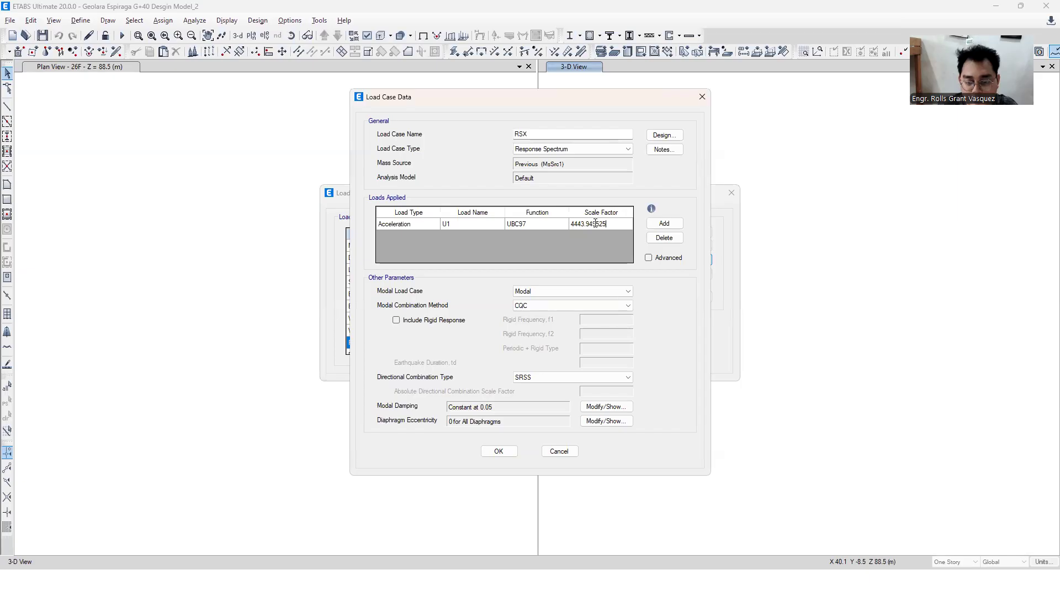
key("Return")
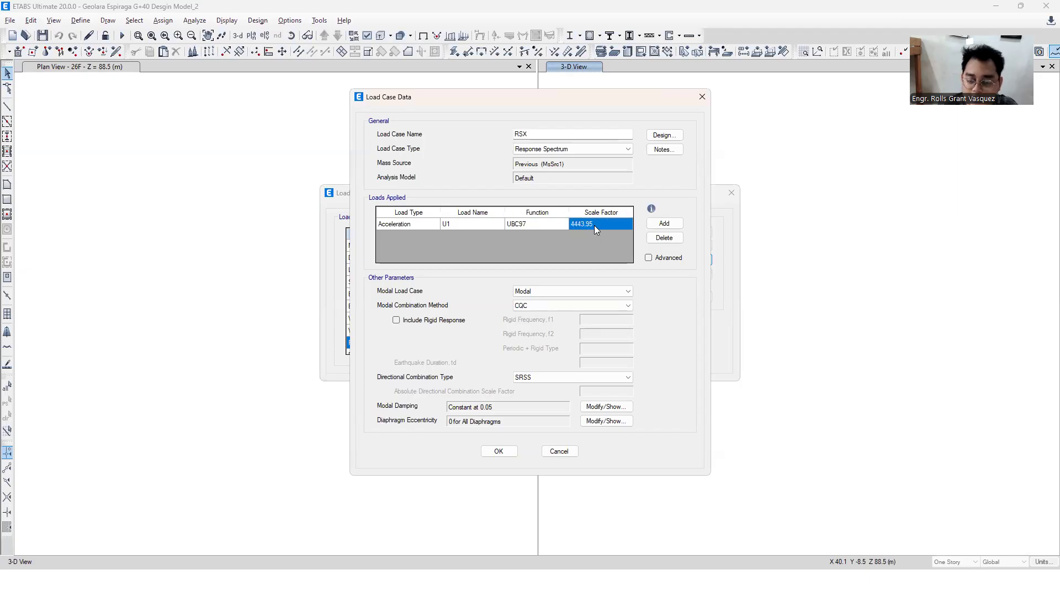
left_click(503, 453)
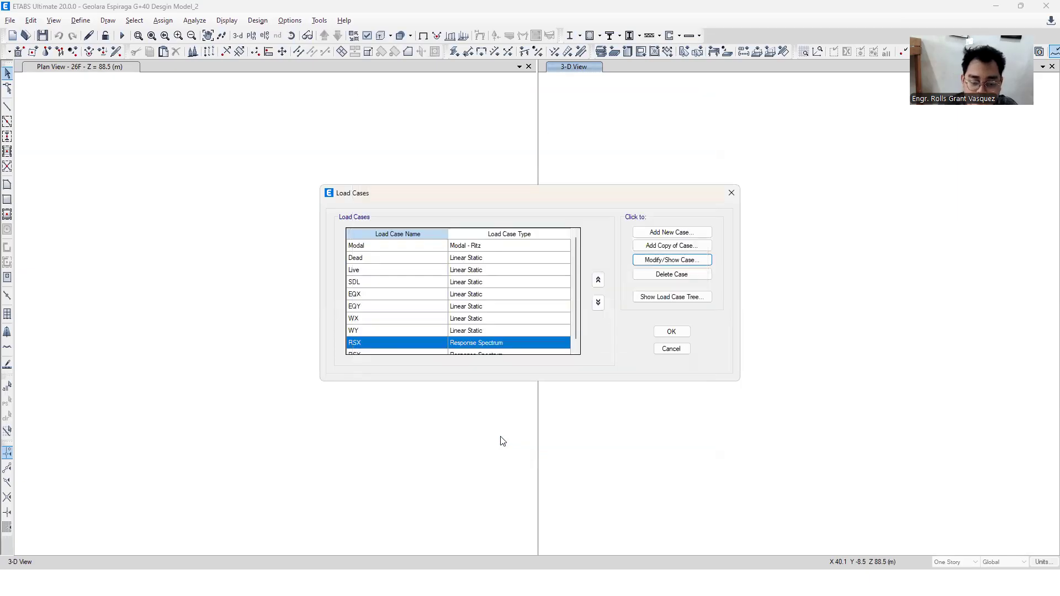
Open the RSY response spectrum load case for modification, with its U2 scale factor ready for editing.
scroll(431, 293, "down", 1)
left_click(398, 344)
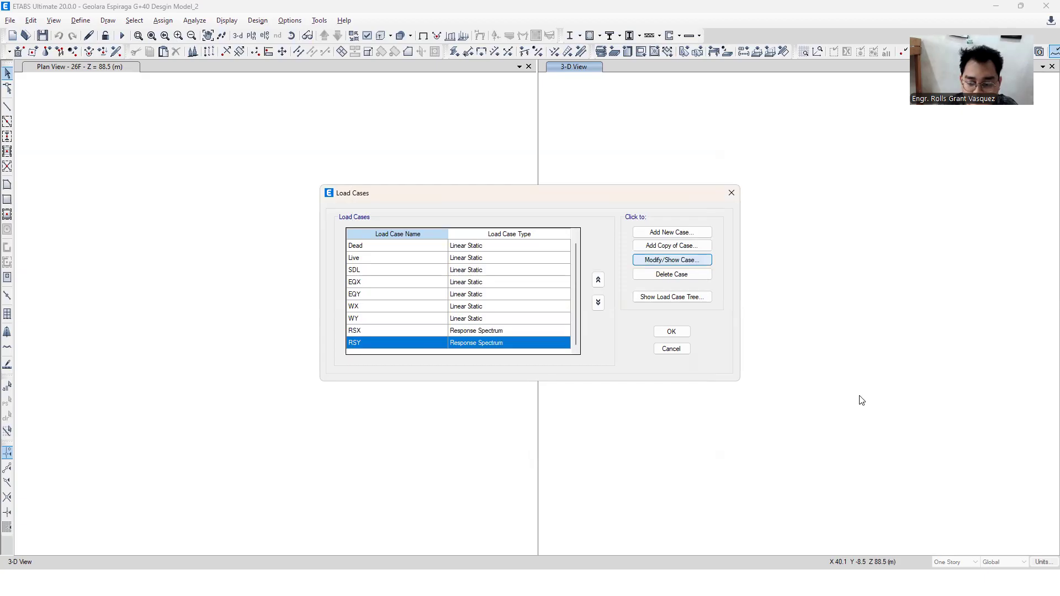
key("Return")
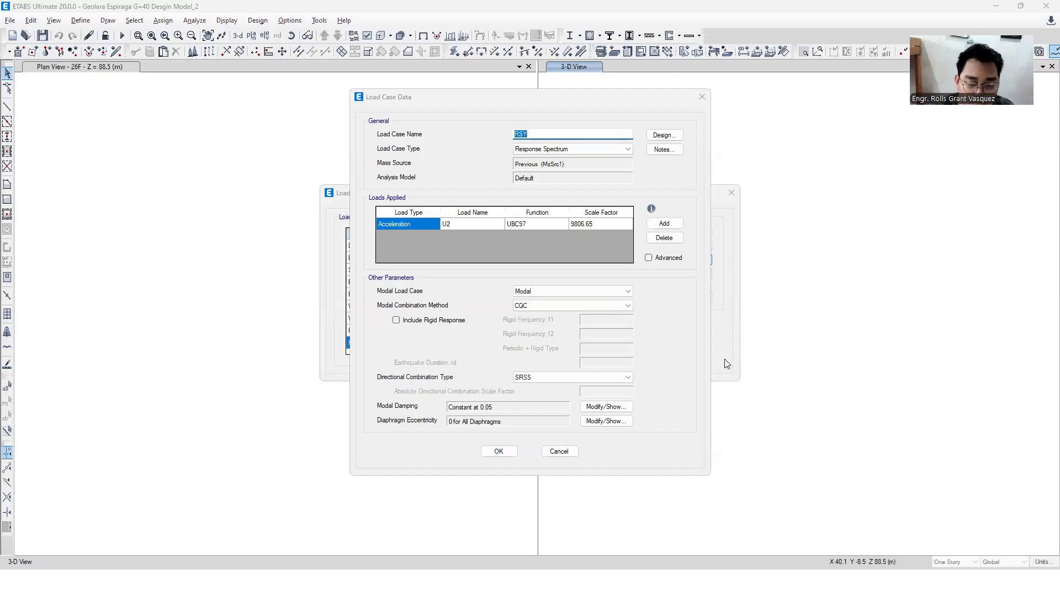
left_click(615, 225)
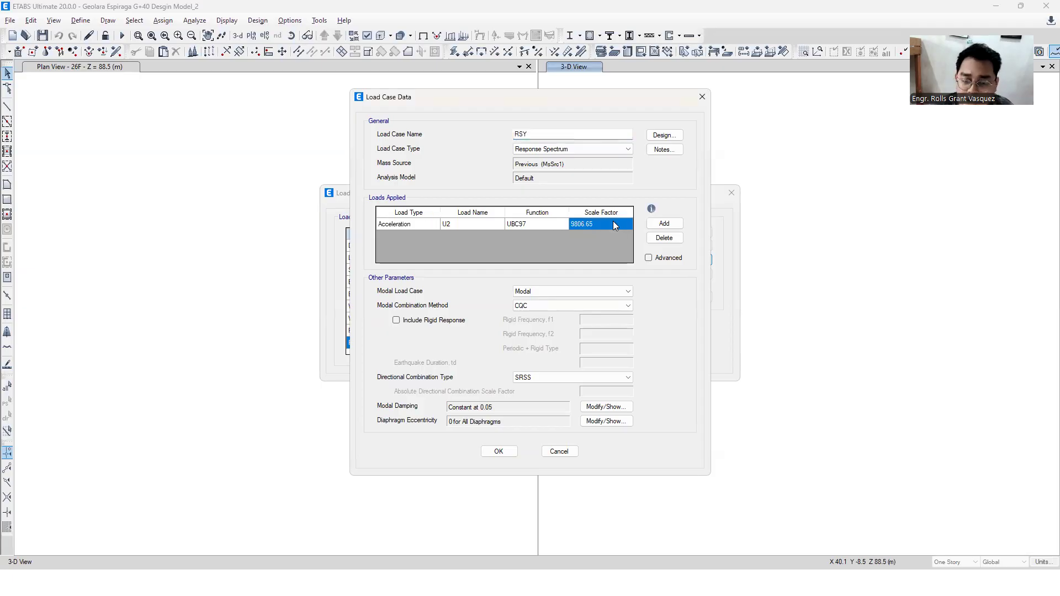
left_click(605, 222)
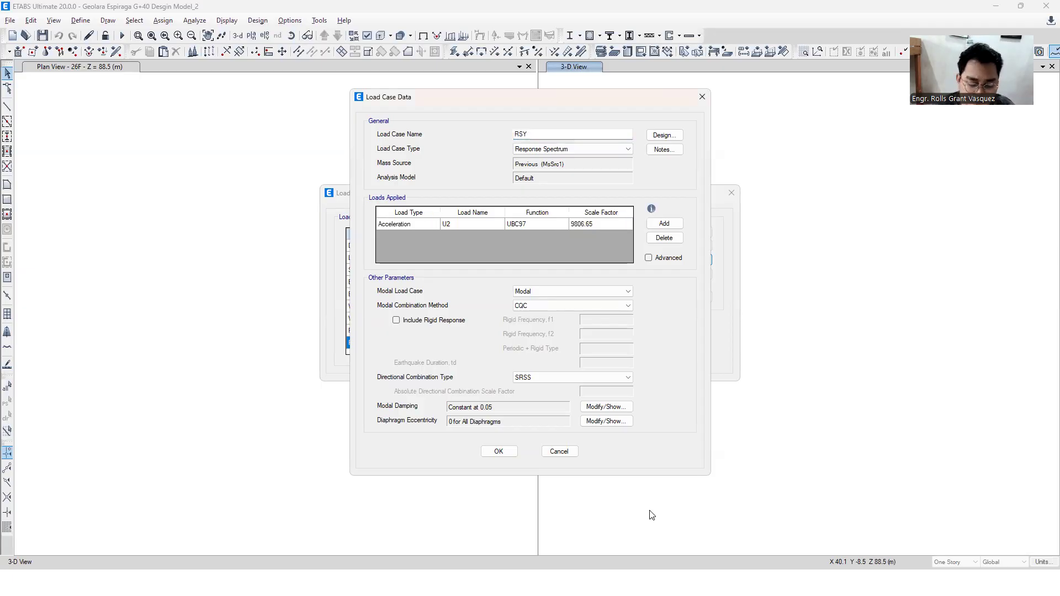
Switch to Excel and copy the New Sfy value from cell C7.
key("super")
key("alt+Tab")
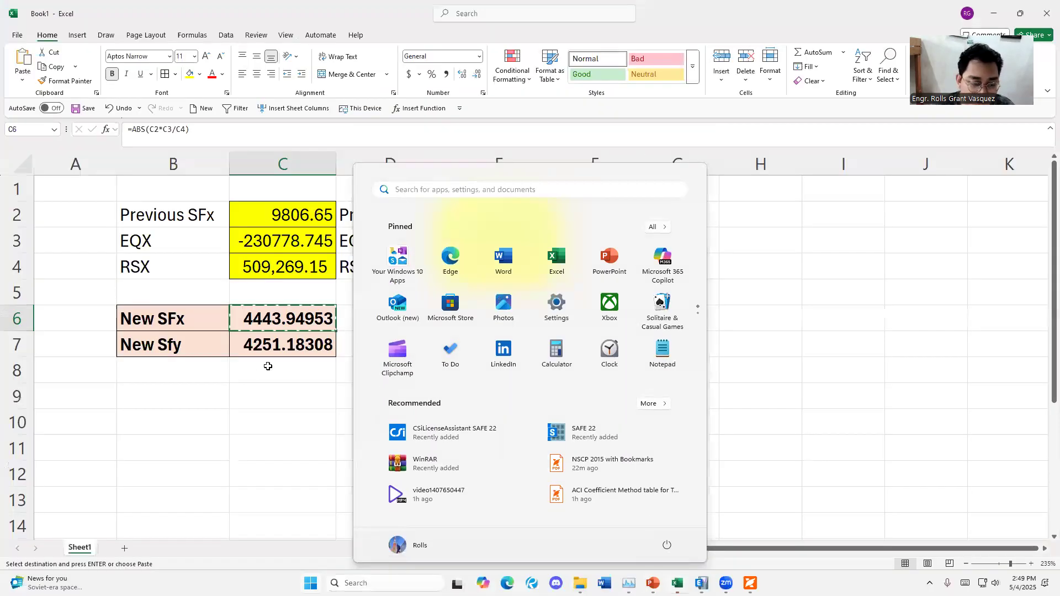
key("Escape")
key("Escape")
left_click(279, 337)
key("ctrl+c")
Switch to ETABS, paste the copied New Sfy value, 4251.18, as the RSY scale factor for U2 and save the load cases.
key("alt+Tab")
double_click(587, 224)
key("ctrl+v")
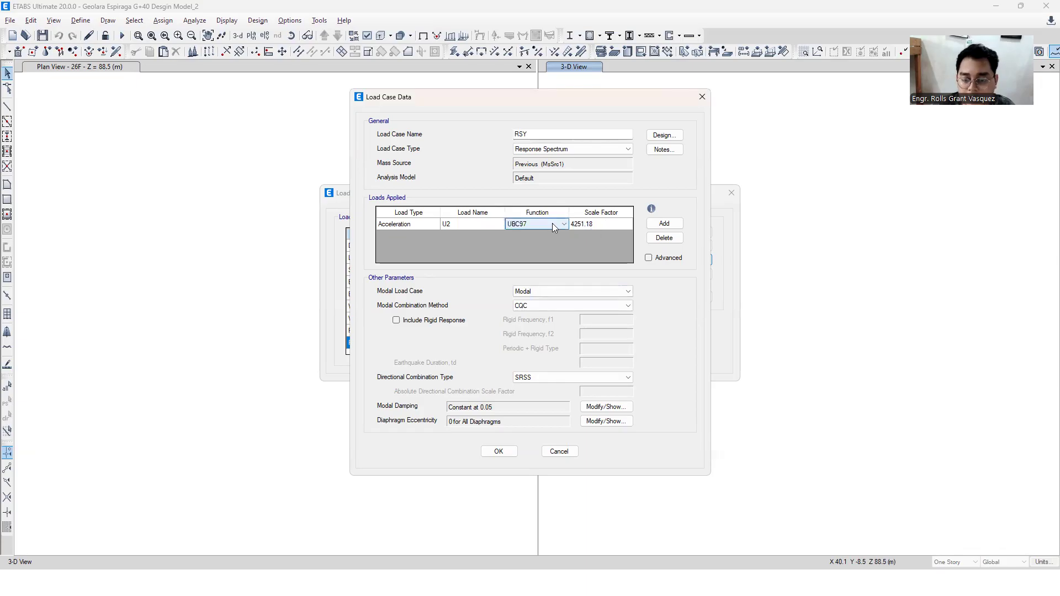
left_click(499, 452)
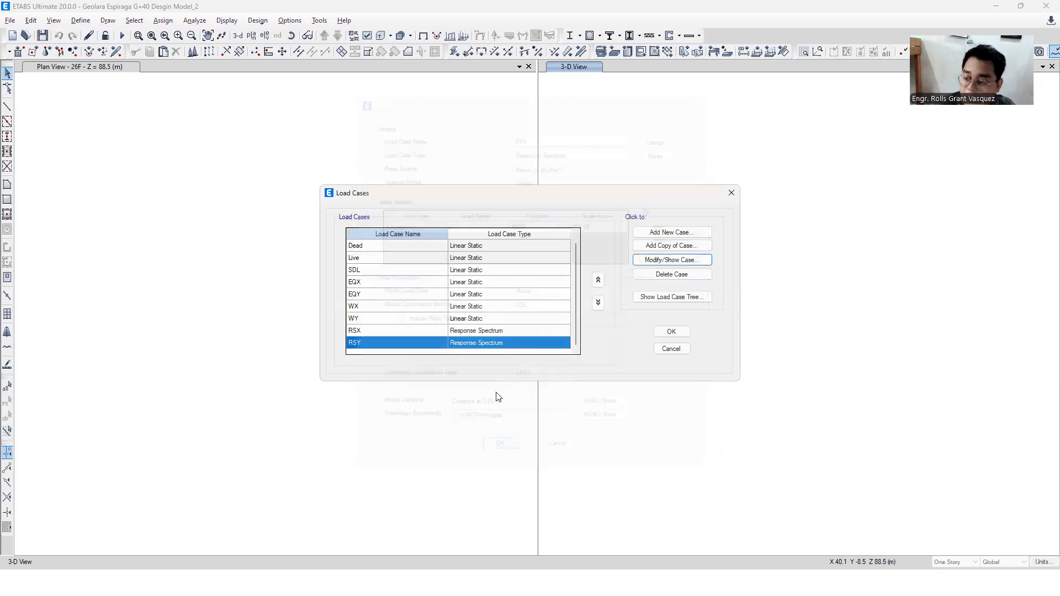
left_click(671, 331)
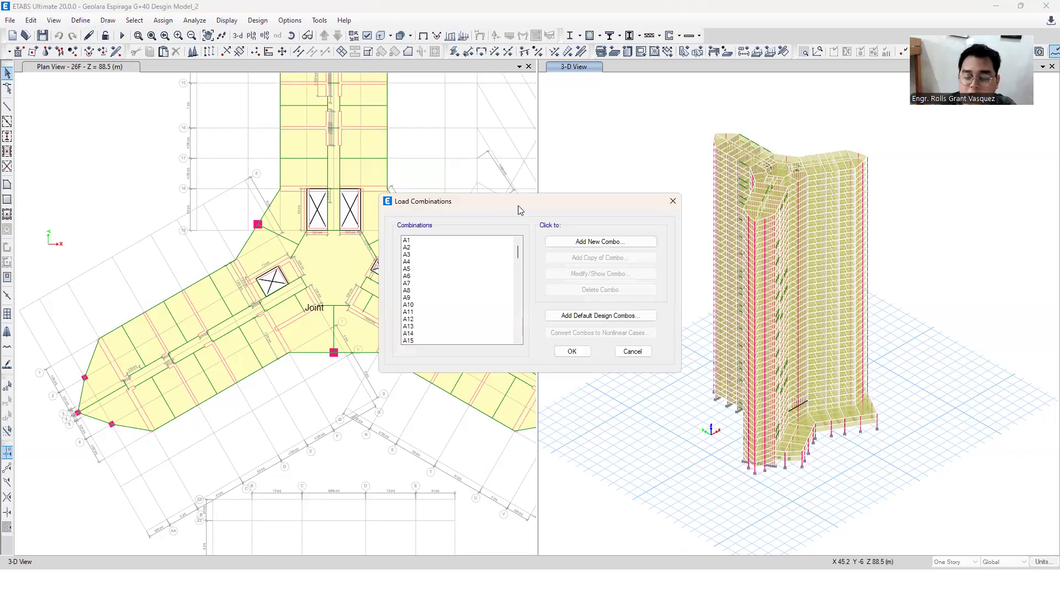
Browse the defined load combinations and open the data of combination U1.
left_click_drag(500, 207, 386, 193)
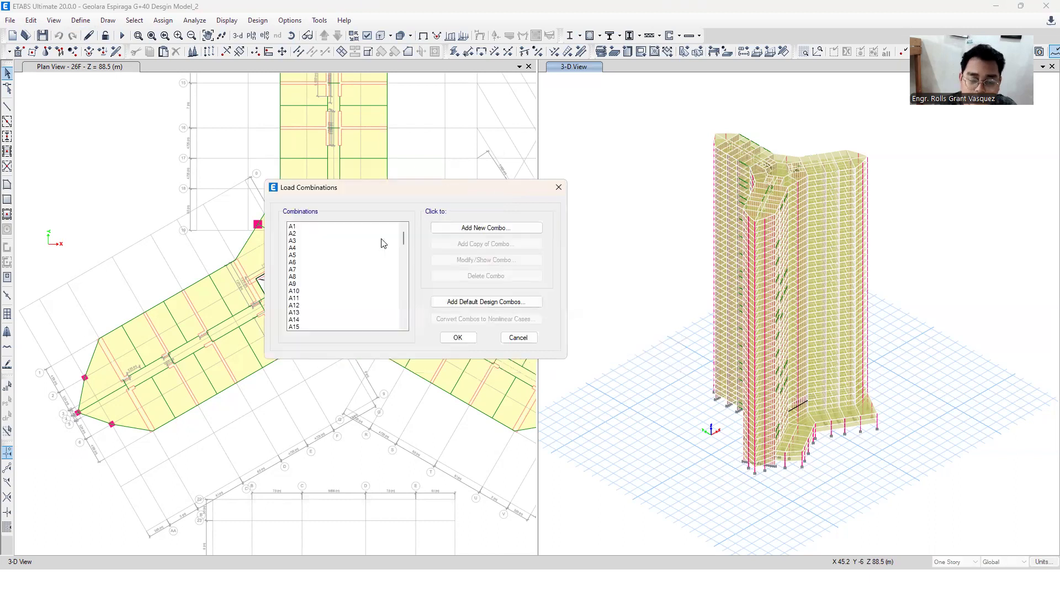
left_click_drag(404, 238, 403, 301)
scroll(373, 274, "up", 3)
left_click(358, 235)
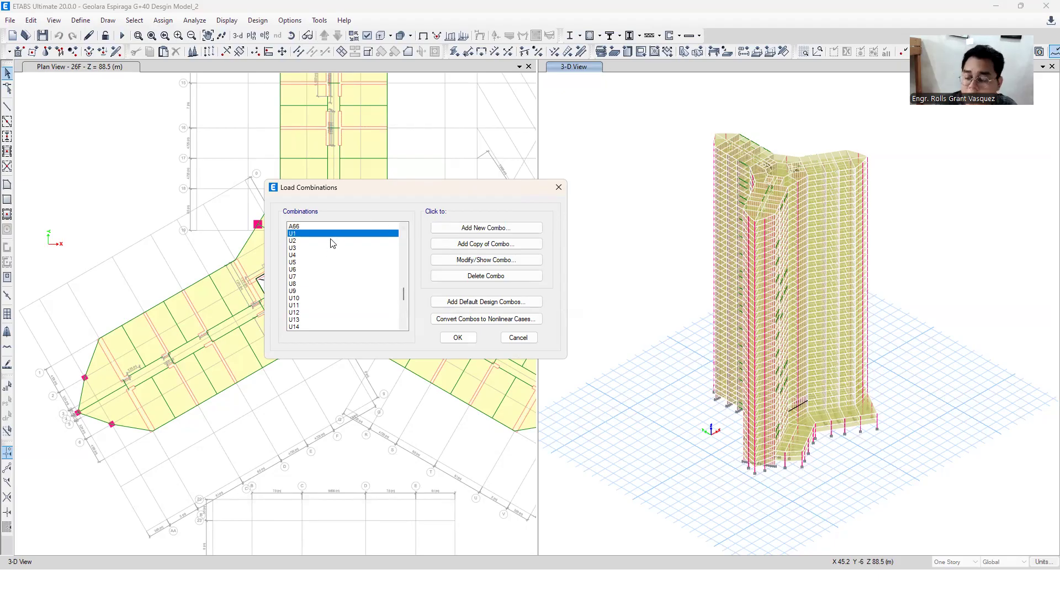
left_click(469, 263)
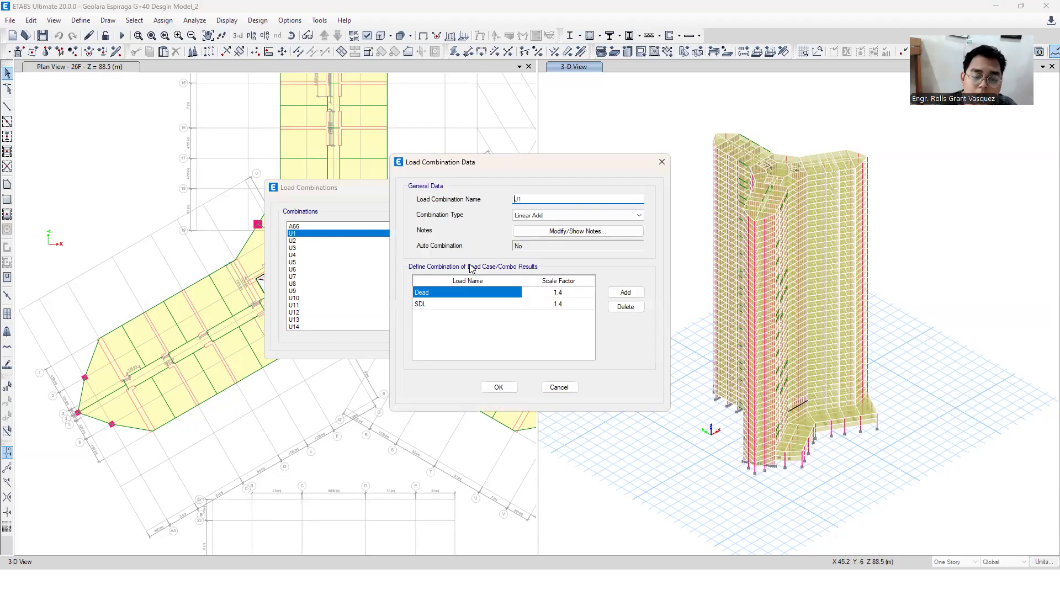
Review the load cases and scale factors of load combinations U2, U3 and U4 one after another.
left_click(662, 162)
left_click(340, 241)
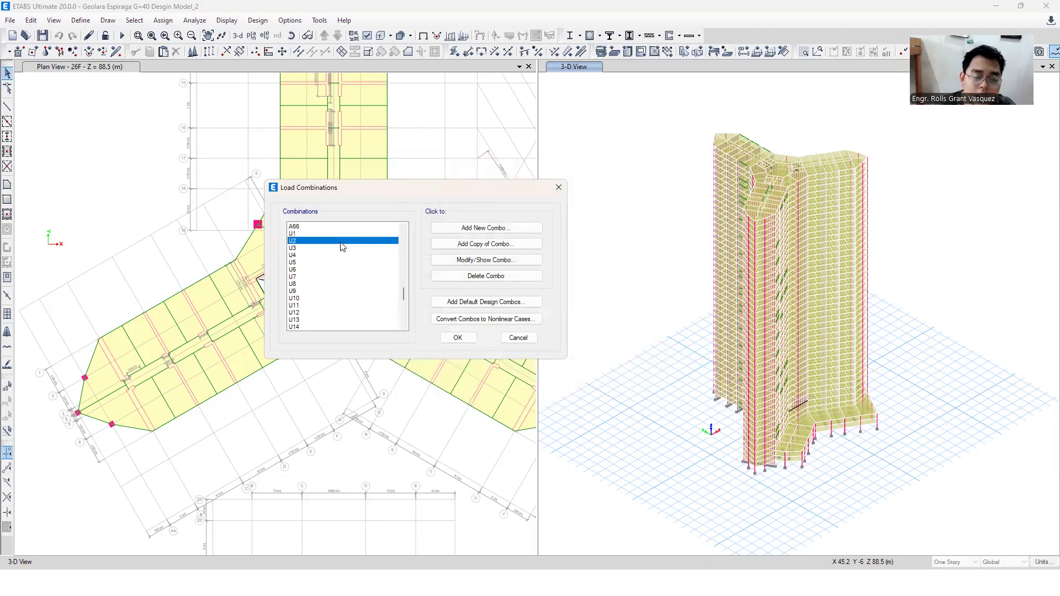
left_click(512, 260)
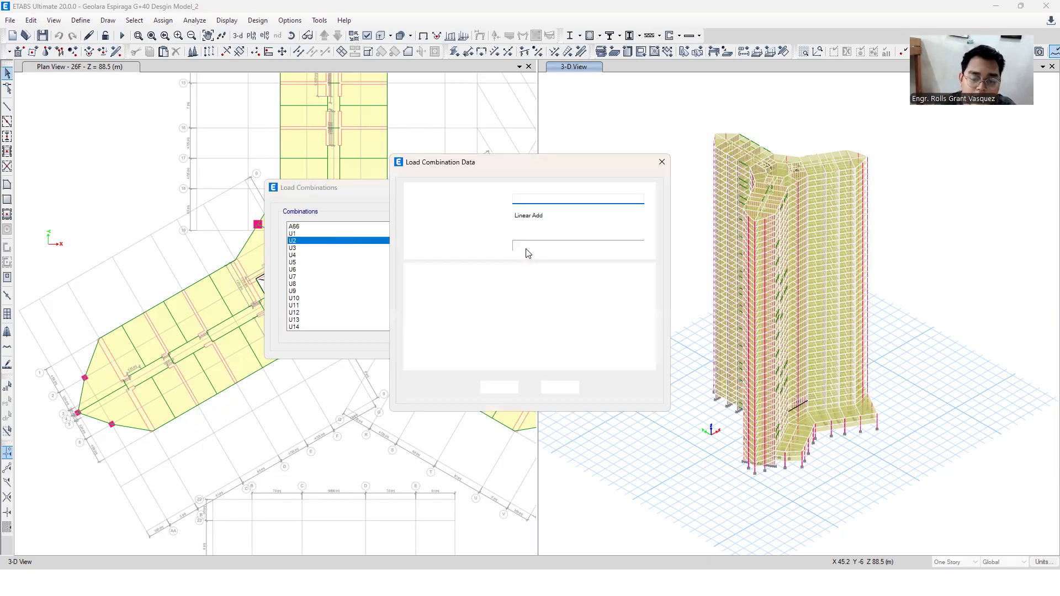
left_click(662, 162)
left_click(310, 248)
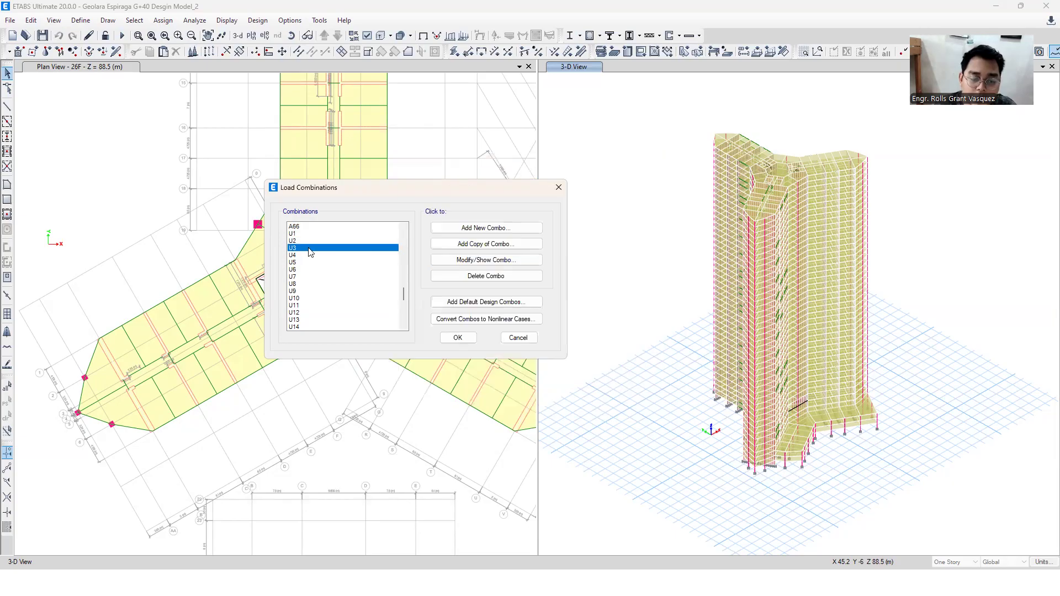
left_click(511, 260)
left_click(662, 162)
left_click(309, 254)
left_click(485, 260)
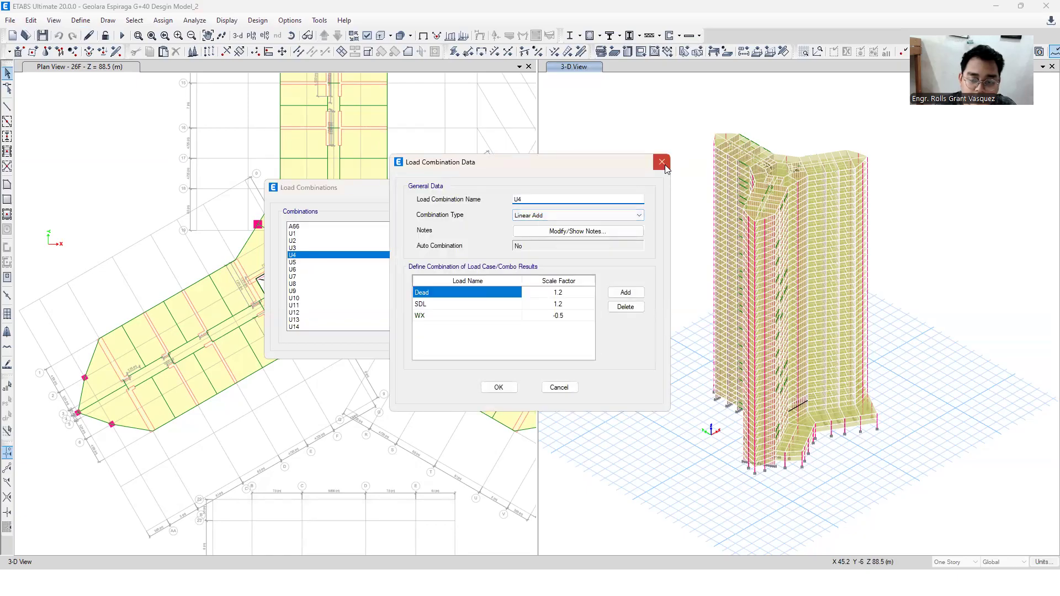
left_click(662, 162)
Examine the data of load combinations U10 and U11, checking U11's Dead scale factor and its EQX entry.
left_click(307, 298)
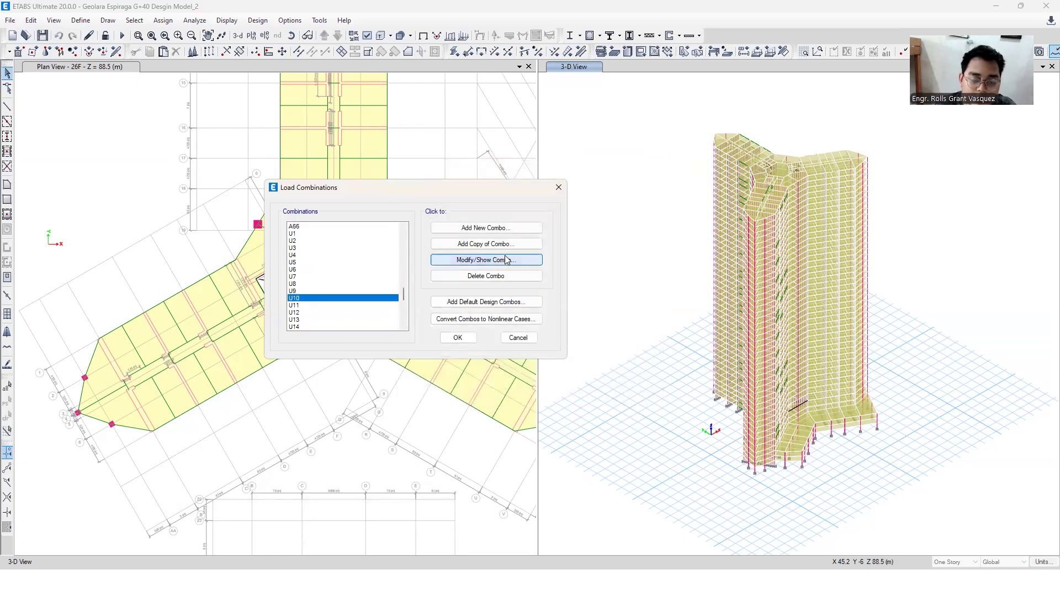
left_click(506, 260)
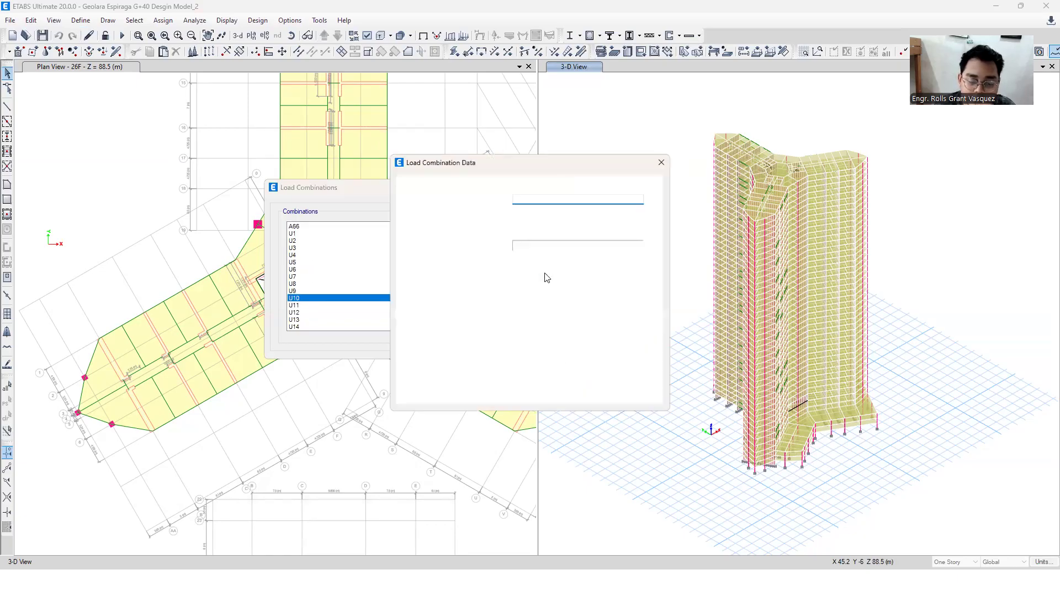
left_click(662, 161)
left_click(308, 305)
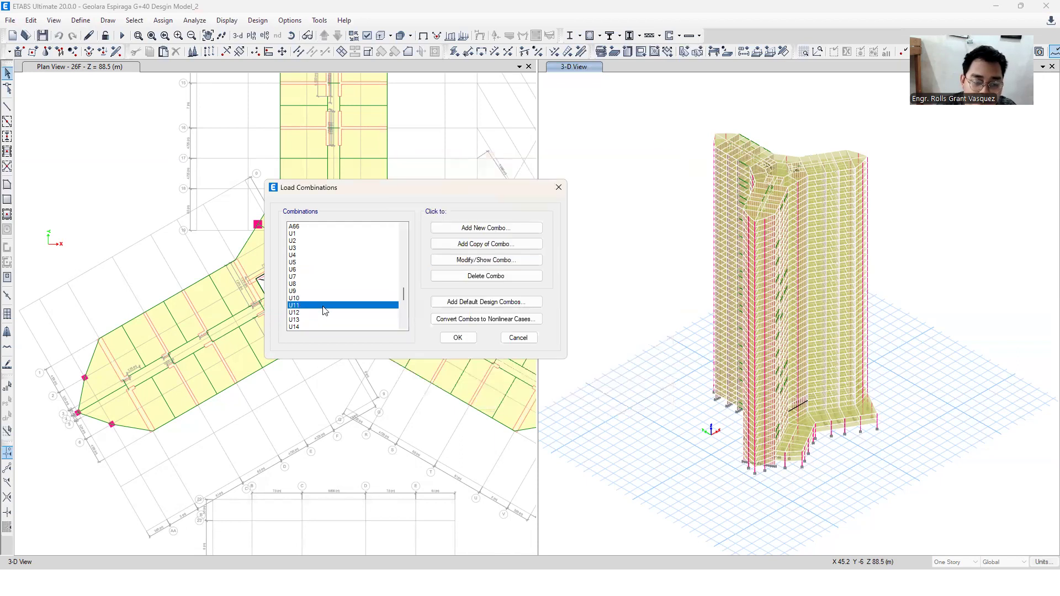
left_click(493, 260)
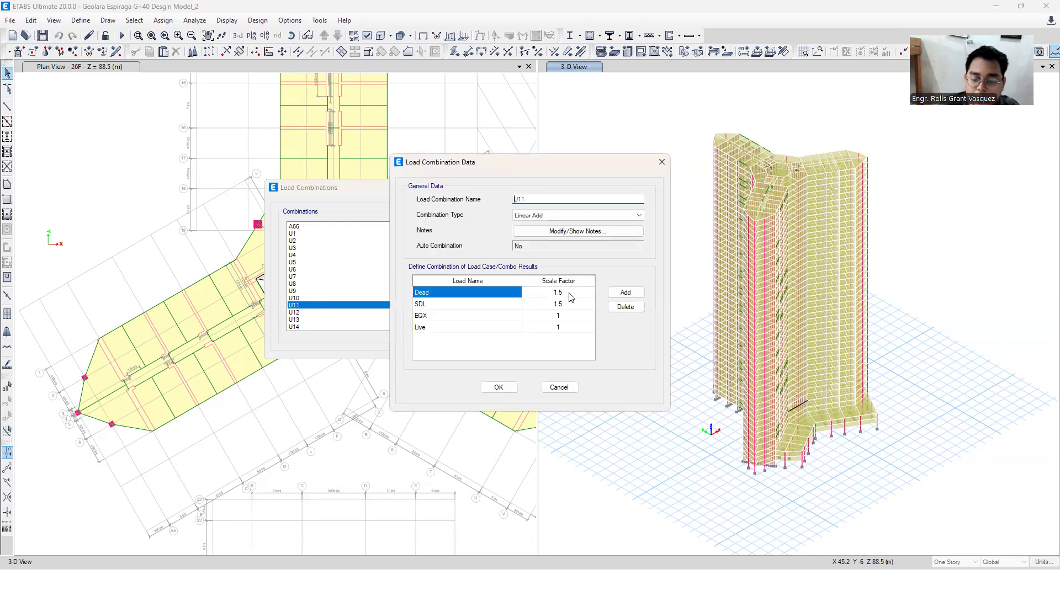
left_click(574, 297)
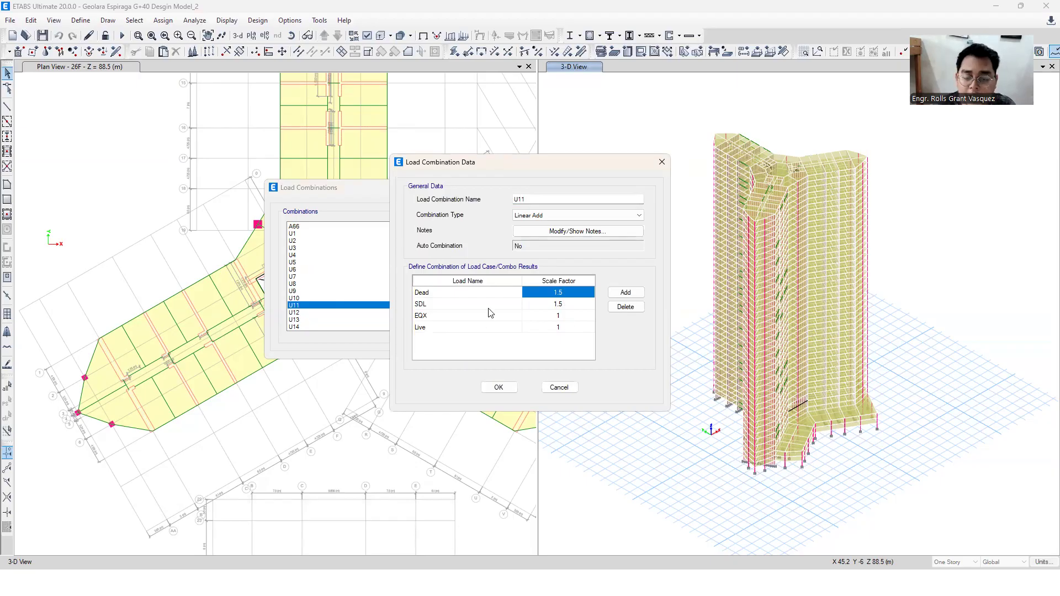
left_click(434, 324)
left_click(446, 316)
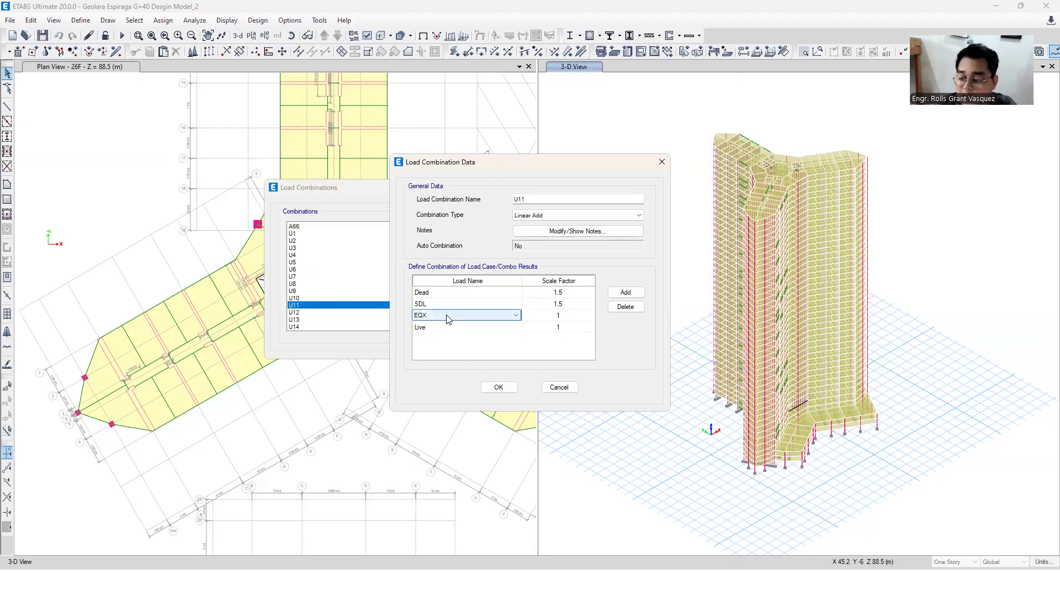
left_click(448, 318)
left_click(448, 318)
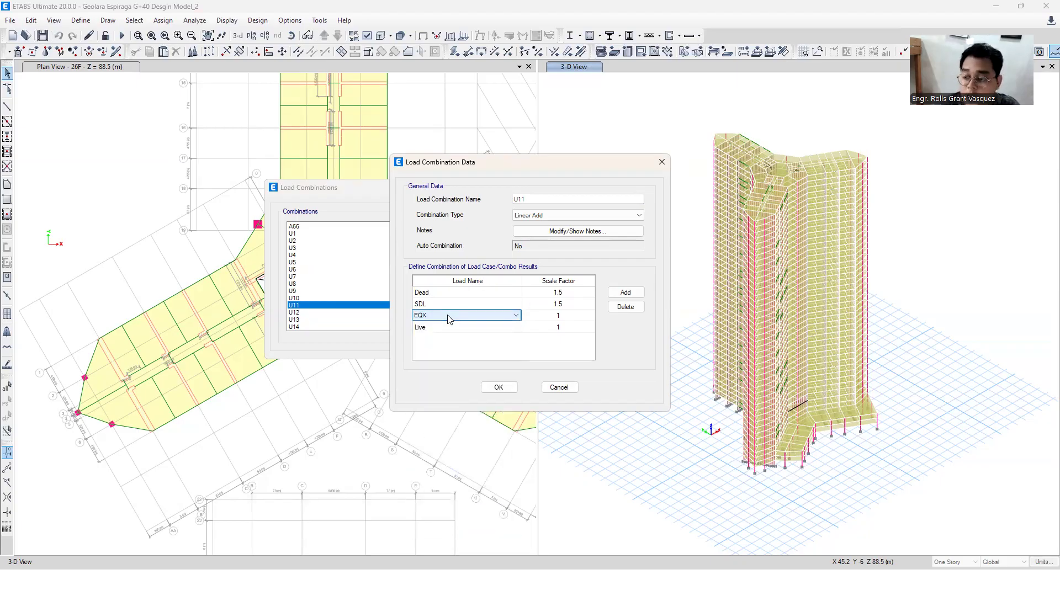
left_click(662, 162)
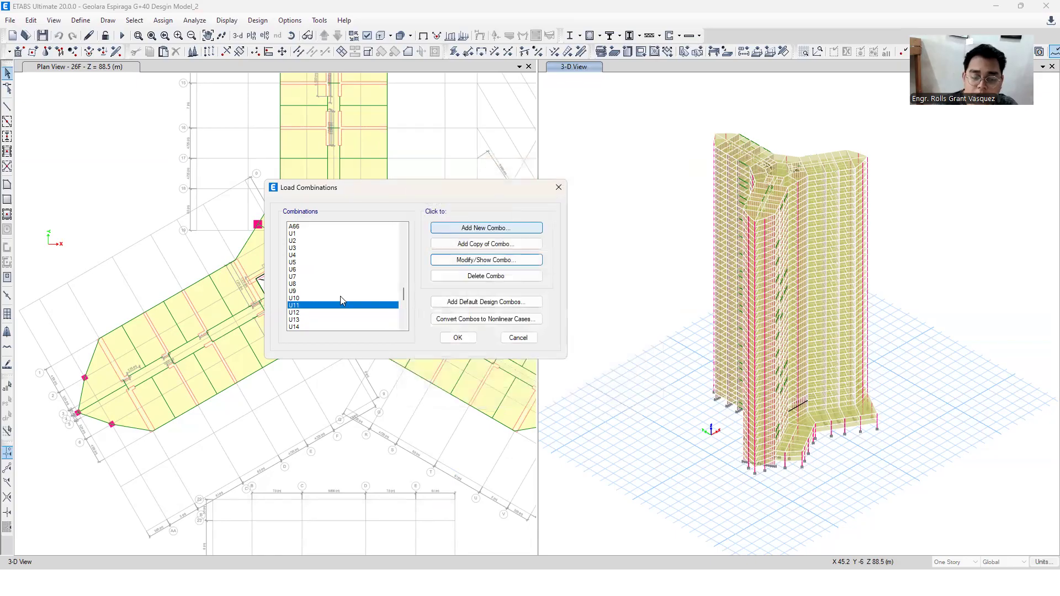
Add a copy of combination U11 named U11-1, with its EQX load replaced by RSX, and save it.
left_click(474, 248)
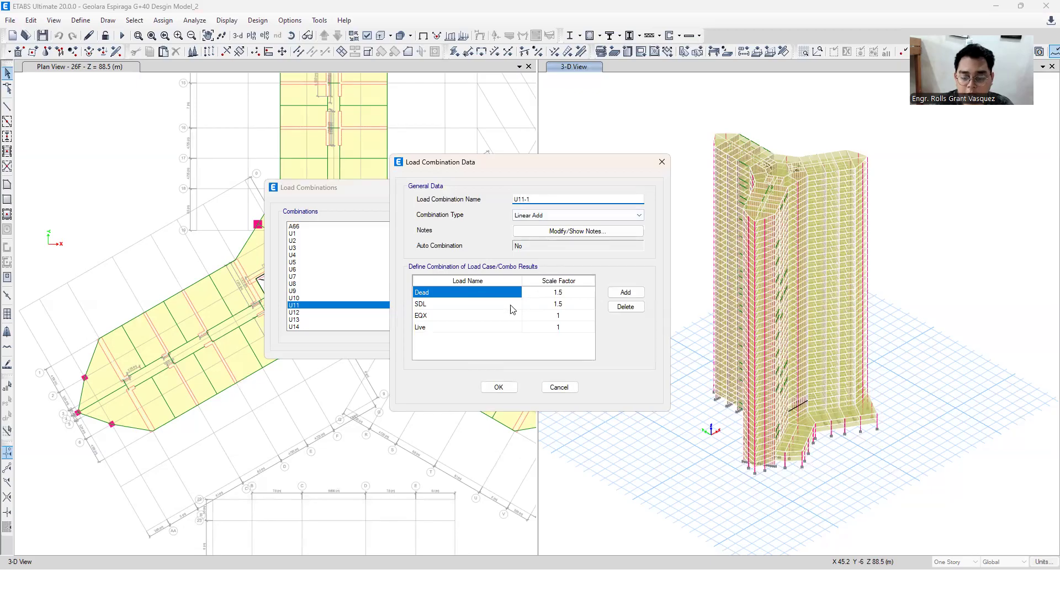
left_click(484, 314)
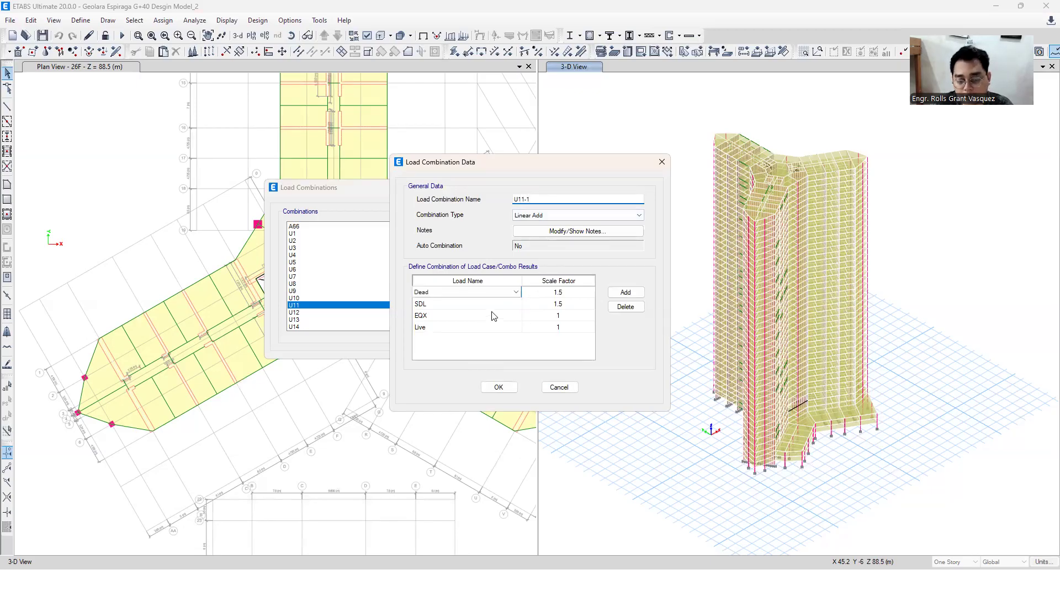
left_click(492, 315)
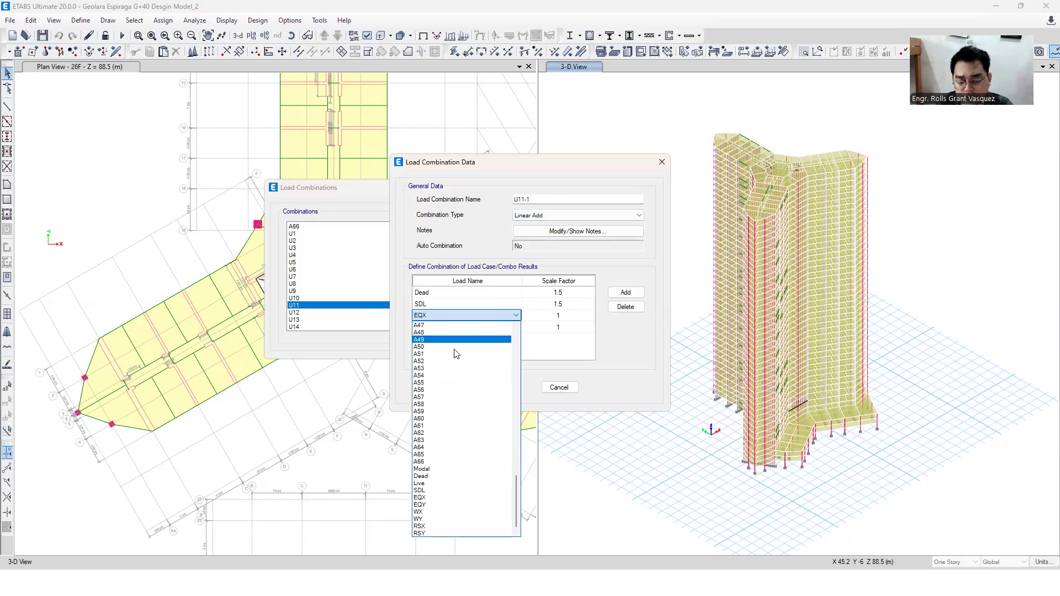
left_click(433, 526)
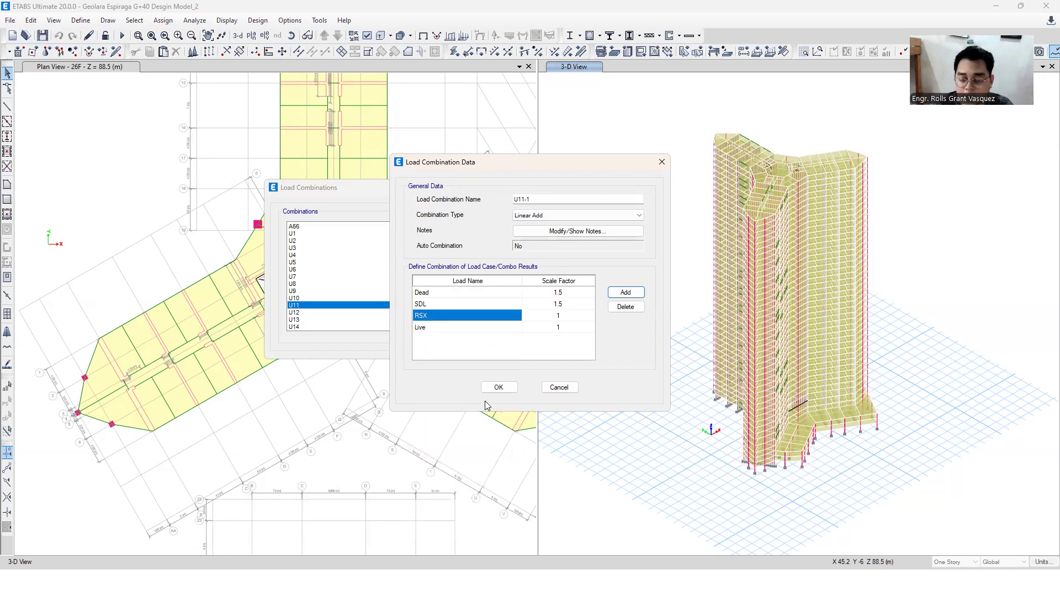
left_click(498, 387)
Replace the EQX load with RSX directly in combination U12 and save it.
left_click(324, 312)
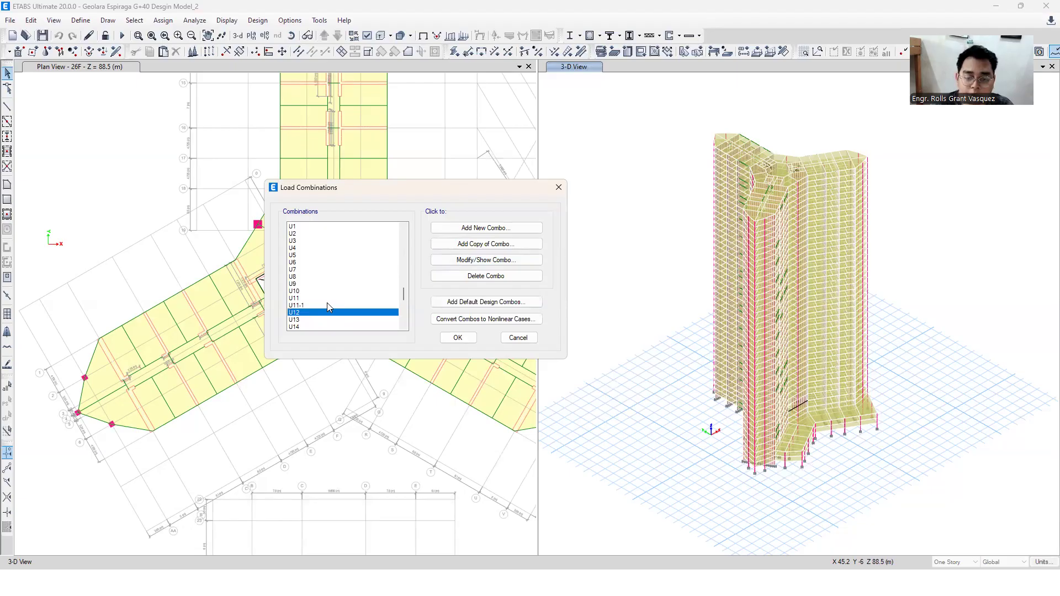
left_click(456, 259)
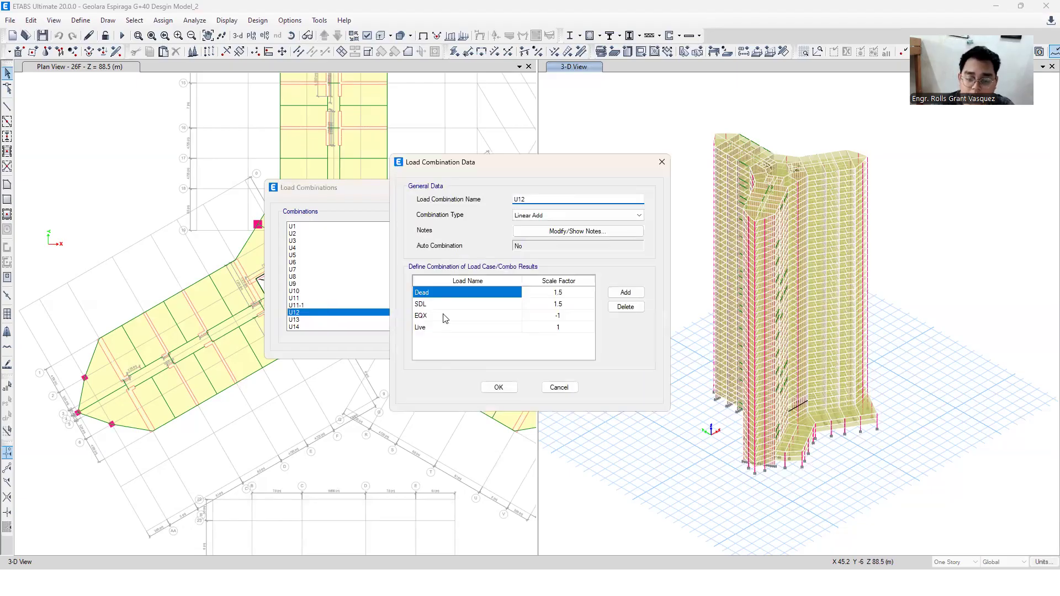
left_click(476, 316)
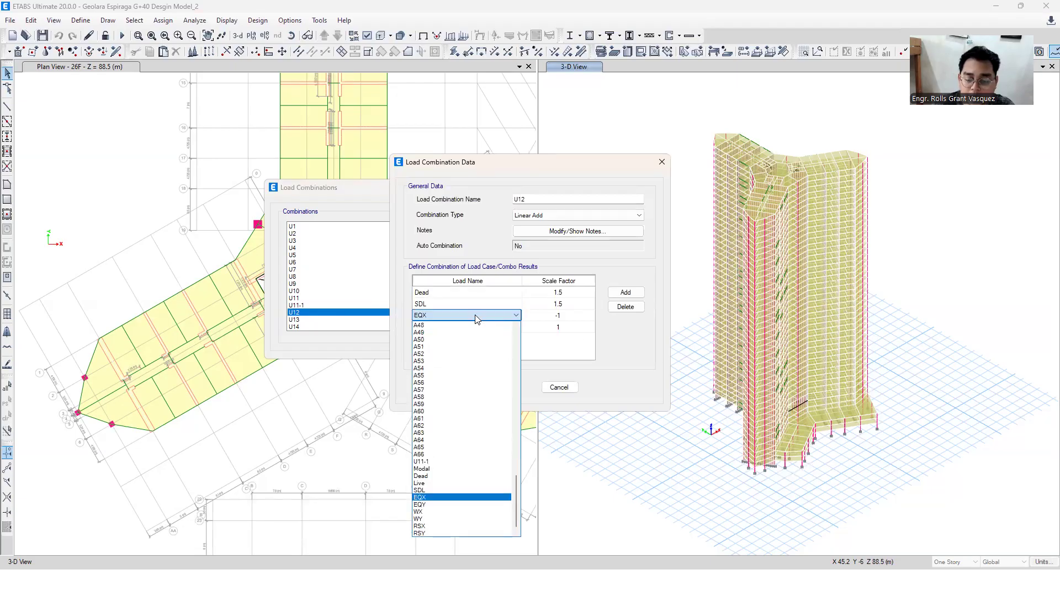
left_click(437, 526)
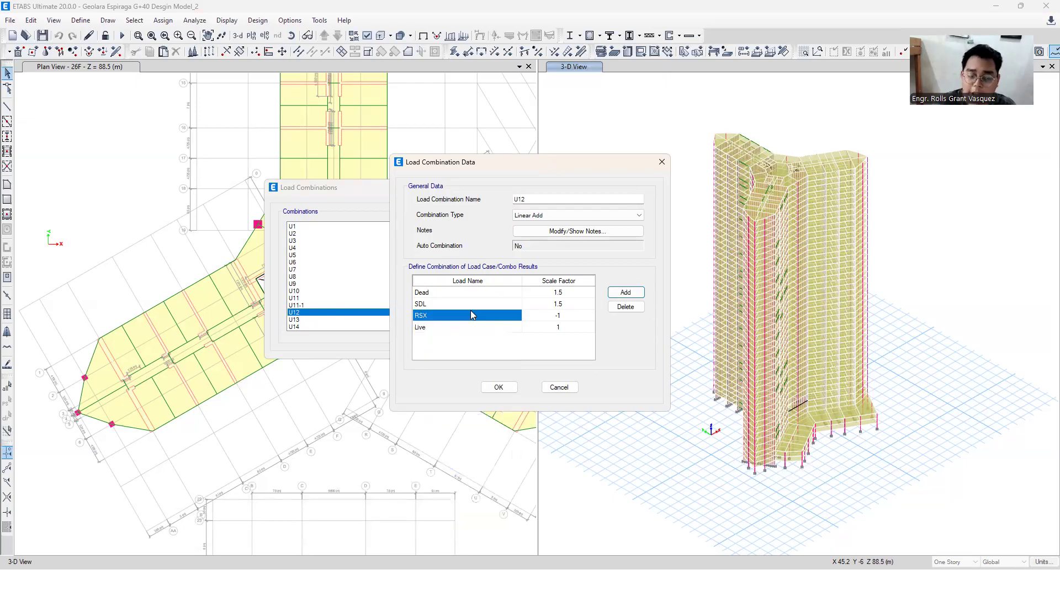
left_click(498, 386)
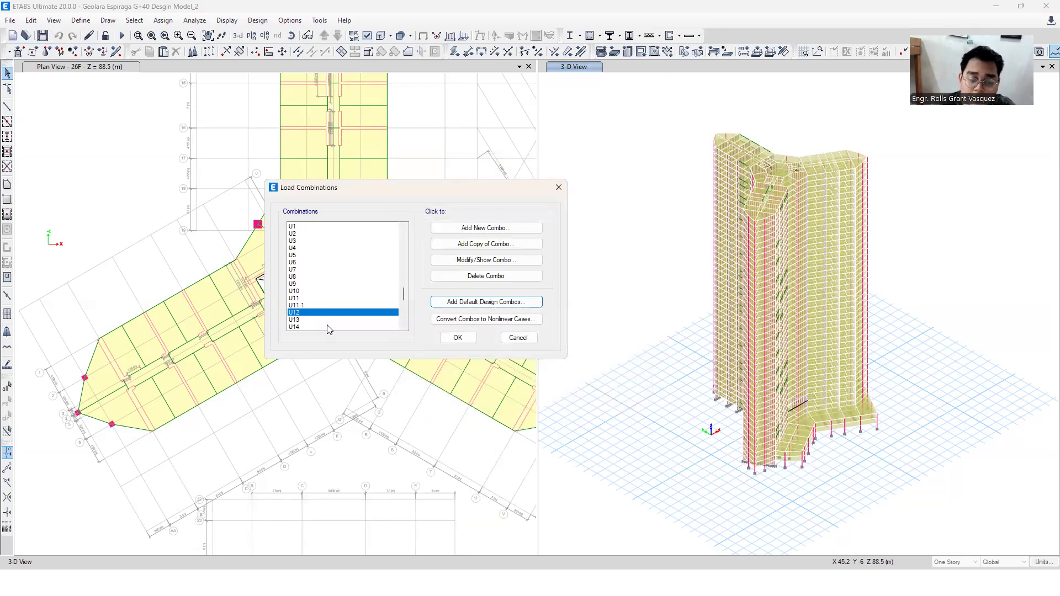
scroll(323, 308, "down", 1)
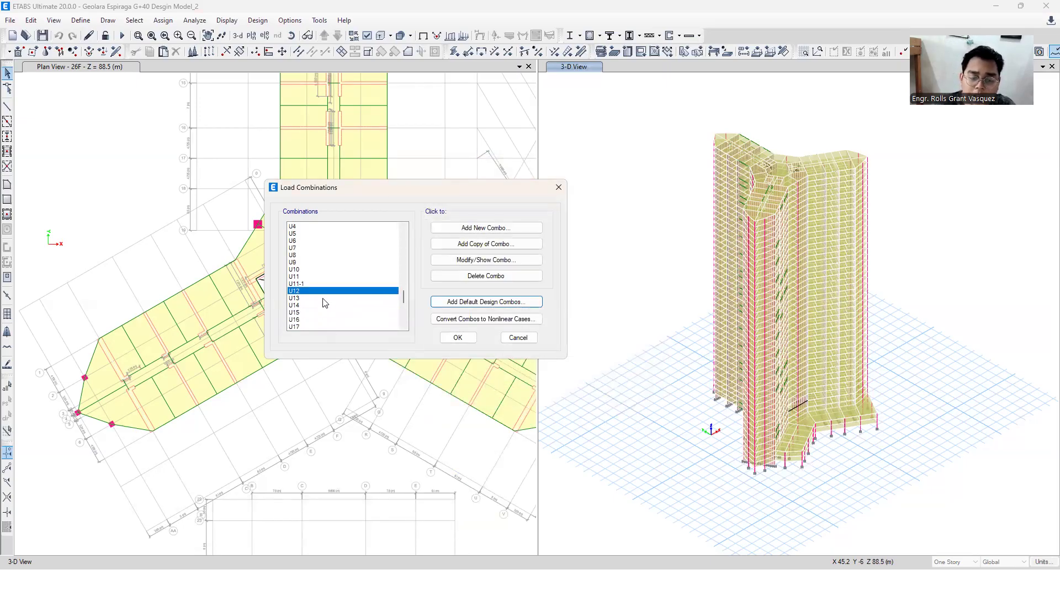
scroll(324, 299, "down", 3)
scroll(324, 299, "up", 3)
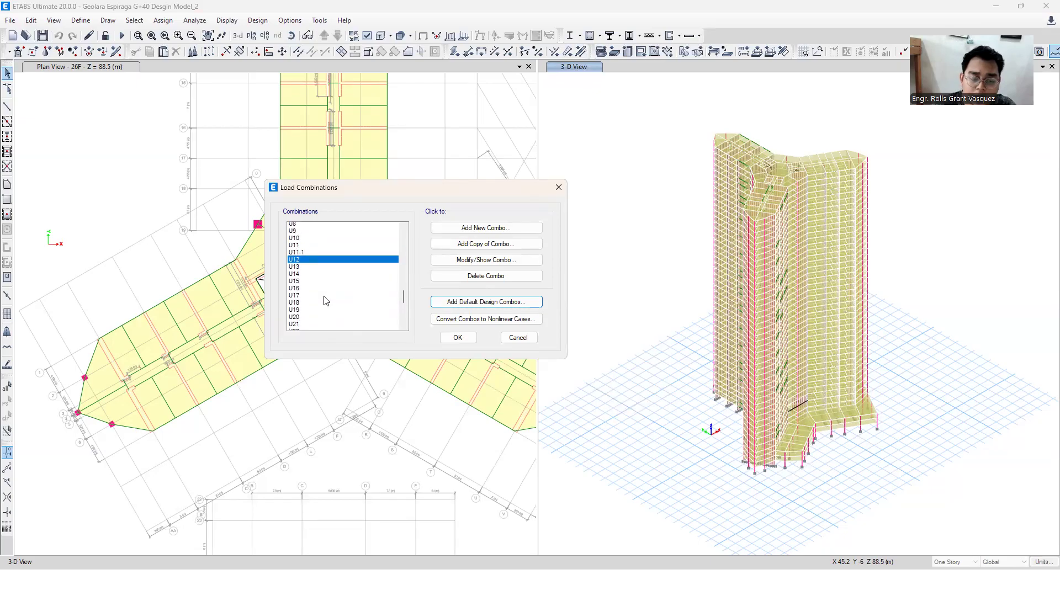
left_click(490, 246)
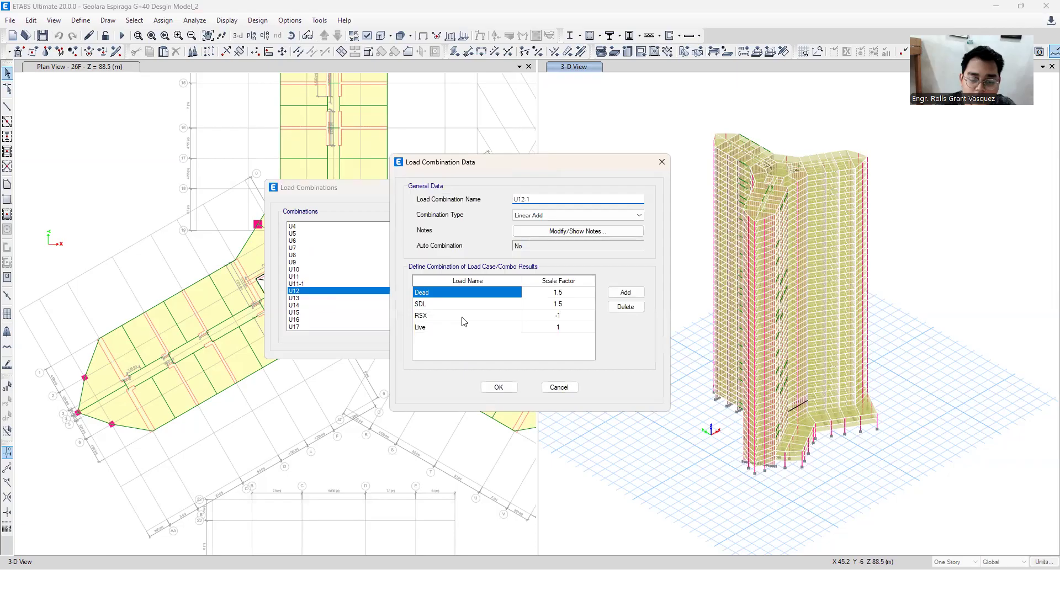
left_click(524, 286)
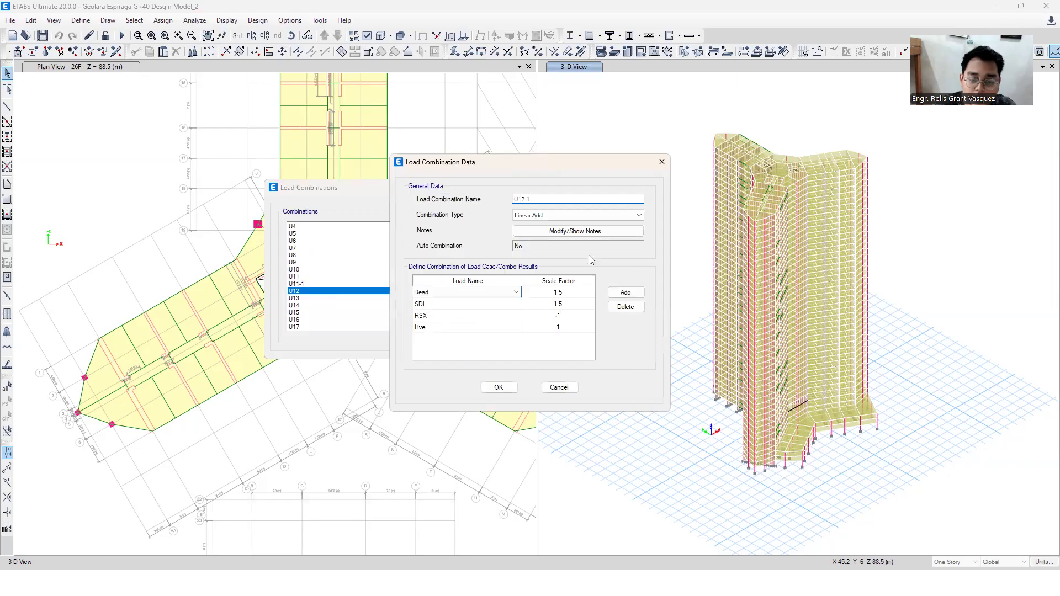
left_click(660, 164)
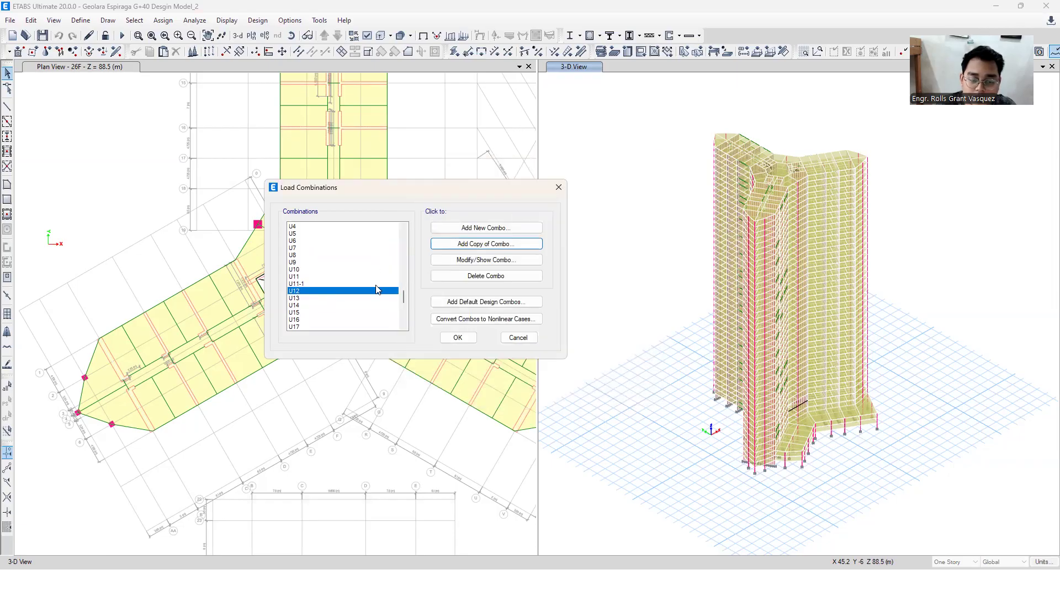
Change the RSX load in combination U12 back to EQX and save the combination.
left_click(460, 261)
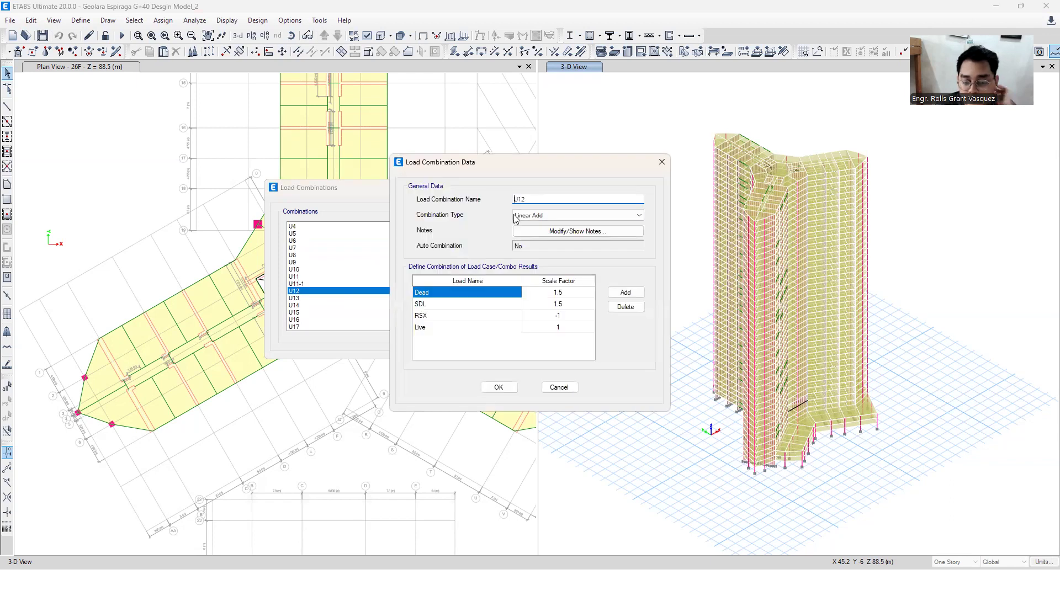
left_click(460, 315)
left_click(453, 315)
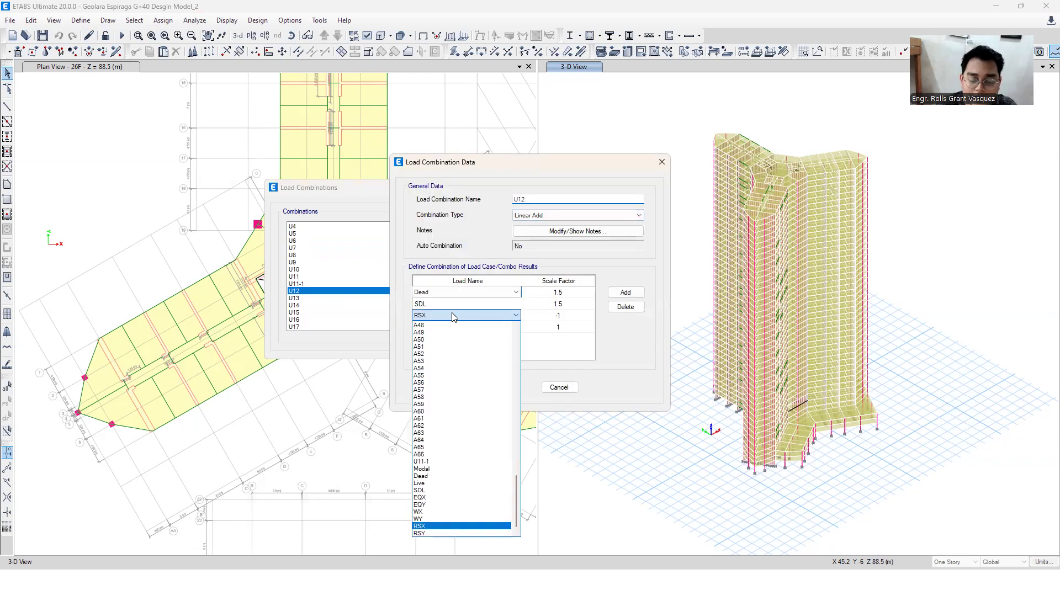
left_click(451, 498)
left_click(500, 387)
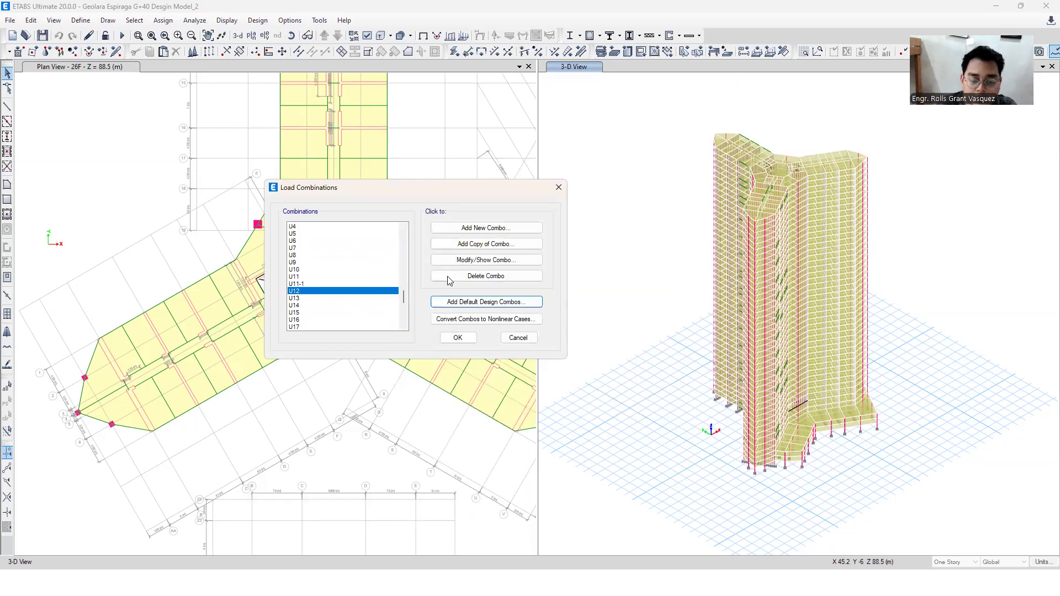
Add a copy of combination U12 named U12-1, with its EQX load replaced by RSX, and save it.
left_click(492, 244)
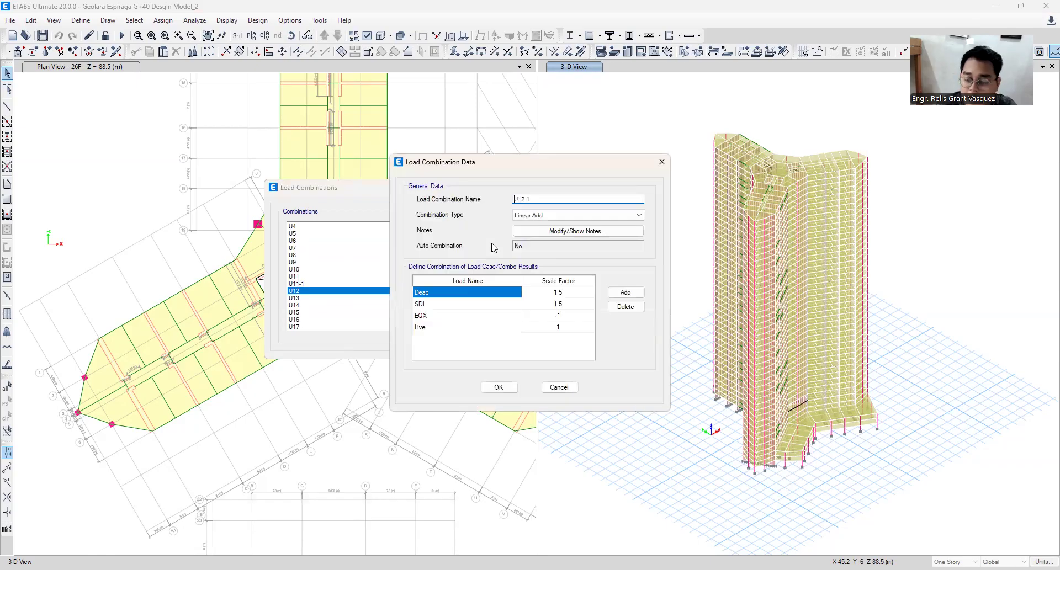
left_click(461, 313)
left_click(462, 316)
left_click(456, 317)
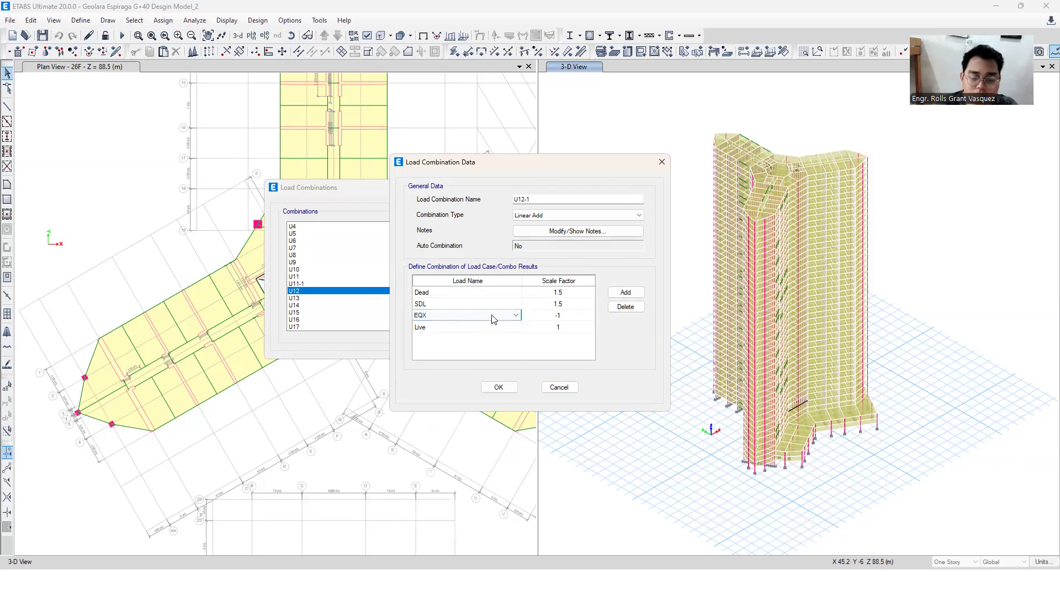
left_click(515, 315)
left_click(515, 315)
left_click(515, 315)
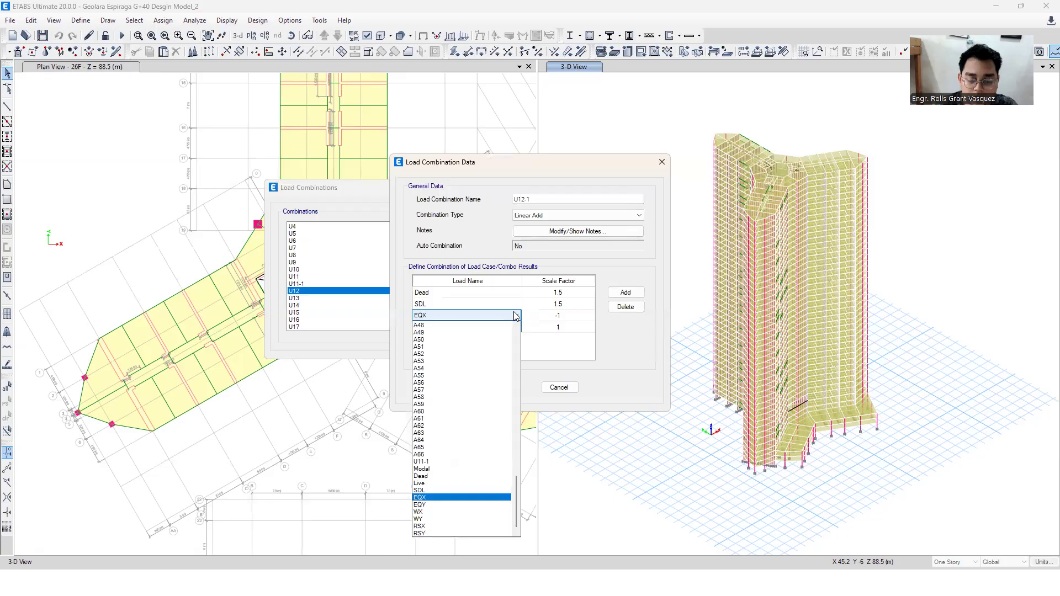
left_click(450, 527)
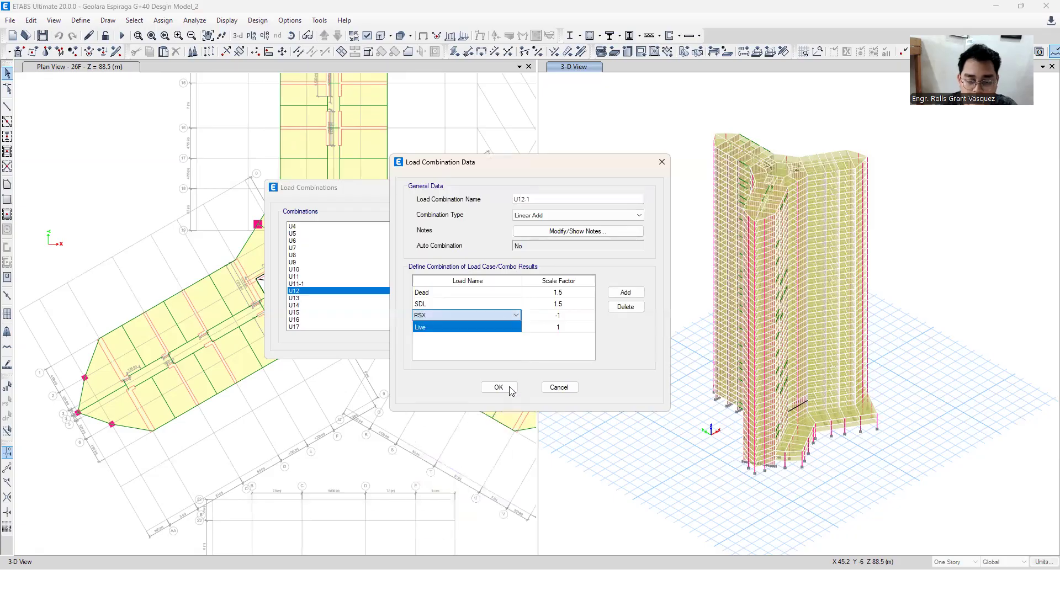
left_click(499, 387)
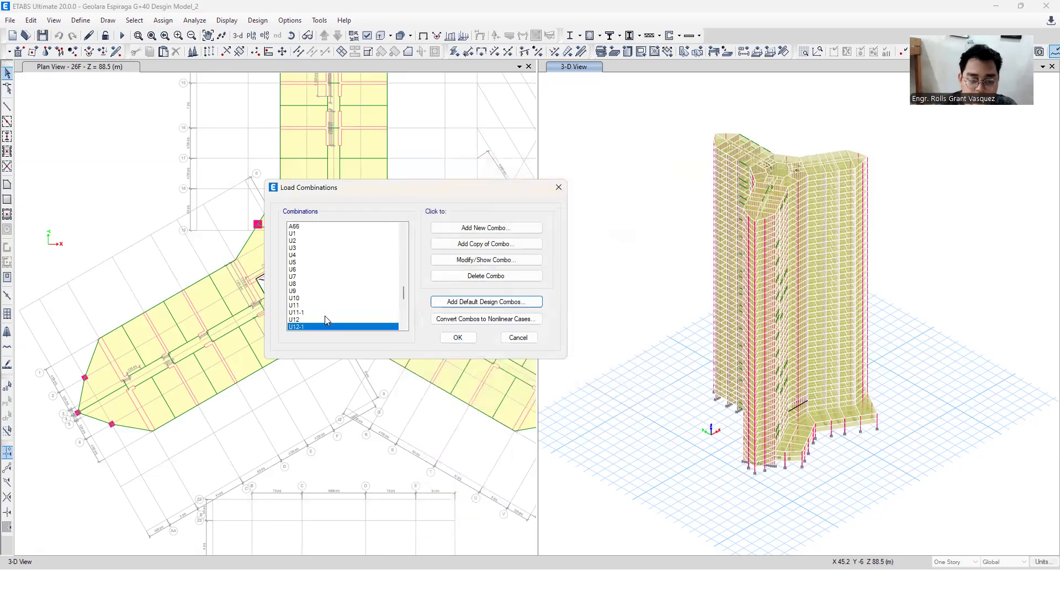
Review the combination list around U11 to U13, checking the added copies U11-1 and U12-1 against their originals.
scroll(328, 320, "up", 1)
left_click(313, 313)
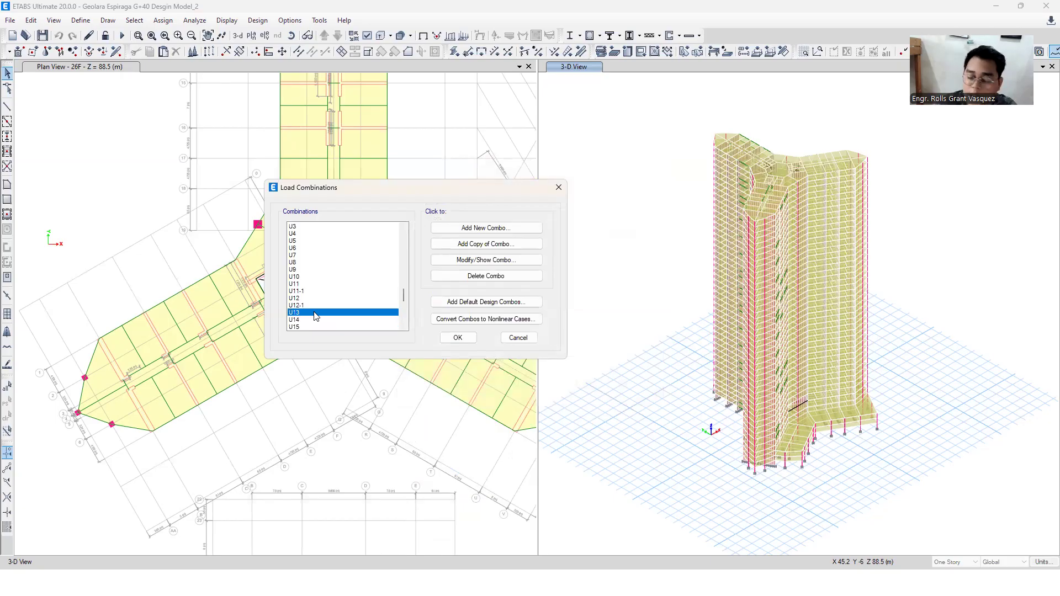
scroll(316, 316, "down", 3)
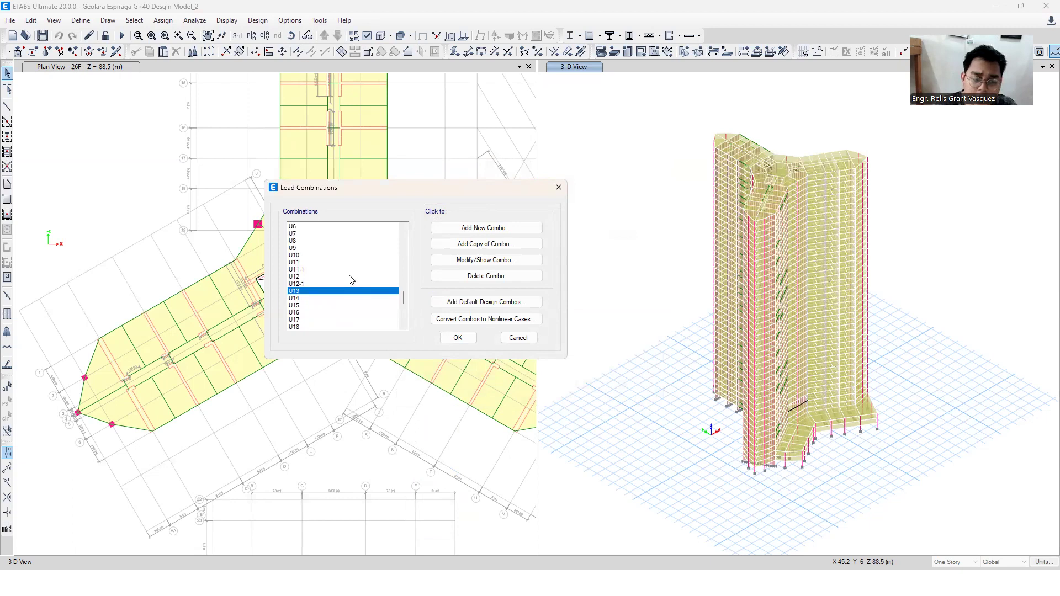
left_click(319, 276)
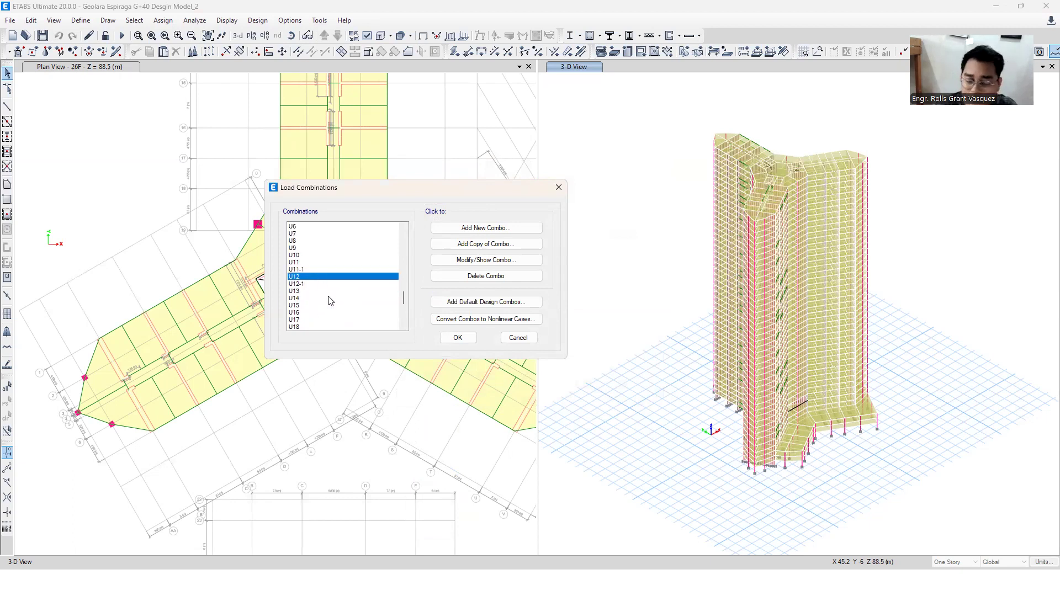
scroll(328, 301, "down", 2)
scroll(365, 292, "up", 2)
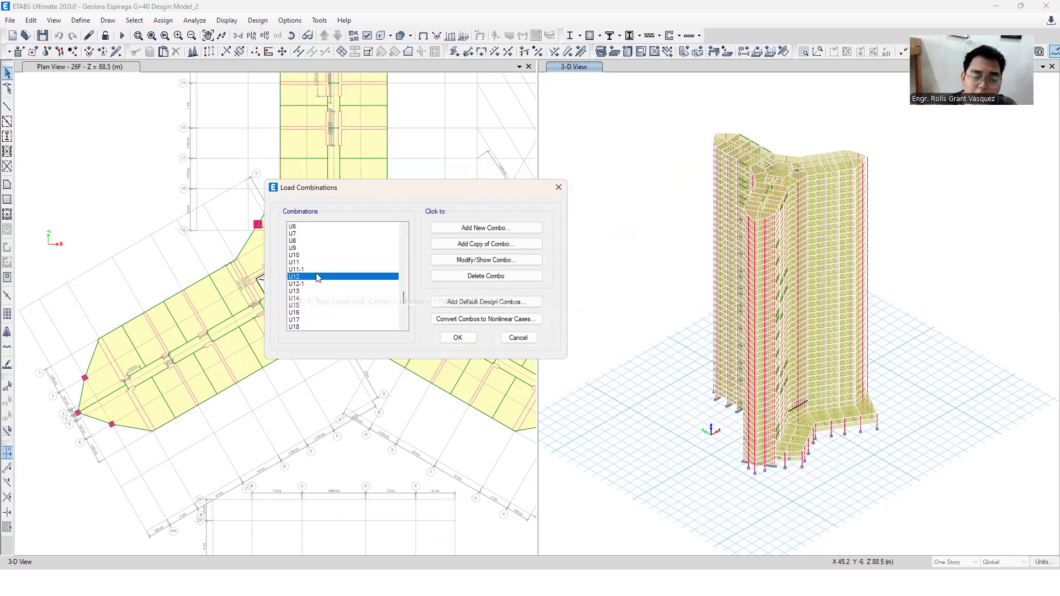
left_click(327, 269)
left_click(318, 284)
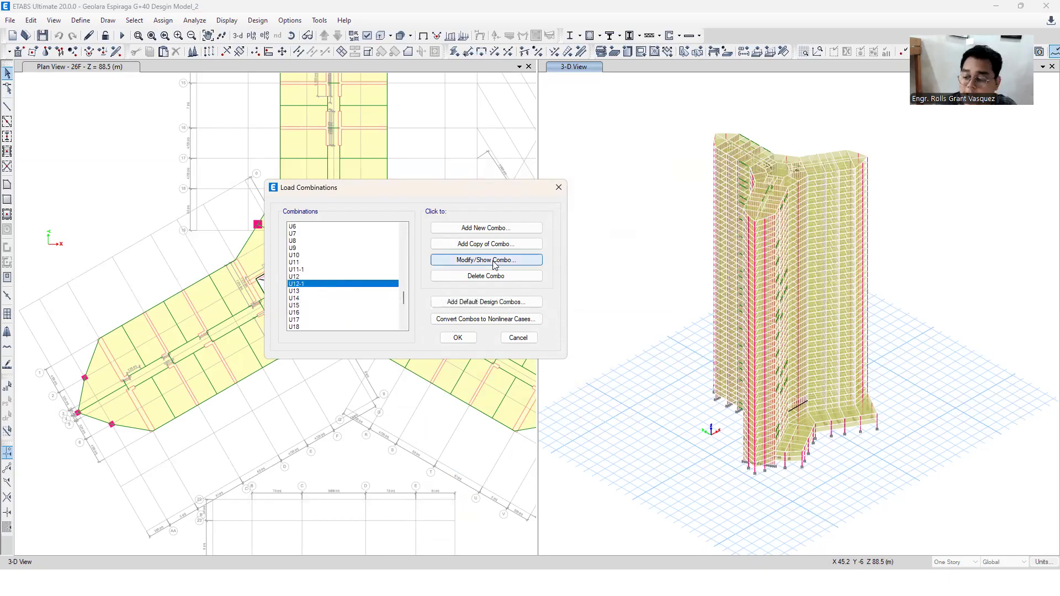
left_click(341, 276)
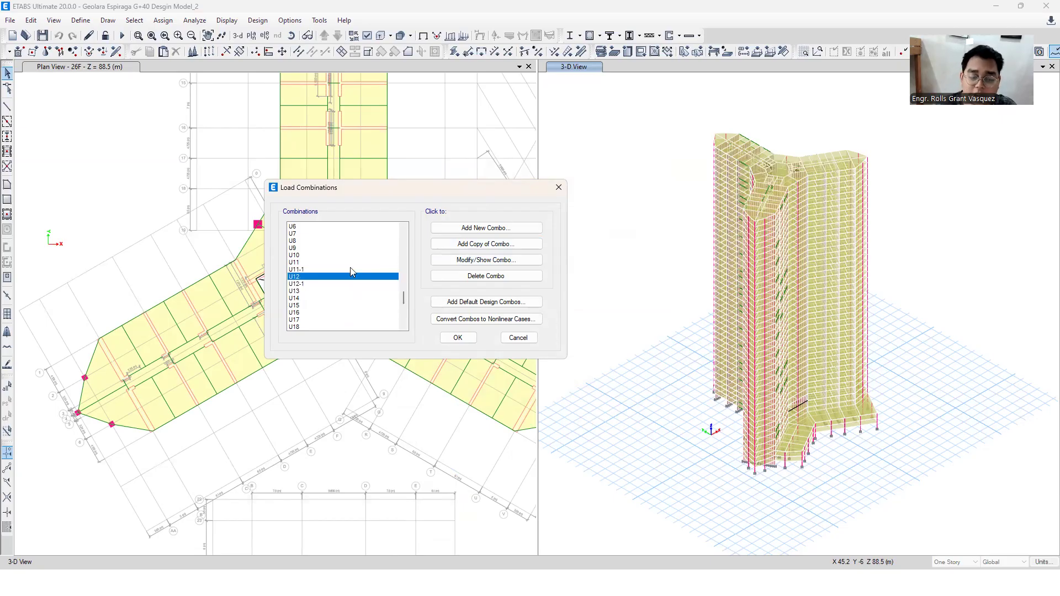
left_click(325, 269)
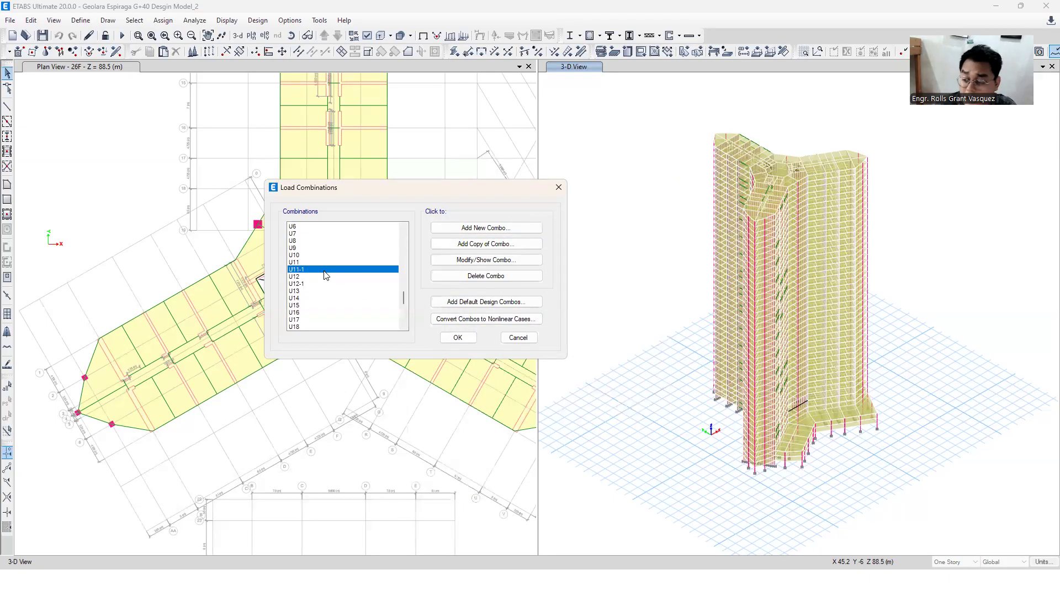
left_click(316, 284, "ctrl")
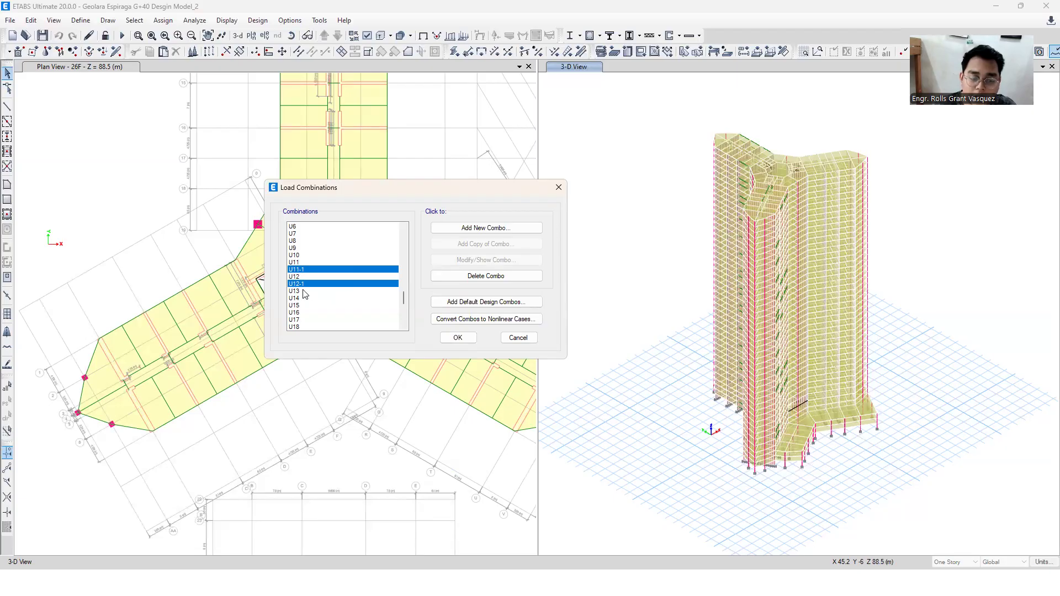
Accept the load combinations and run the analysis.
left_click(456, 340)
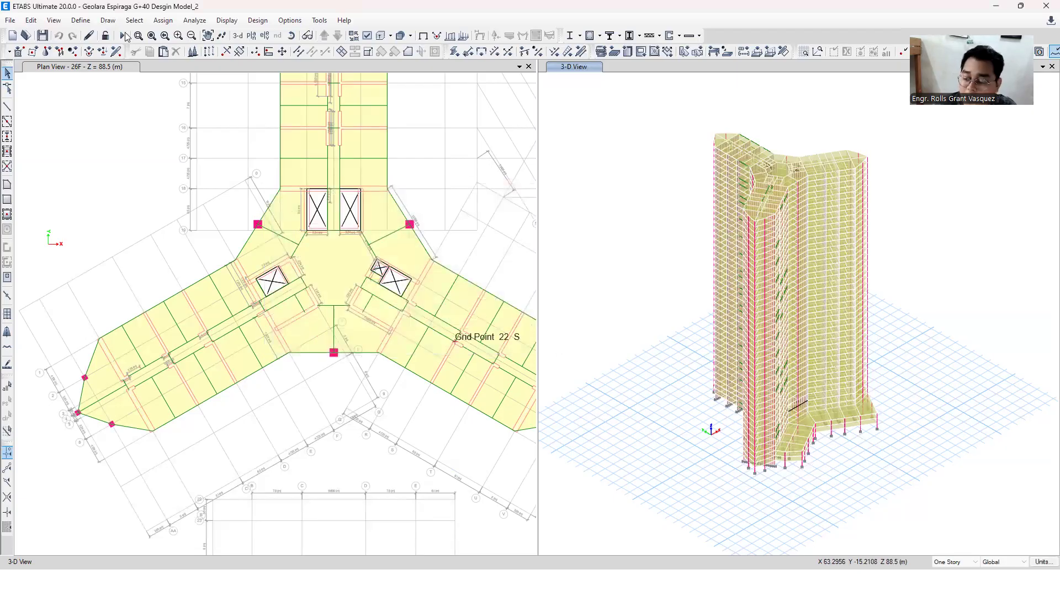
left_click(122, 37)
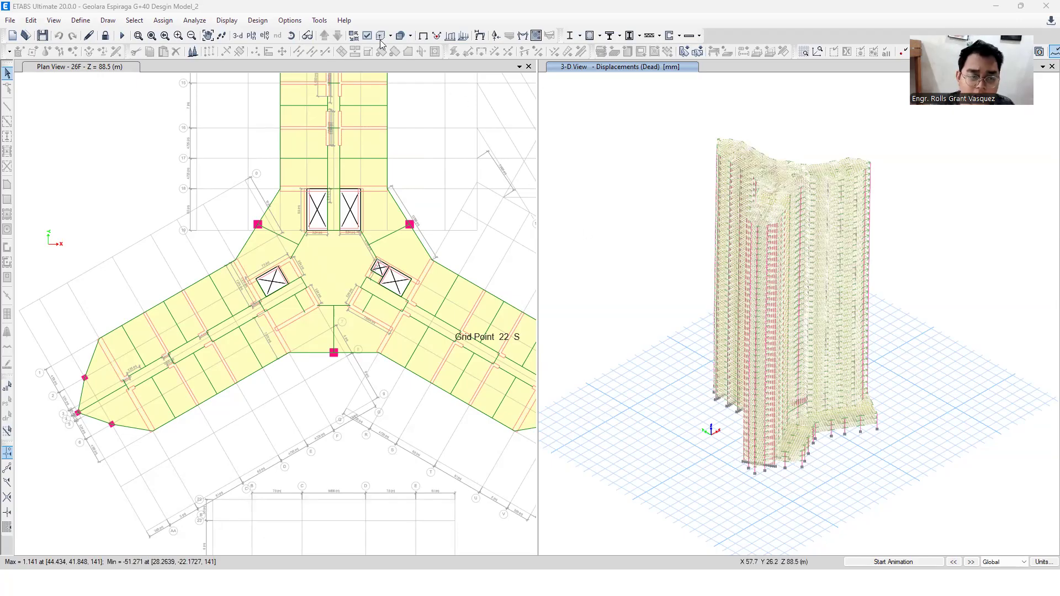
Display the Base Reactions table from the structure output of the analysis results.
left_click(233, 22)
left_click(272, 303)
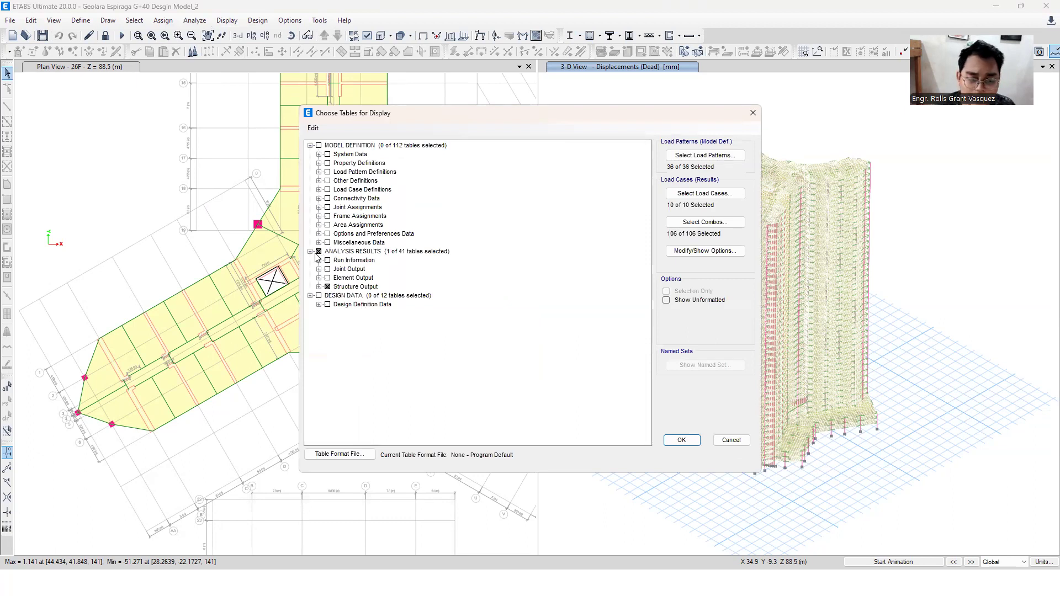
left_click(319, 287)
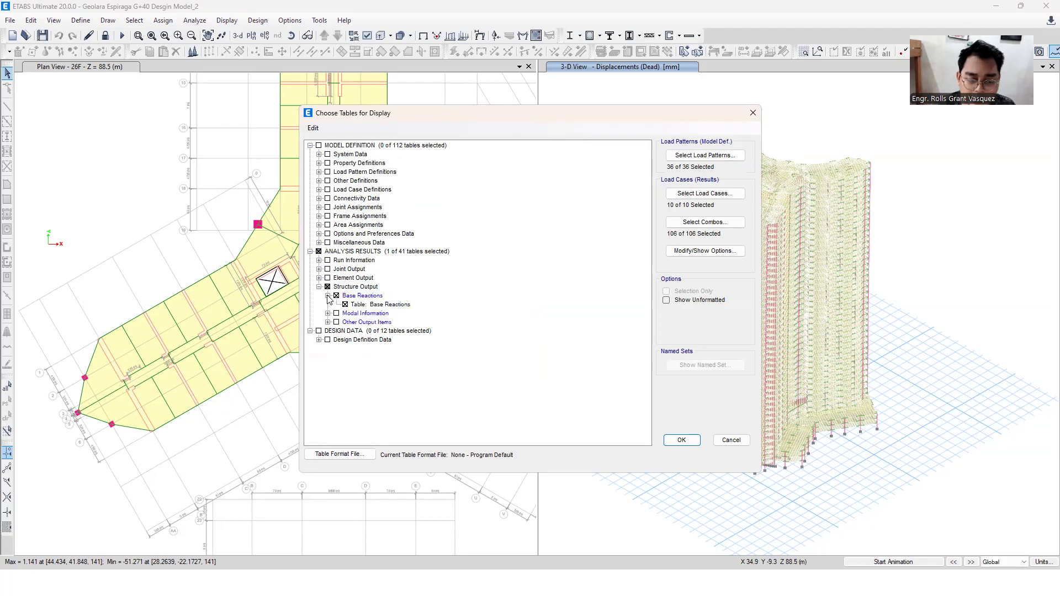
left_click(678, 444)
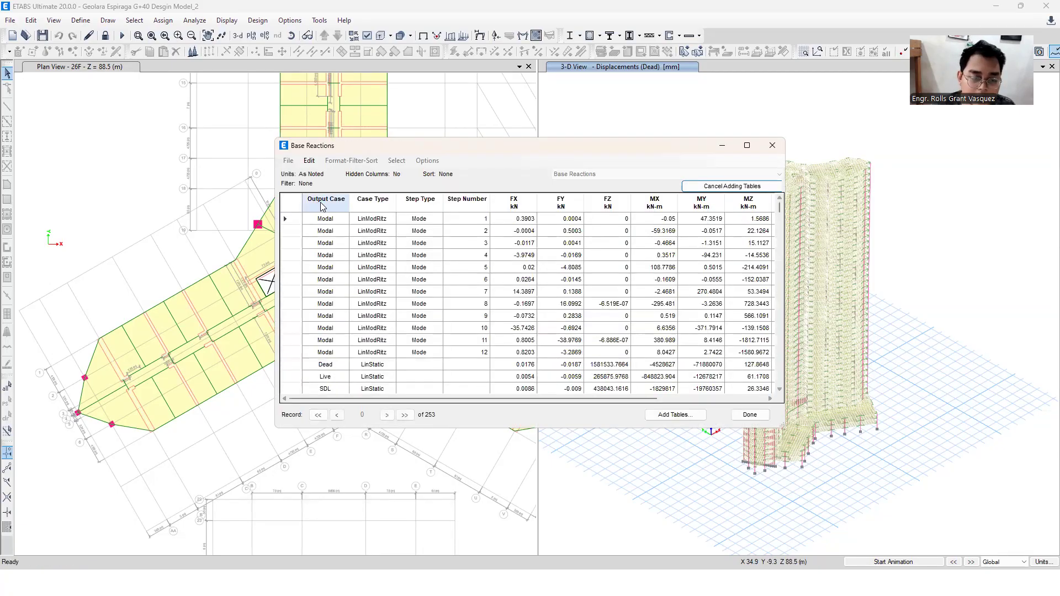
Filter the Base Reactions table by output case to show only EQX, EQY, RSX and RSY.
right_click(328, 206)
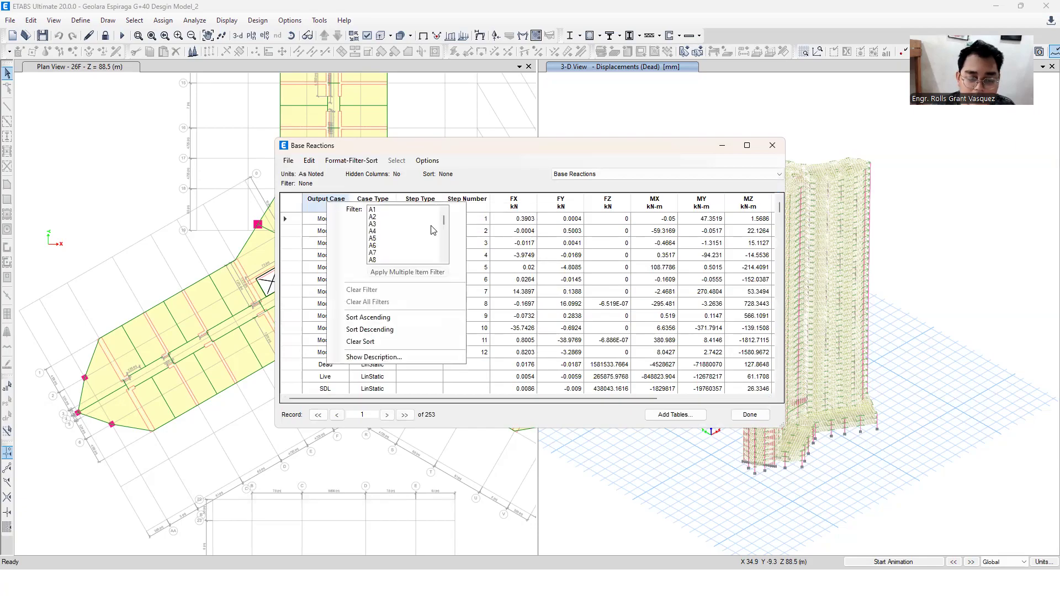
scroll(409, 241, "down", 7)
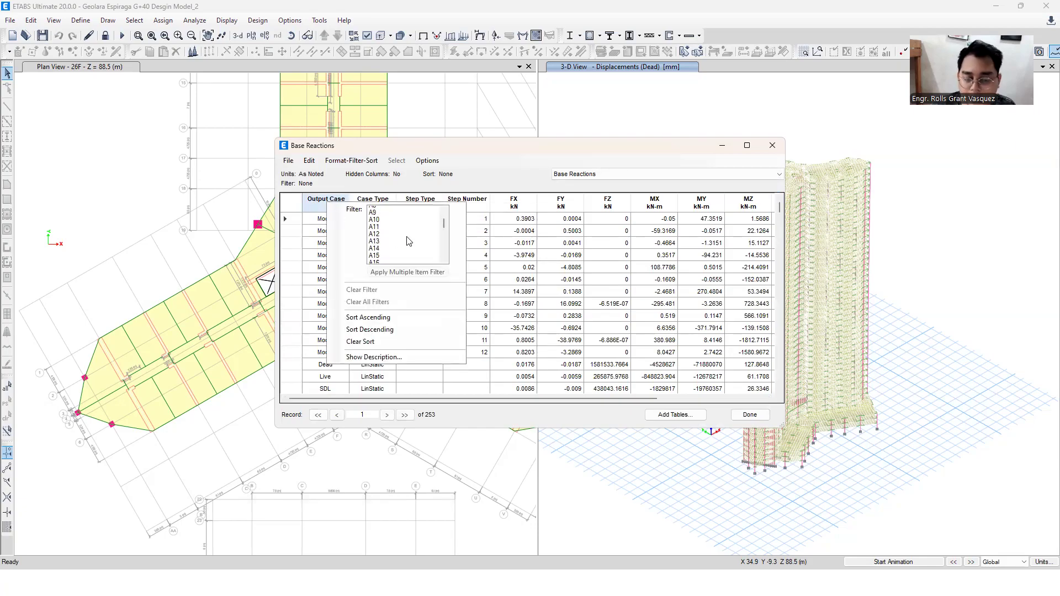
scroll(409, 241, "down", 13)
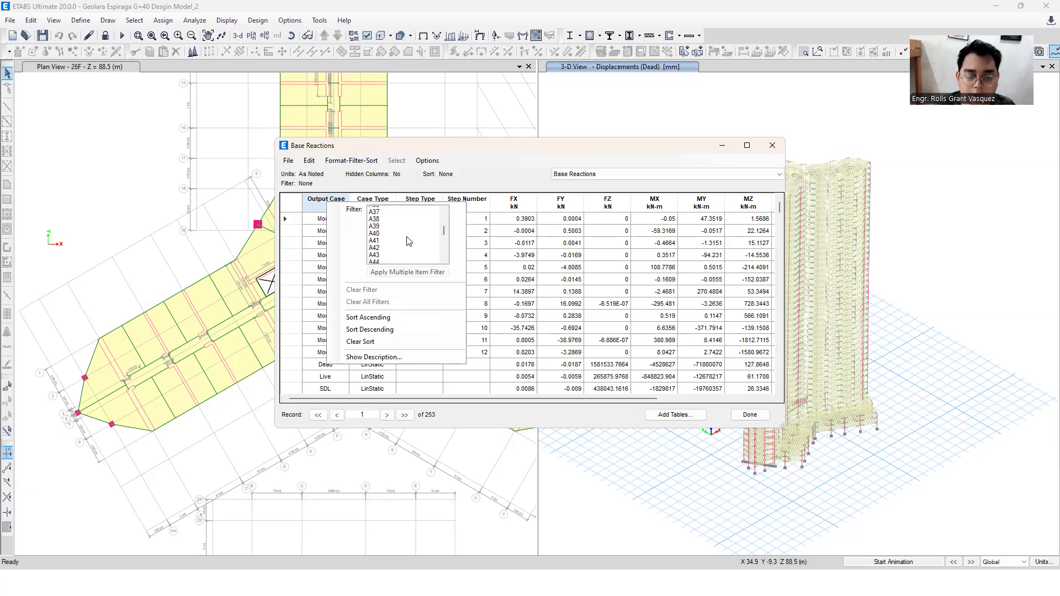
scroll(408, 241, "down", 3)
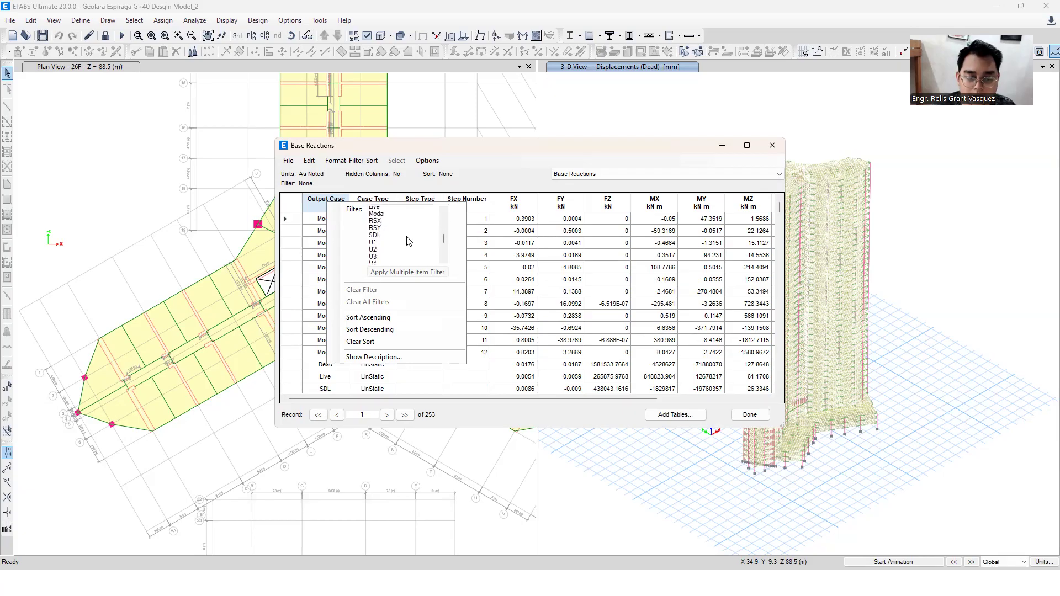
left_click_drag(387, 222, 387, 218)
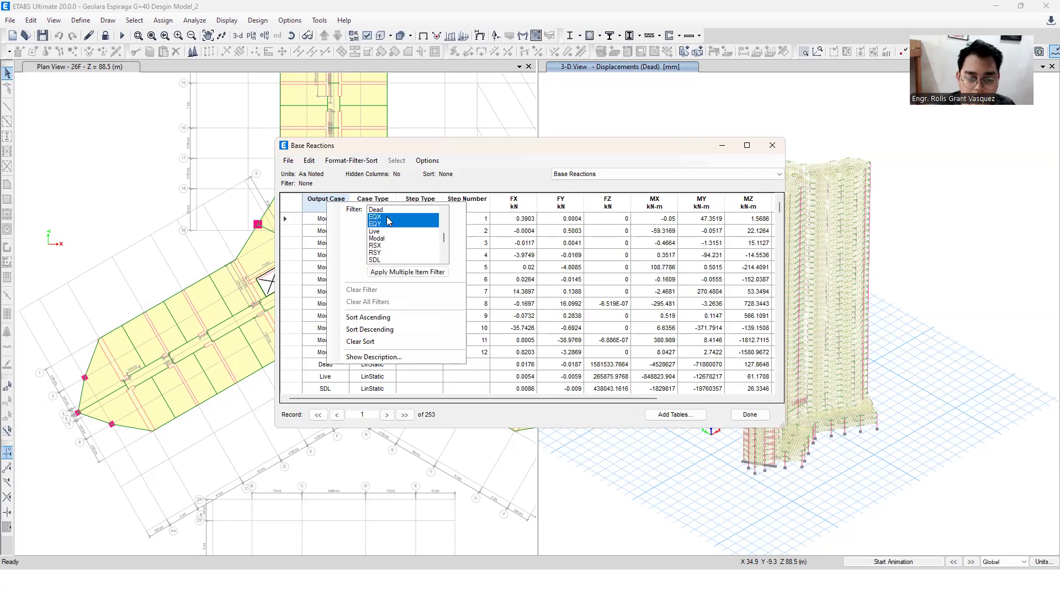
left_click(388, 245, "ctrl")
left_click(388, 252, "ctrl")
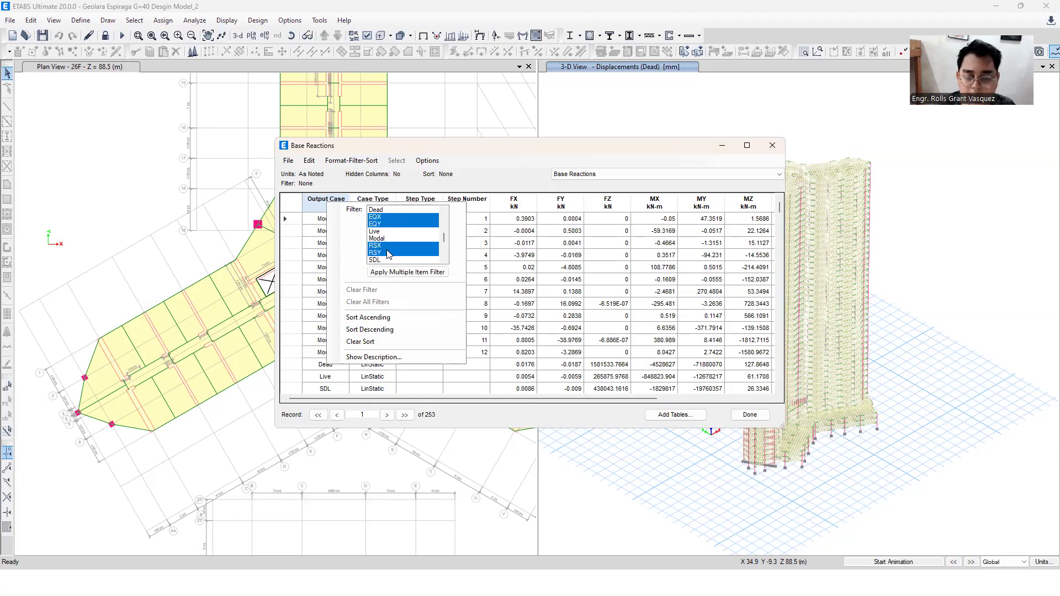
left_click(419, 273)
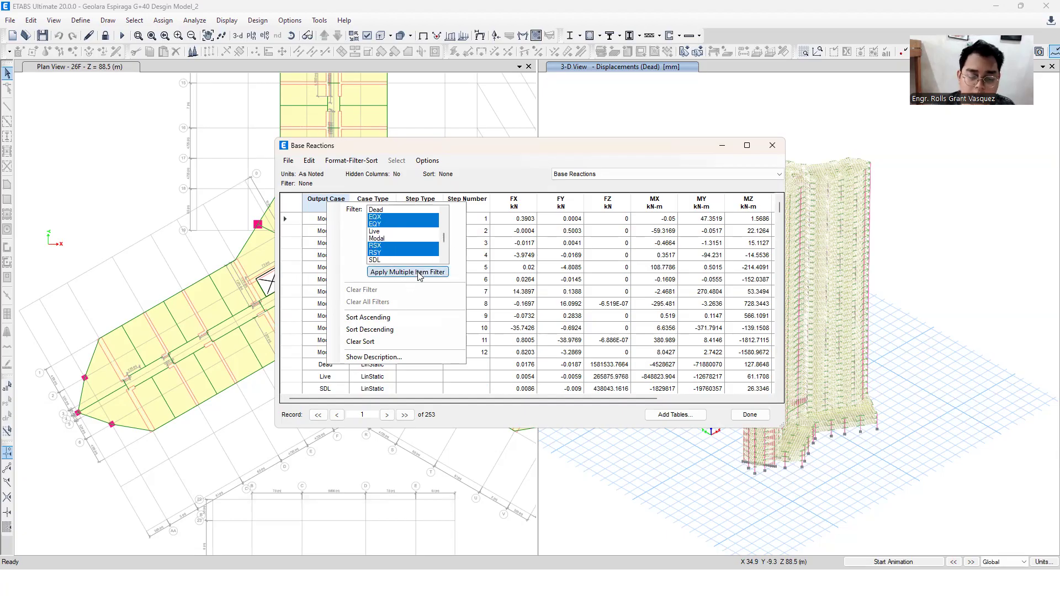
left_click(593, 328)
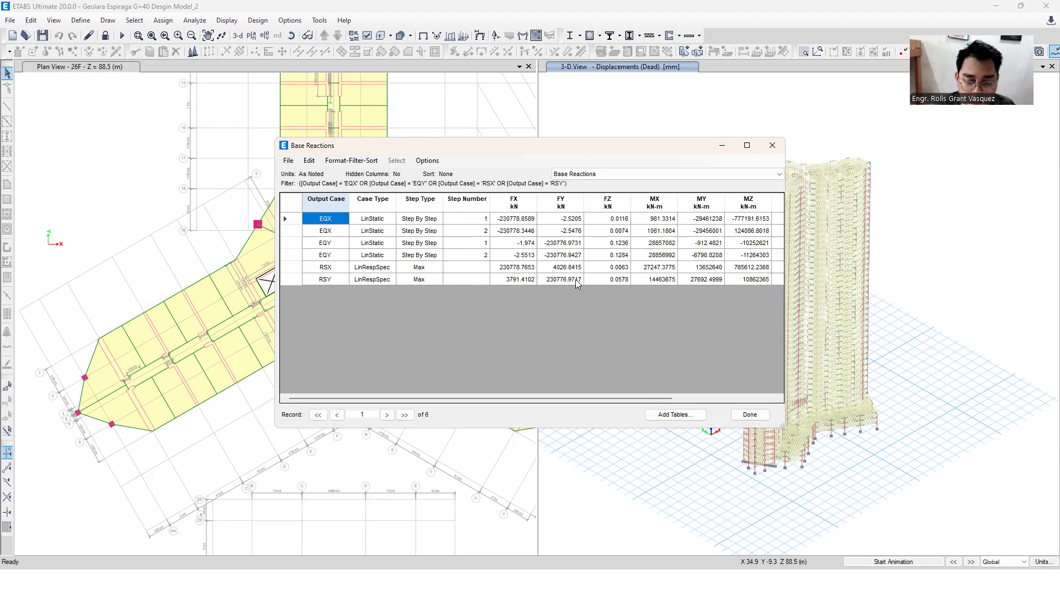
Compare the FX base reactions of EQX and RSX, and the FY base reactions of EQY and RSY.
left_click(520, 221)
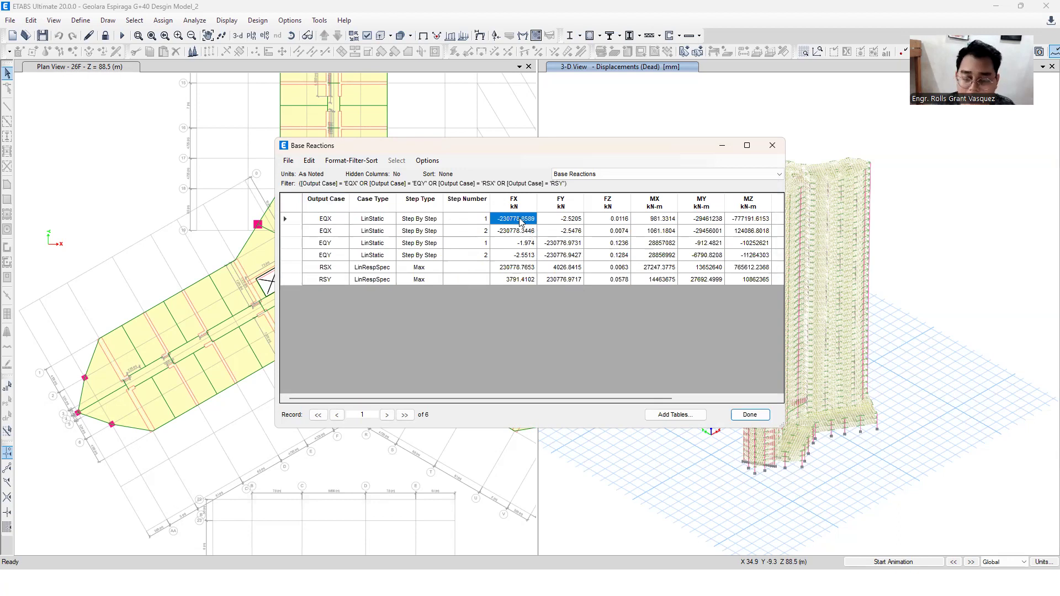
left_click(518, 269, "ctrl")
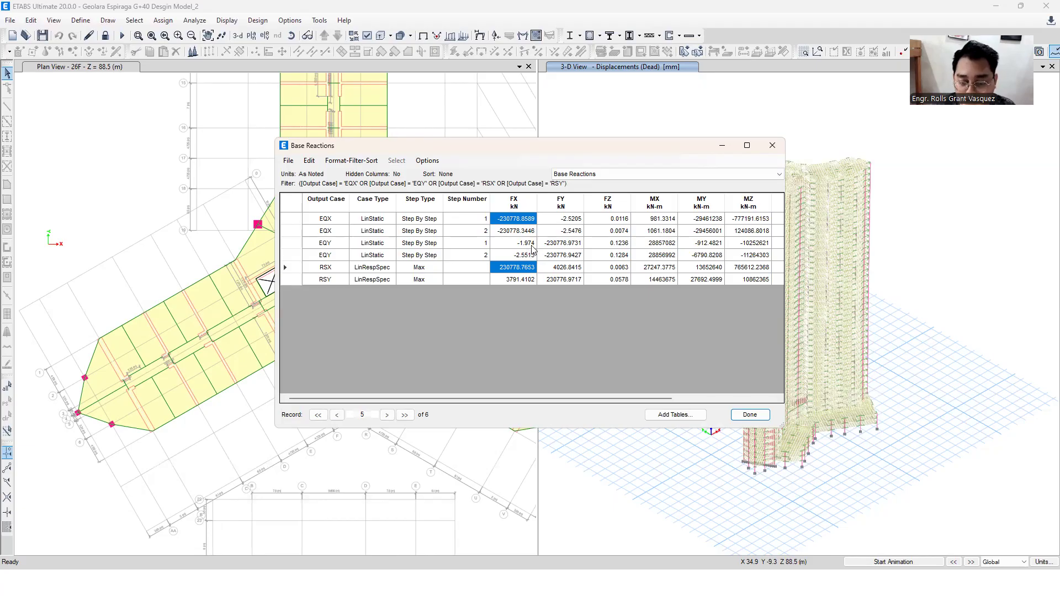
left_click(564, 244, "ctrl")
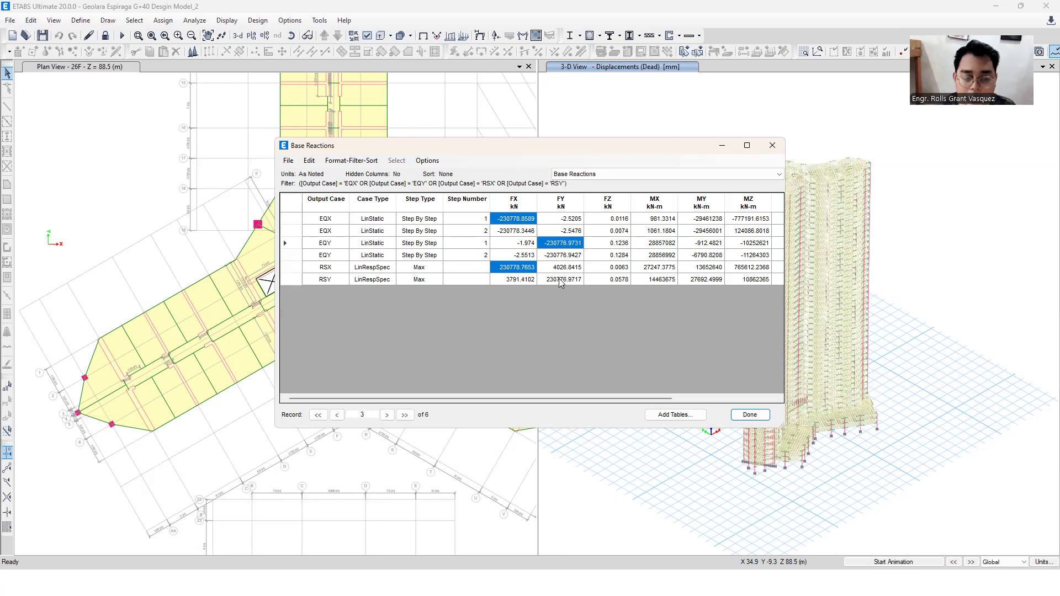
left_click(561, 280, "ctrl")
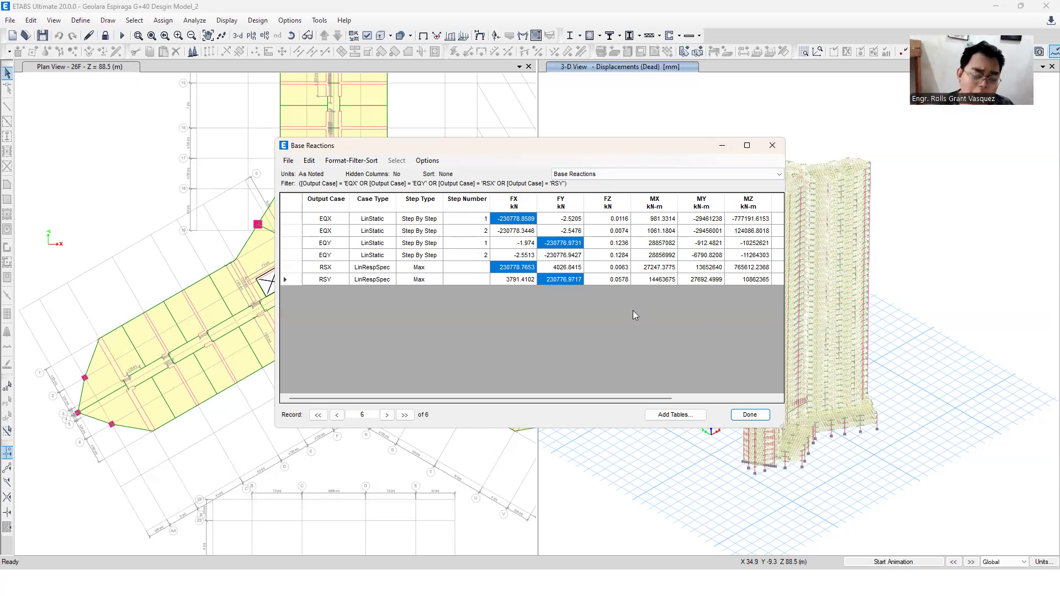
Switch to the PowerPoint slide show and circle Previous SFx, Eqx and RSX in the New SFx formula with the pen.
key("super")
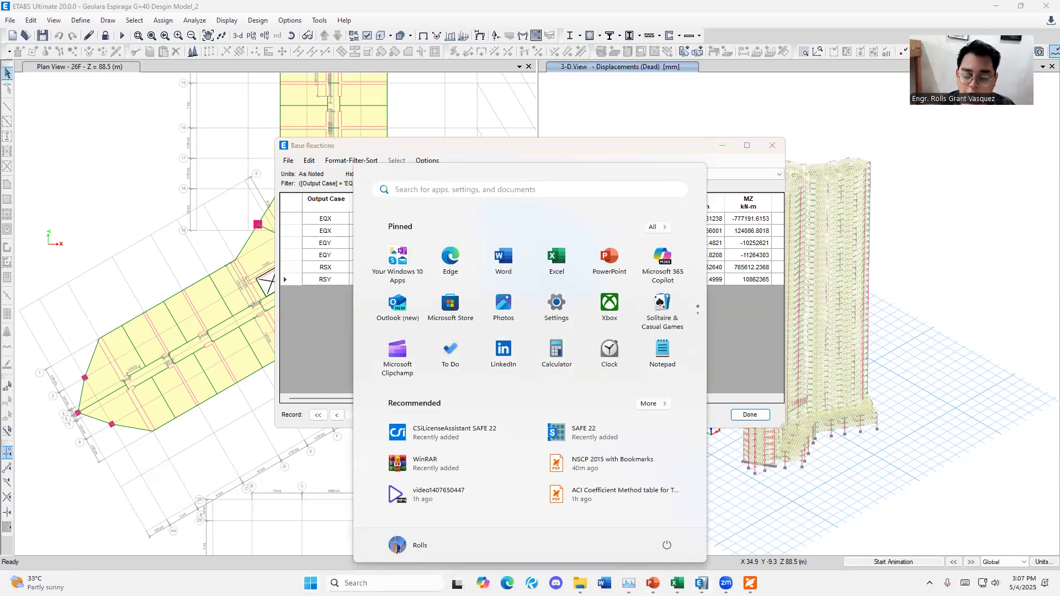
mouse_move(653, 583)
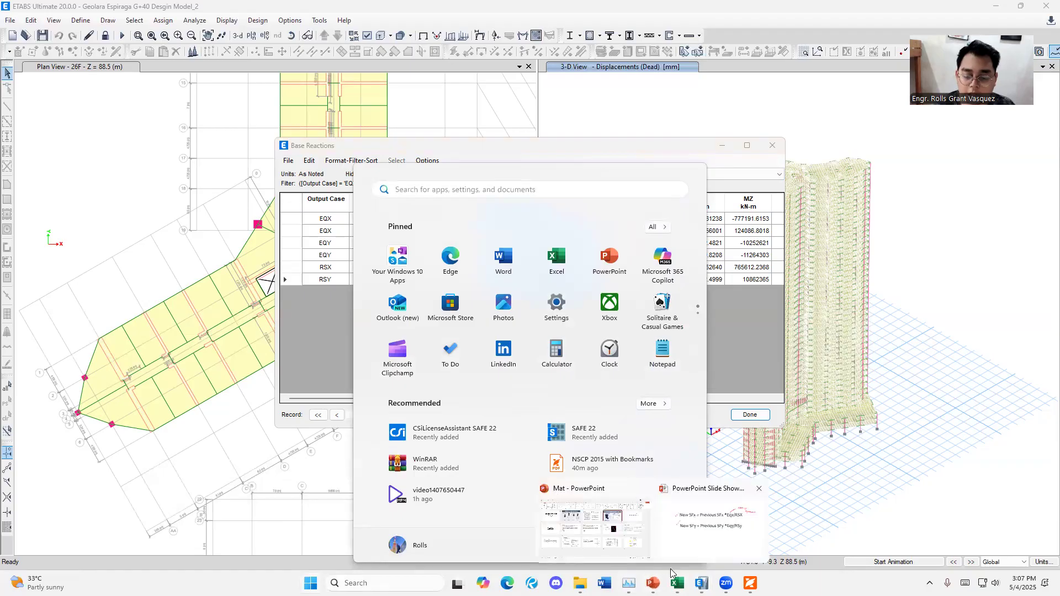
left_click(708, 522)
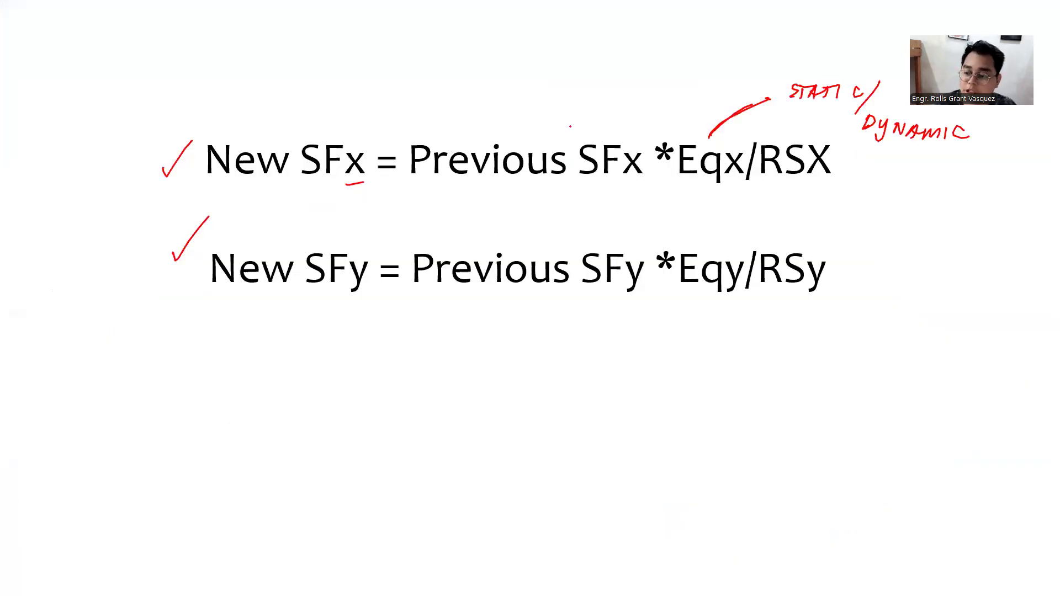
mouse_move(513, 98)
left_mouse_down()
mouse_move(408, 199)
mouse_move(560, 110)
left_mouse_up()
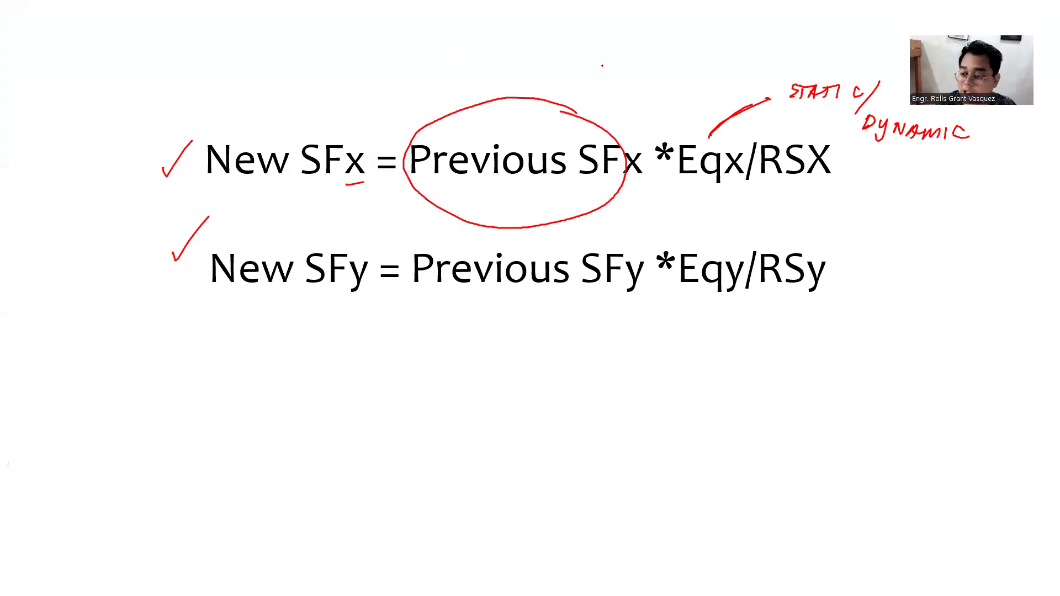
left_click_drag(709, 187, 712, 135)
left_click_drag(793, 132, 797, 132)
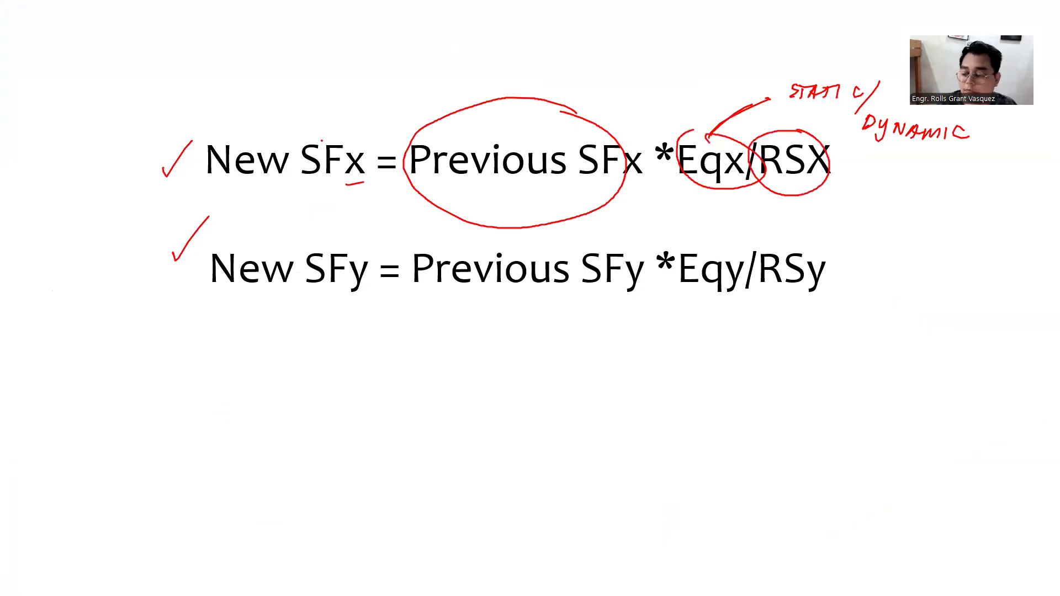